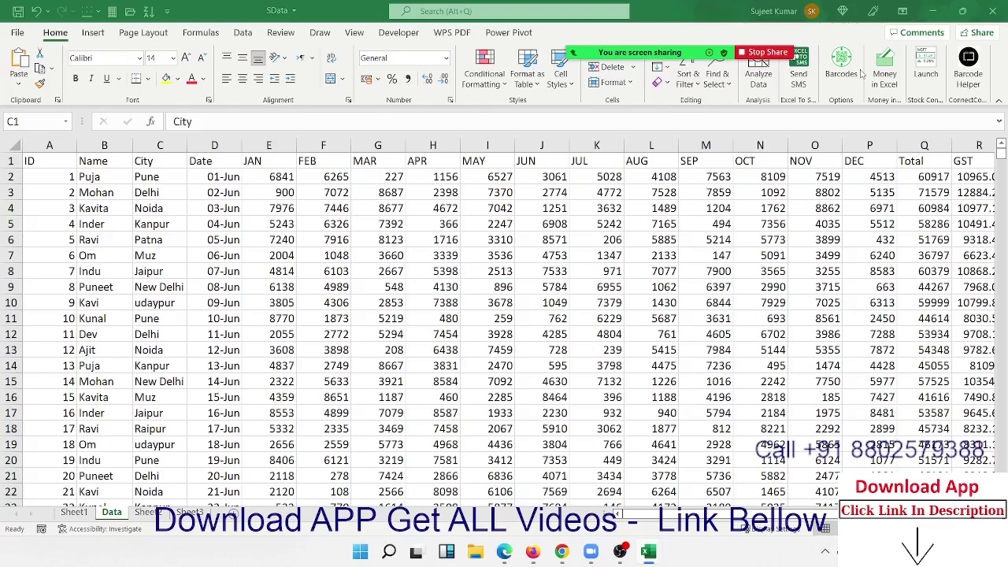
Browse the Conditional Formatting menu's Highlight Cells Rules, Data Bars, Color Scales and Icon Sets submenus.
{"action": "left_click", "coordinate": [483, 77]}
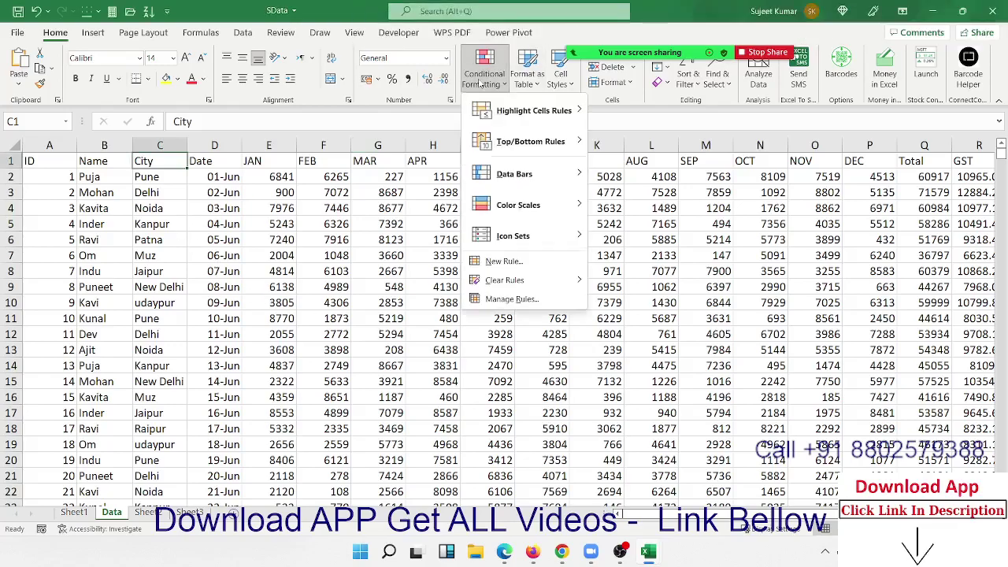
{"action": "mouse_move", "coordinate": [489, 106]}
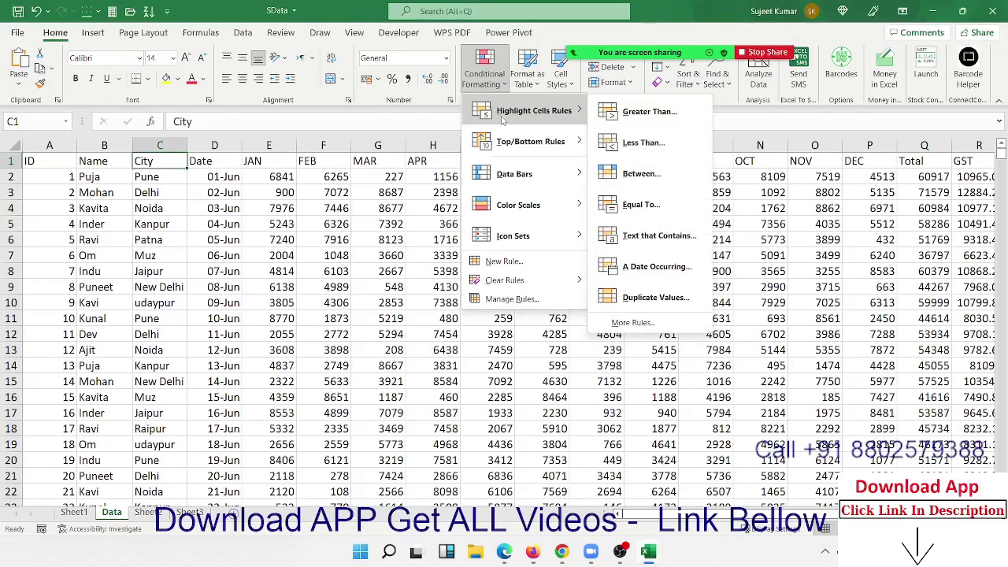
{"action": "mouse_move", "coordinate": [508, 174]}
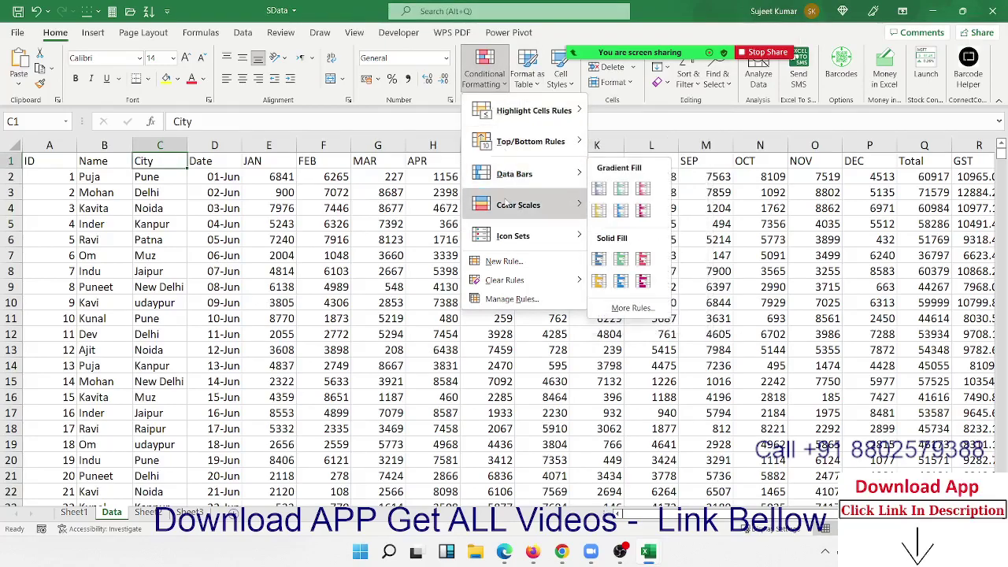
{"action": "mouse_move", "coordinate": [510, 232]}
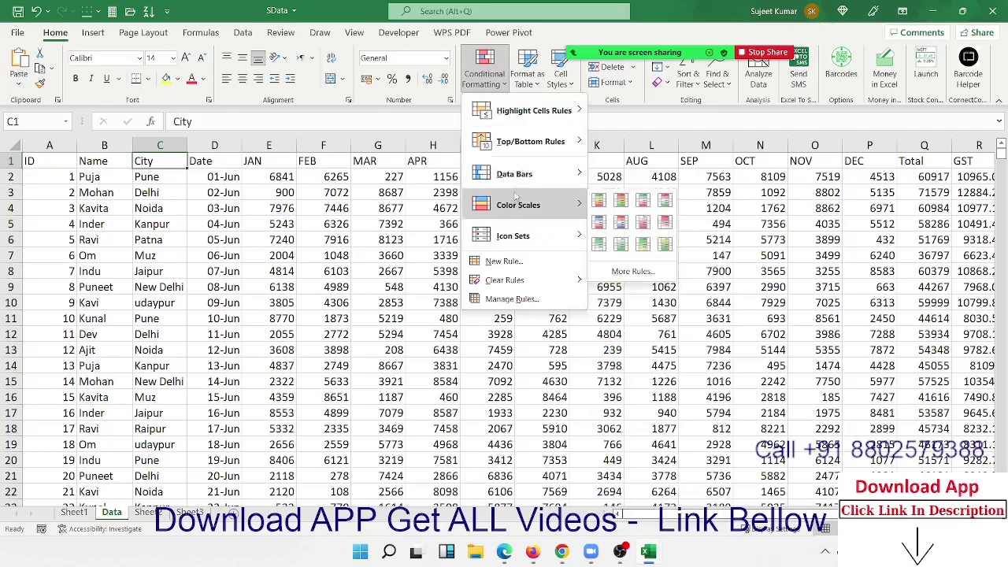
{"action": "mouse_move", "coordinate": [524, 110]}
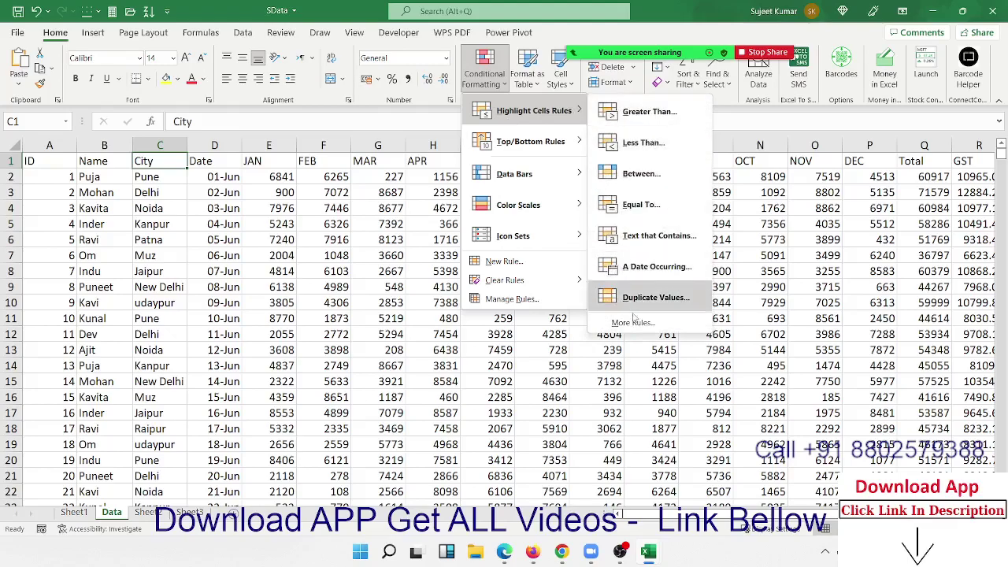
Start a new rule with the condition cell value not between 50 and 60.
{"action": "left_click", "coordinate": [632, 323]}
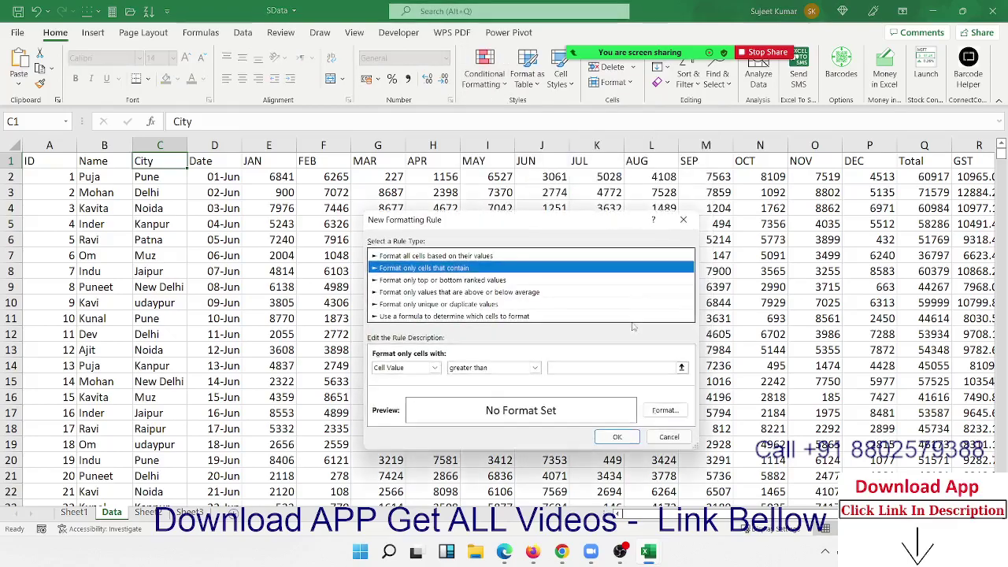
{"action": "left_click_drag", "start_coordinate": [399, 226], "coordinate": [285, 88]}
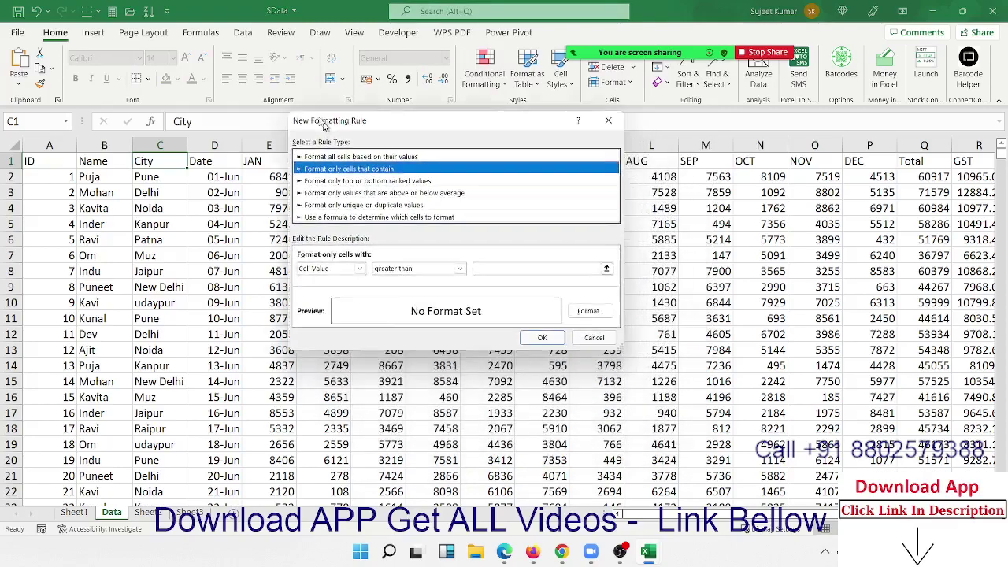
{"action": "left_click", "coordinate": [369, 229]}
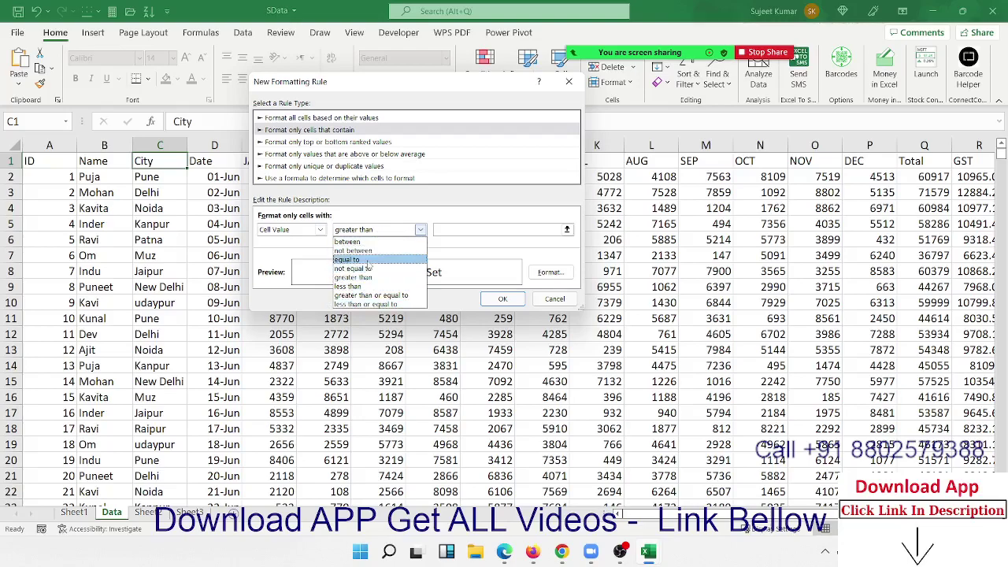
{"action": "left_click", "coordinate": [368, 250]}
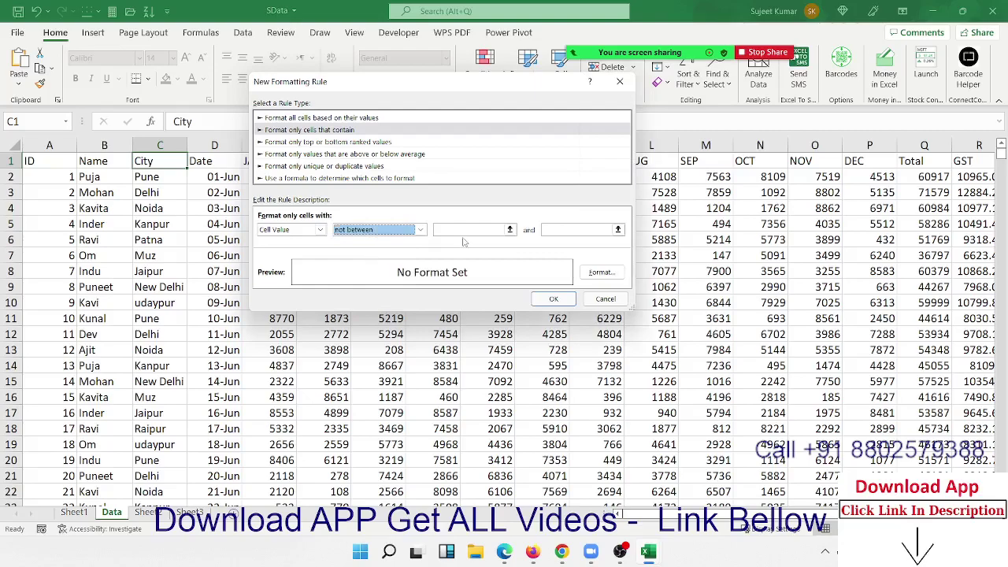
{"action": "left_click", "coordinate": [465, 230]}
{"action": "type", "text": "50"}
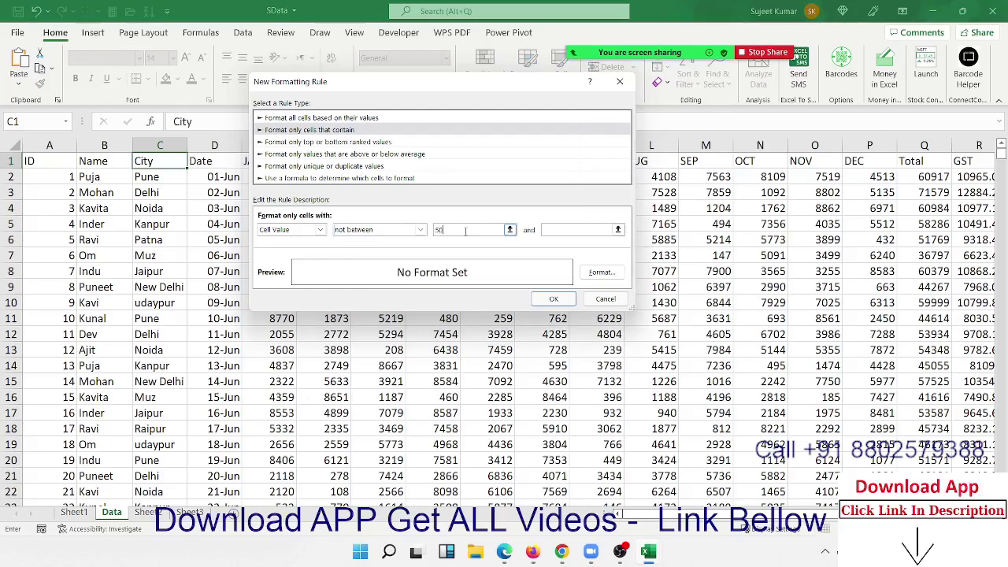
{"action": "key", "text": "Tab"}
{"action": "type", "text": "6"}
Give matching cells a yellow fill.
{"action": "left_click", "coordinate": [602, 272]}
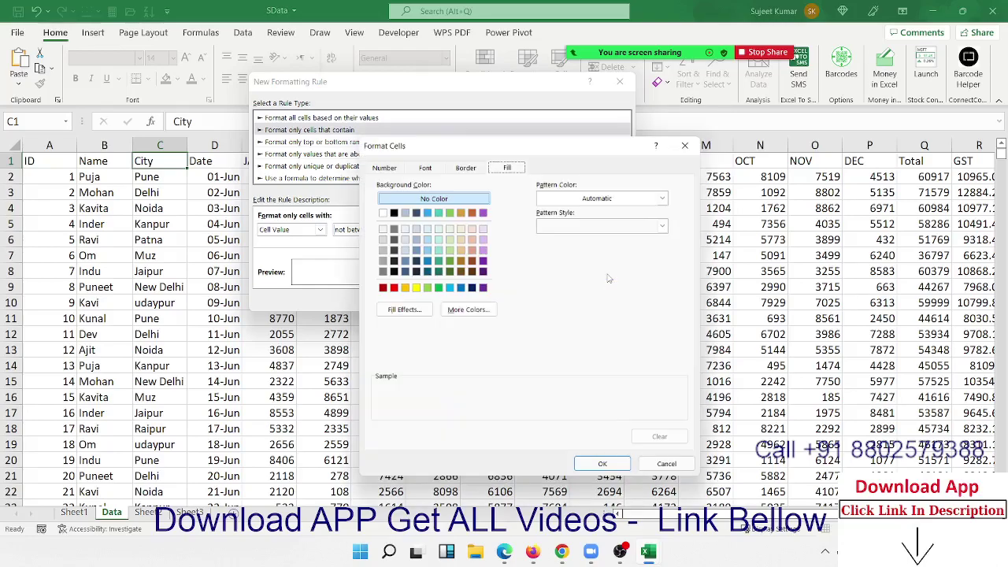
{"action": "left_click", "coordinate": [414, 287]}
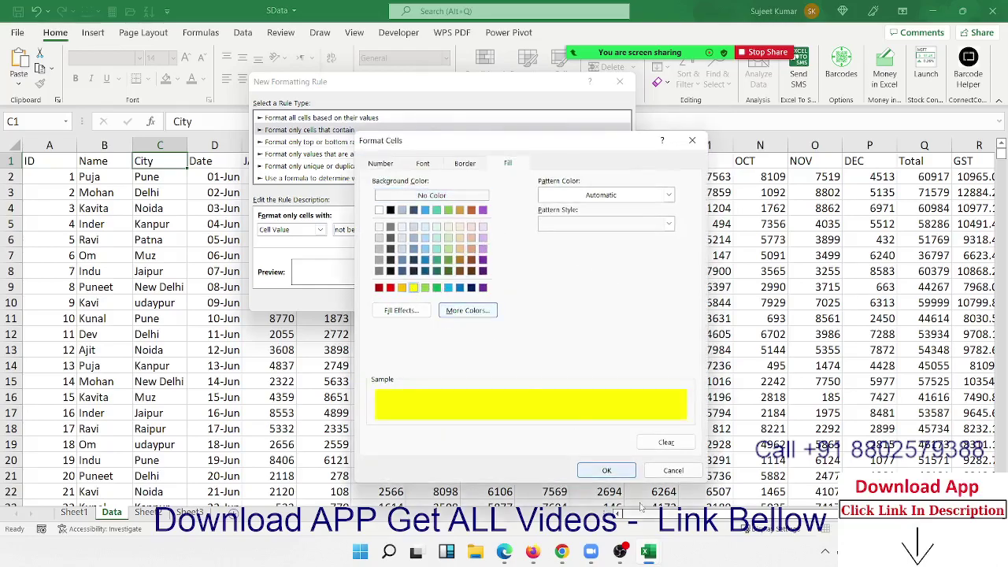
{"action": "left_click", "coordinate": [606, 470]}
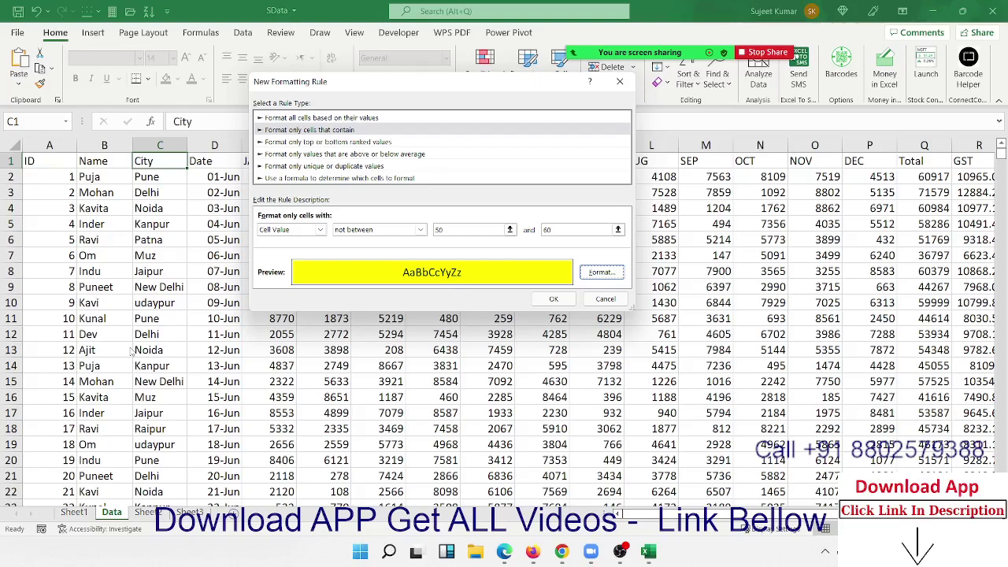
Switch the rule's condition type from Cell Value to Specific Text.
{"action": "left_click", "coordinate": [268, 231]}
{"action": "left_click", "coordinate": [267, 231]}
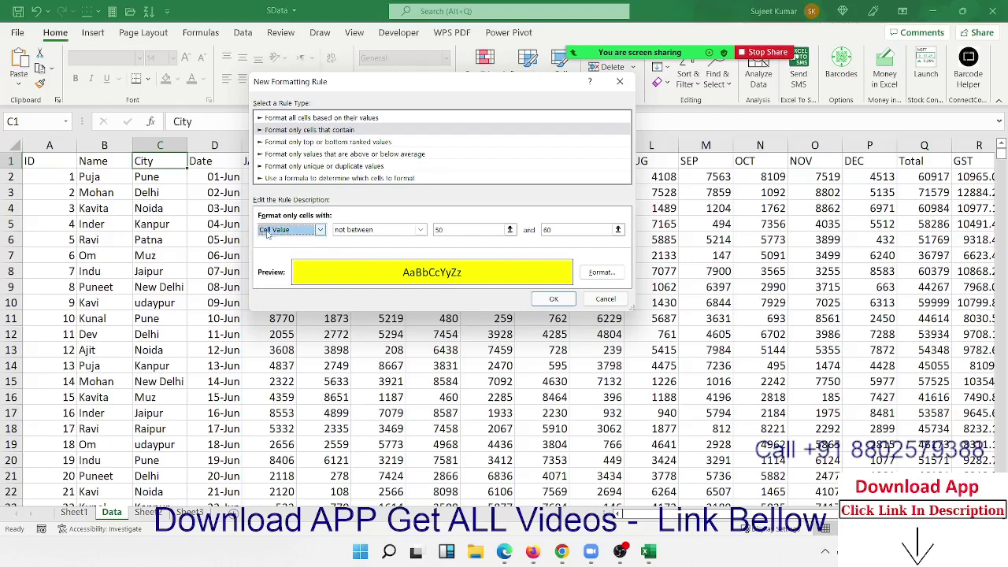
{"action": "left_click", "coordinate": [268, 231]}
{"action": "left_click", "coordinate": [267, 231]}
{"action": "left_click", "coordinate": [267, 230]}
{"action": "left_click", "coordinate": [267, 231]}
{"action": "left_click", "coordinate": [267, 231]}
{"action": "left_click", "coordinate": [268, 231]}
{"action": "left_click", "coordinate": [268, 231]}
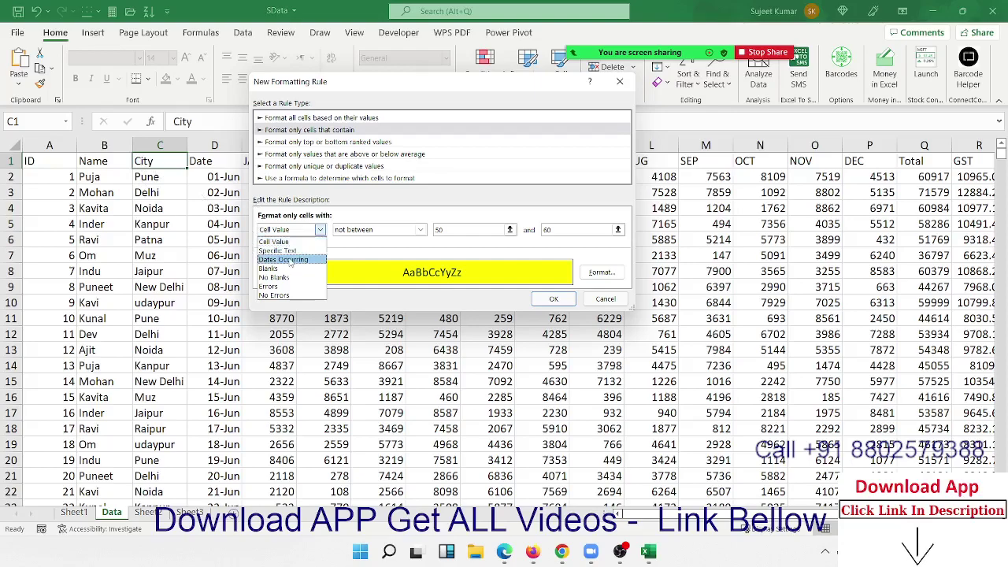
{"action": "left_click", "coordinate": [287, 251]}
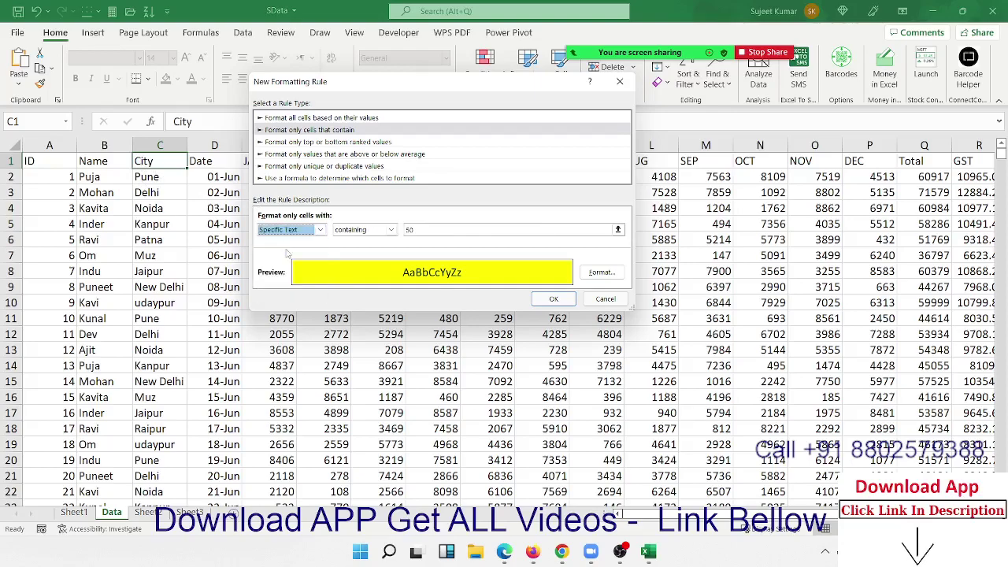
Keep 'containing' as the match and enter Delhi as the text.
{"action": "left_click", "coordinate": [354, 231]}
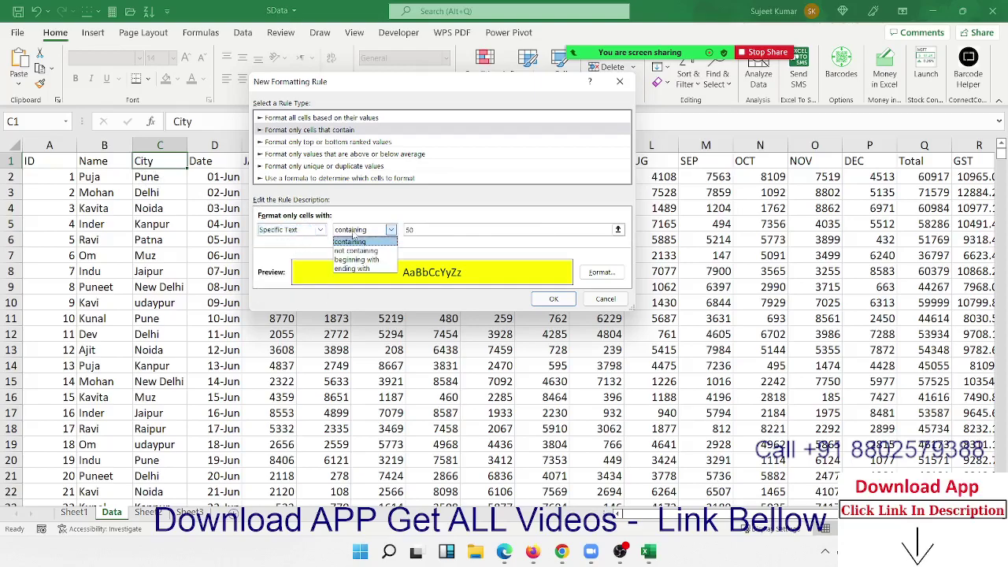
{"action": "left_click", "coordinate": [390, 229]}
{"action": "key", "text": "Tab"}
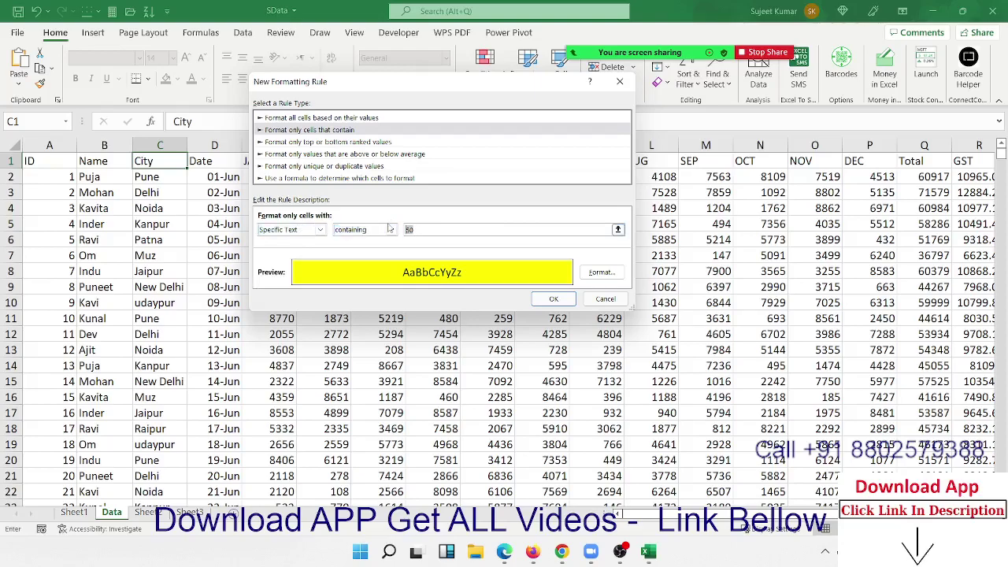
{"action": "type", "text": "Delhi"}
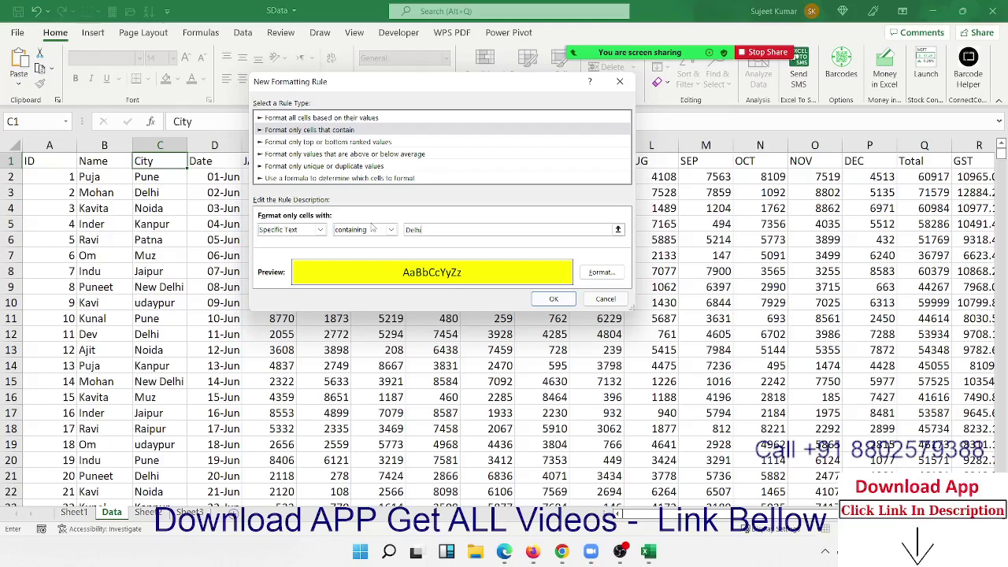
{"action": "left_click", "coordinate": [370, 229]}
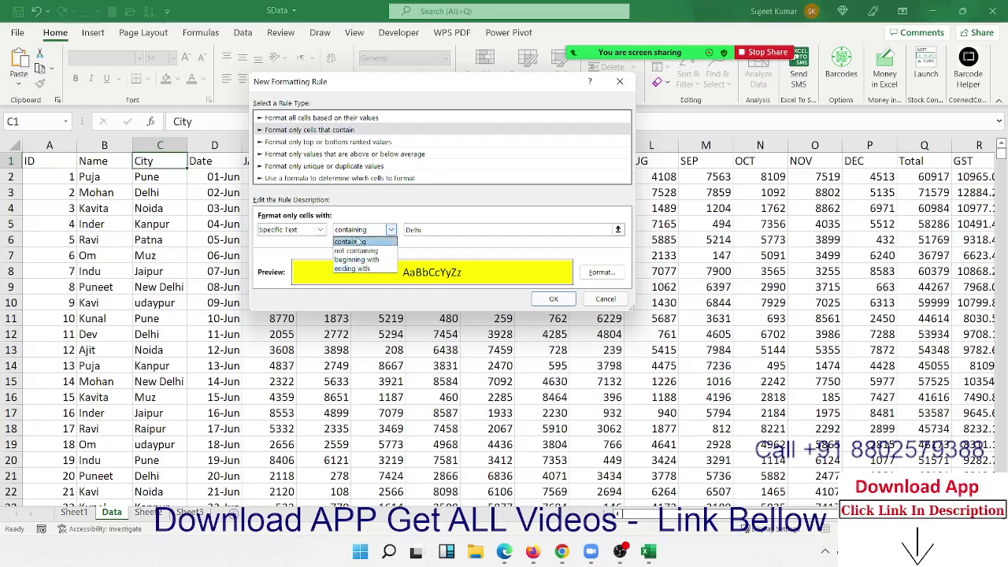
Try the Dates Occurring, Blanks and No Blanks conditions, then cancel the rule and go to Sheet2.
{"action": "left_click", "coordinate": [274, 260]}
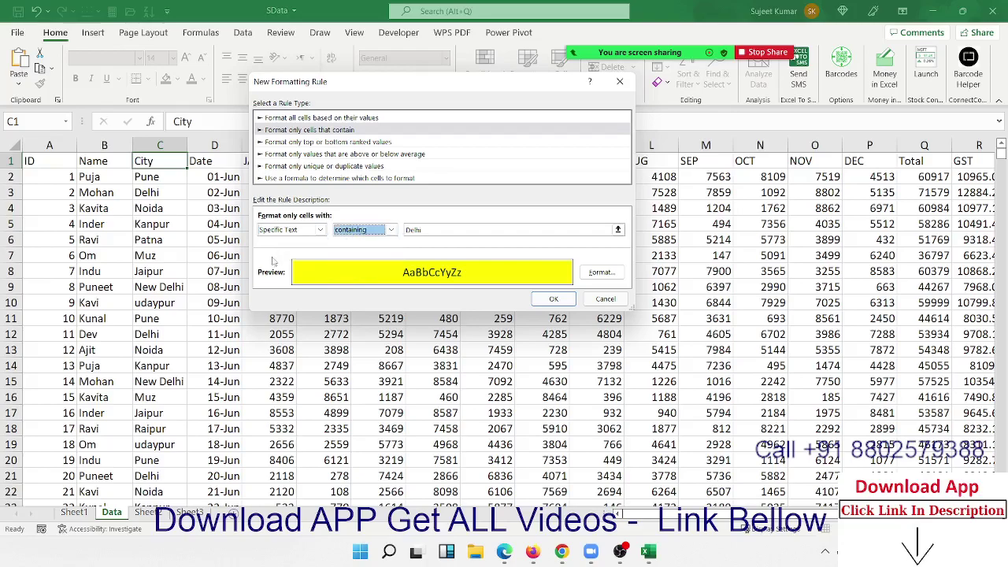
{"action": "left_click", "coordinate": [284, 229]}
{"action": "left_click", "coordinate": [276, 259]}
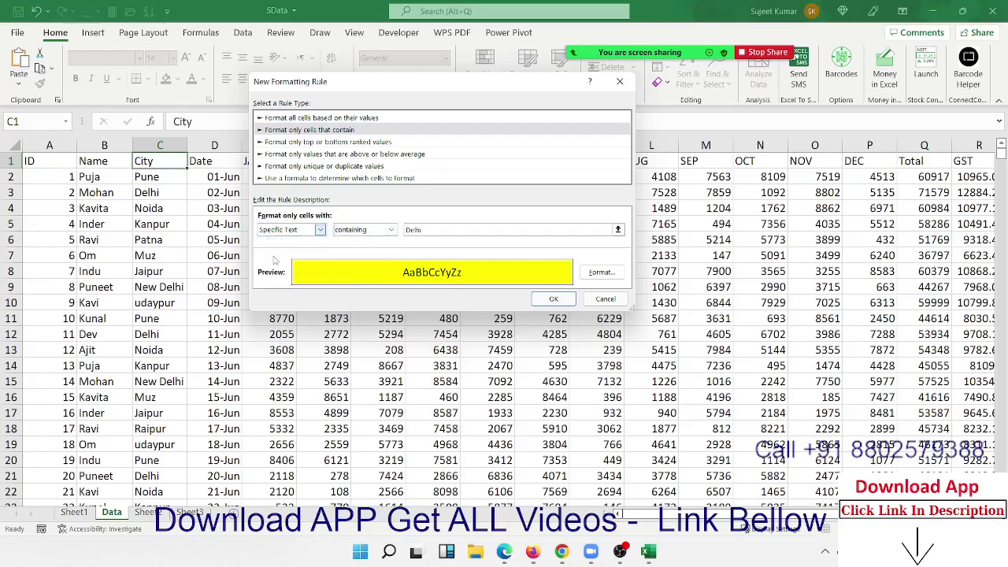
{"action": "left_click", "coordinate": [280, 229]}
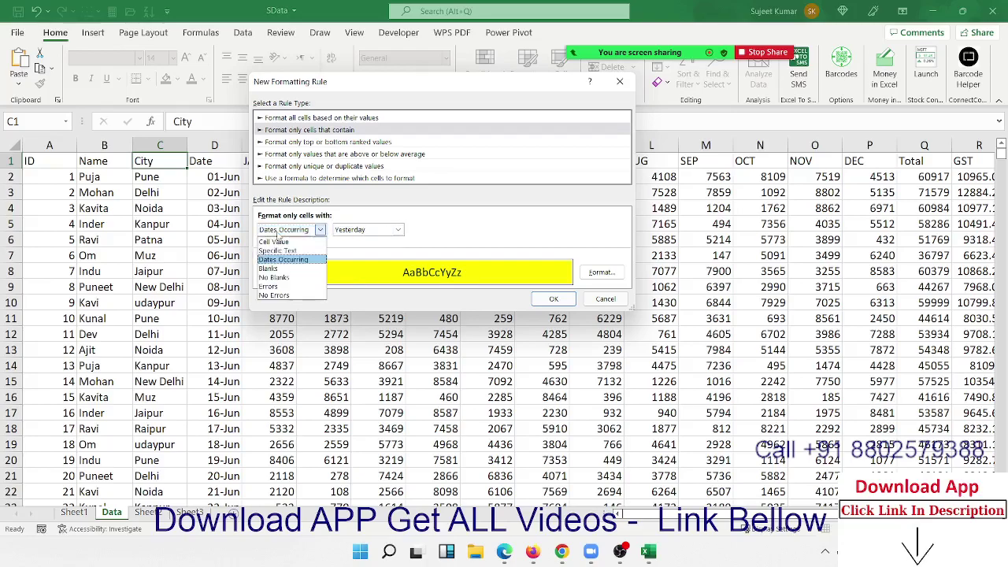
{"action": "left_click", "coordinate": [269, 269]}
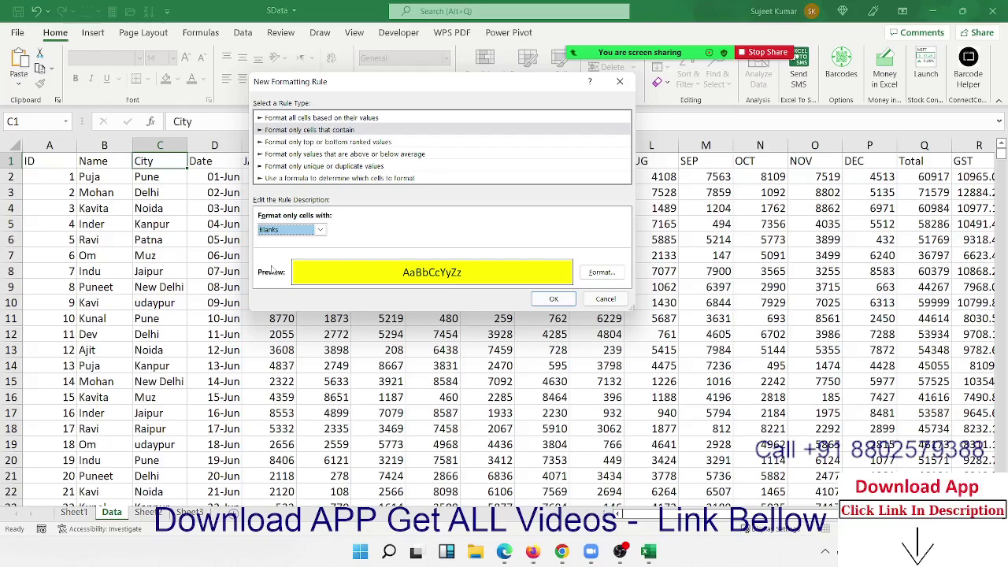
{"action": "left_click", "coordinate": [273, 229]}
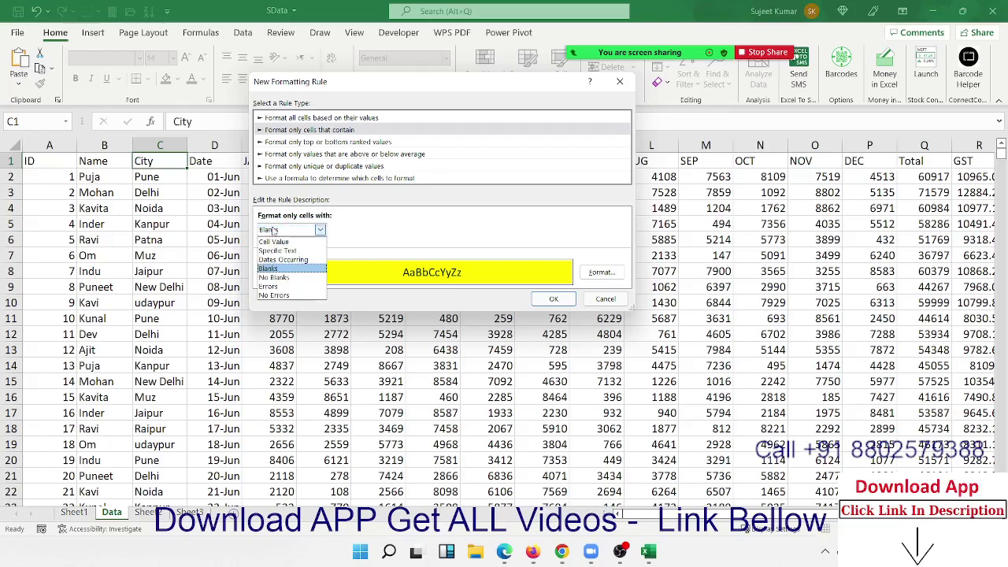
{"action": "left_click", "coordinate": [268, 277]}
{"action": "key", "text": "Return"}
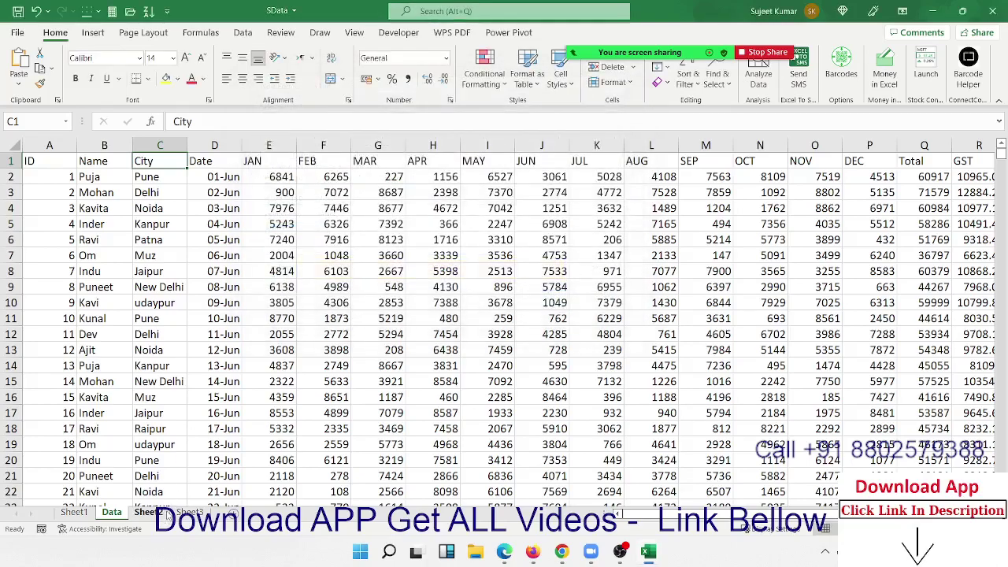
{"action": "left_click", "coordinate": [148, 512]}
Add a new worksheet and enter =NA() in A1.
{"action": "left_click", "coordinate": [189, 512]}
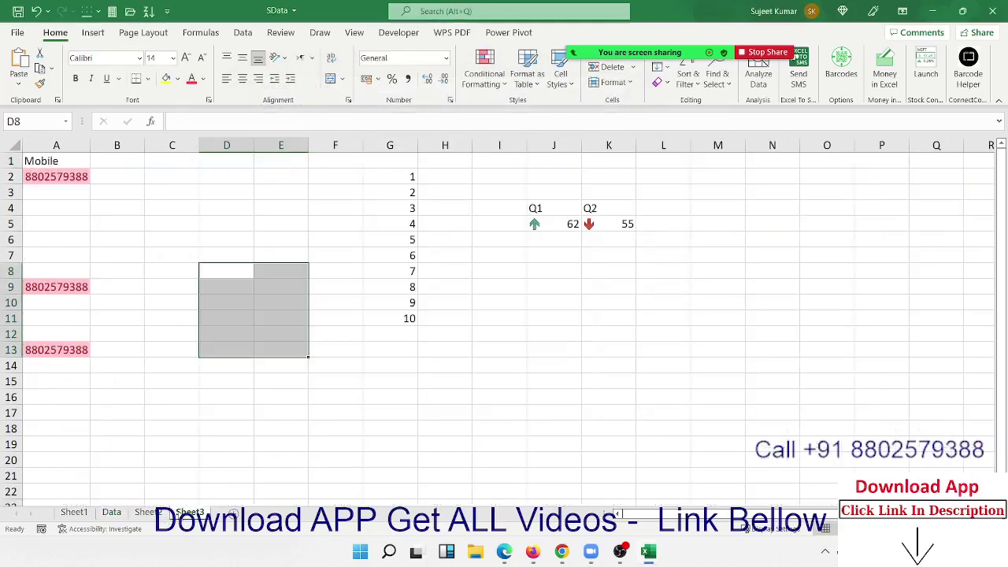
{"action": "left_click", "coordinate": [234, 513]}
{"action": "type", "text": "=n"}
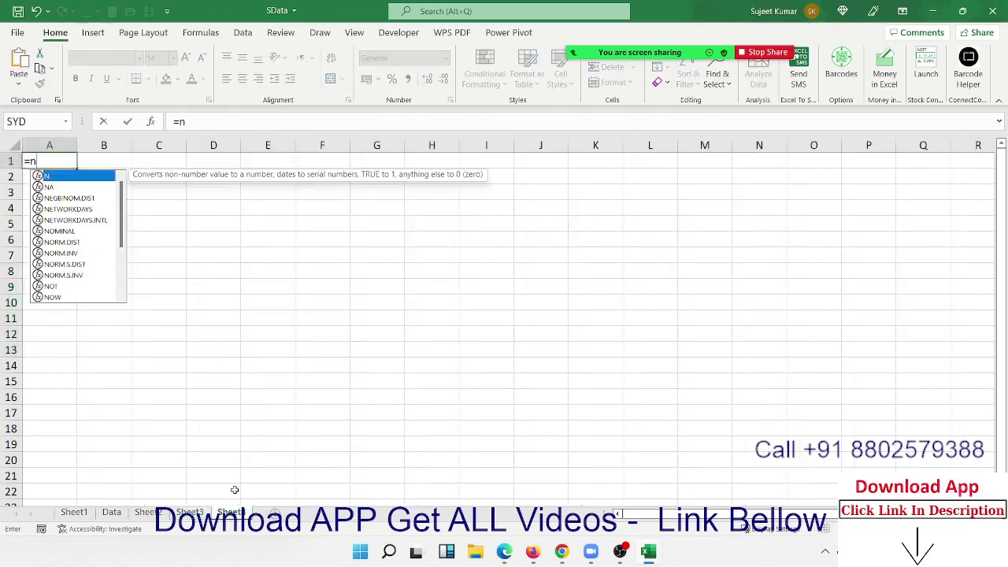
{"action": "type", "text": "a"}
{"action": "key", "text": "Tab"}
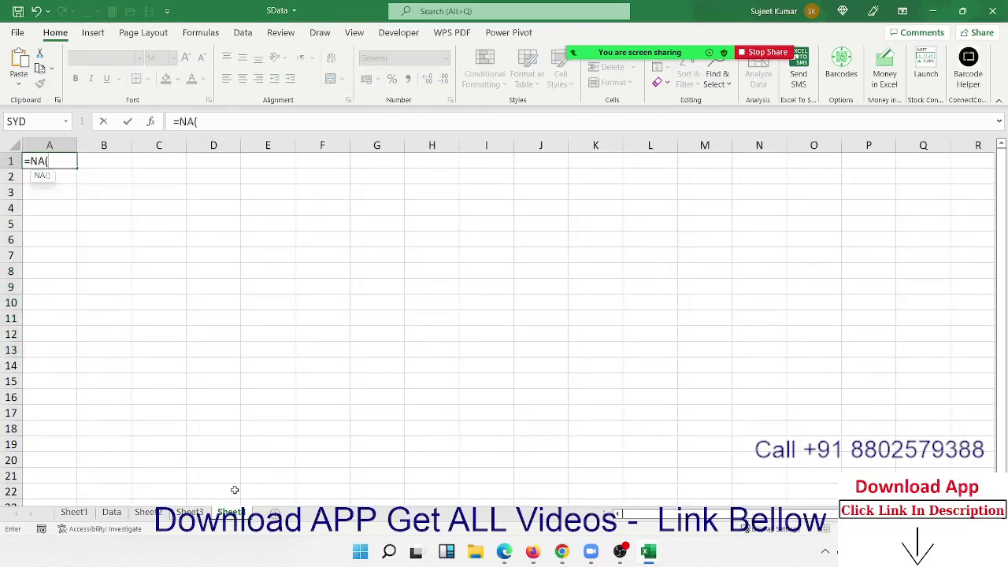
{"action": "key", "text": "Return"}
Fill the grid with the NA formula and paste it back as plain values.
{"action": "mouse_move", "coordinate": [37, 160]}
{"action": "left_mouse_down"}
{"action": "mouse_move", "coordinate": [461, 378]}
{"action": "mouse_move", "coordinate": [529, 442]}
{"action": "left_mouse_up"}
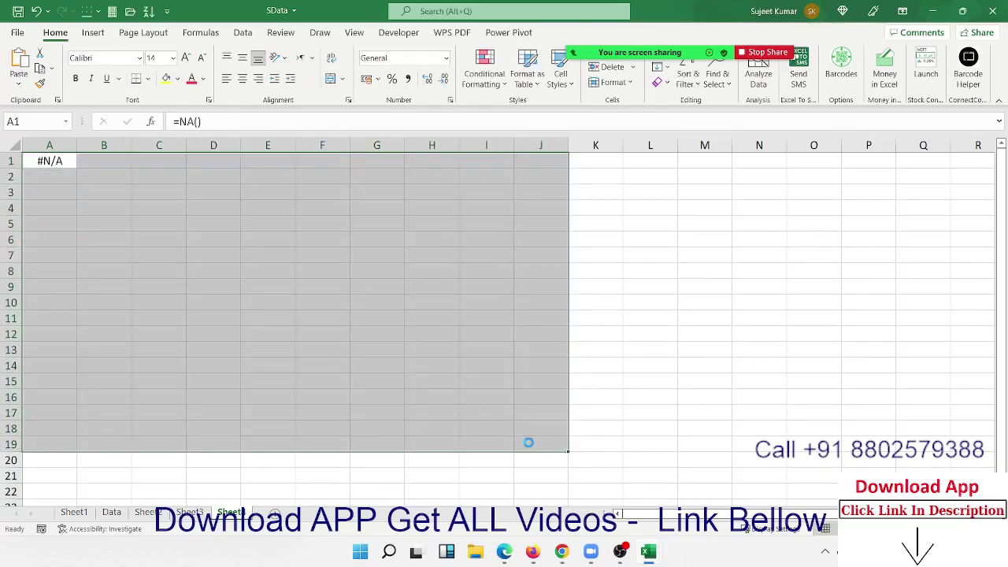
{"action": "key", "text": "ctrl+r"}
{"action": "key", "text": "ctrl+d"}
{"action": "key", "text": "ctrl+c"}
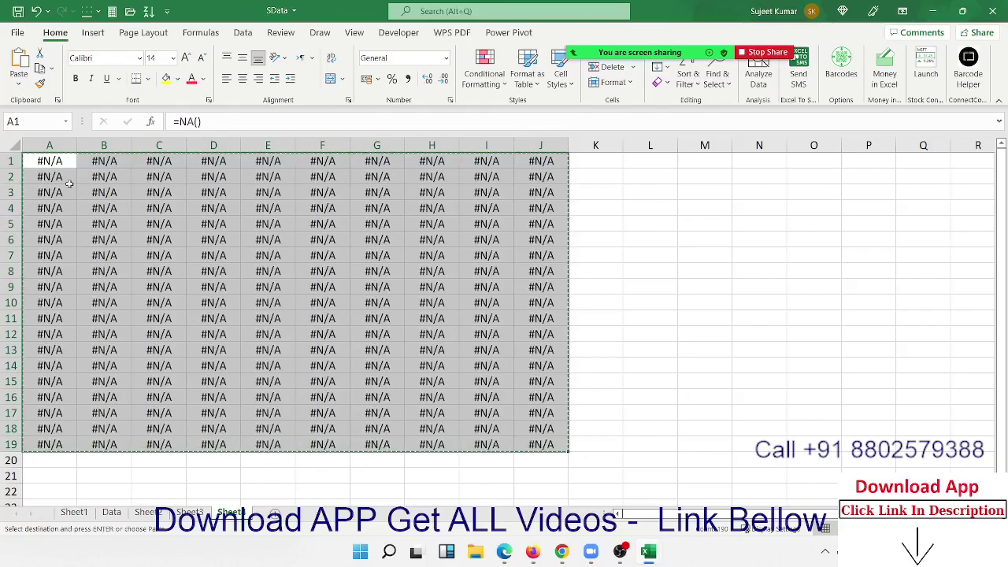
{"action": "left_click", "coordinate": [19, 87]}
{"action": "left_click", "coordinate": [18, 183]}
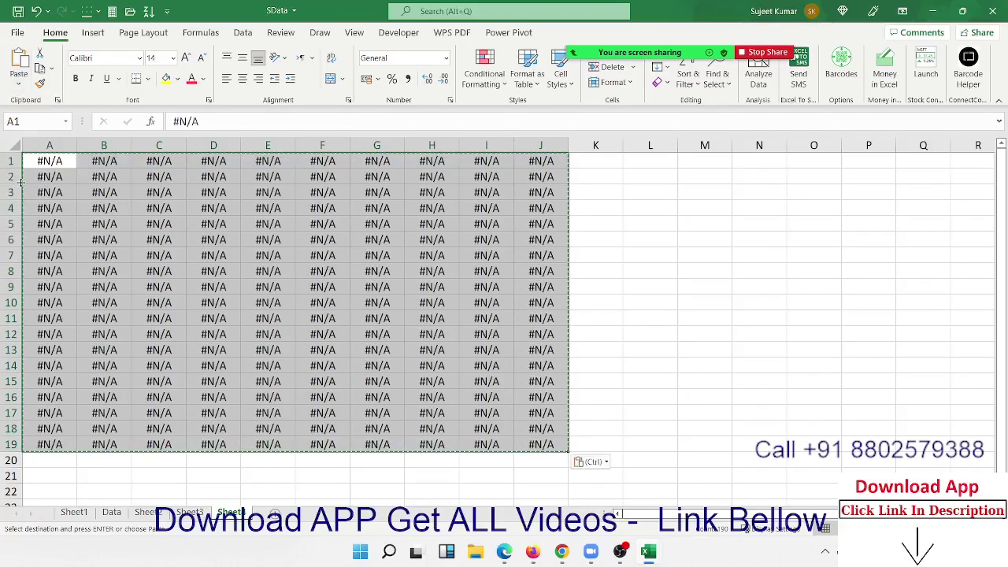
Enter 50 in D7, 60 in F7, 80 in B5, 60 in A14 and 60 in J4.
{"action": "left_click", "coordinate": [200, 259]}
{"action": "type", "text": "50"}
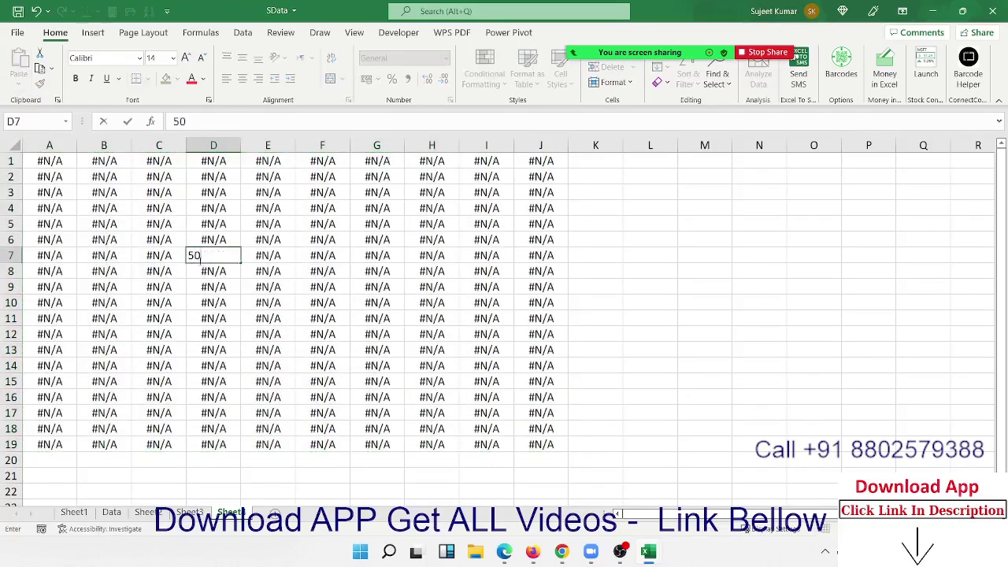
{"action": "left_click", "coordinate": [344, 256]}
{"action": "type", "text": "60"}
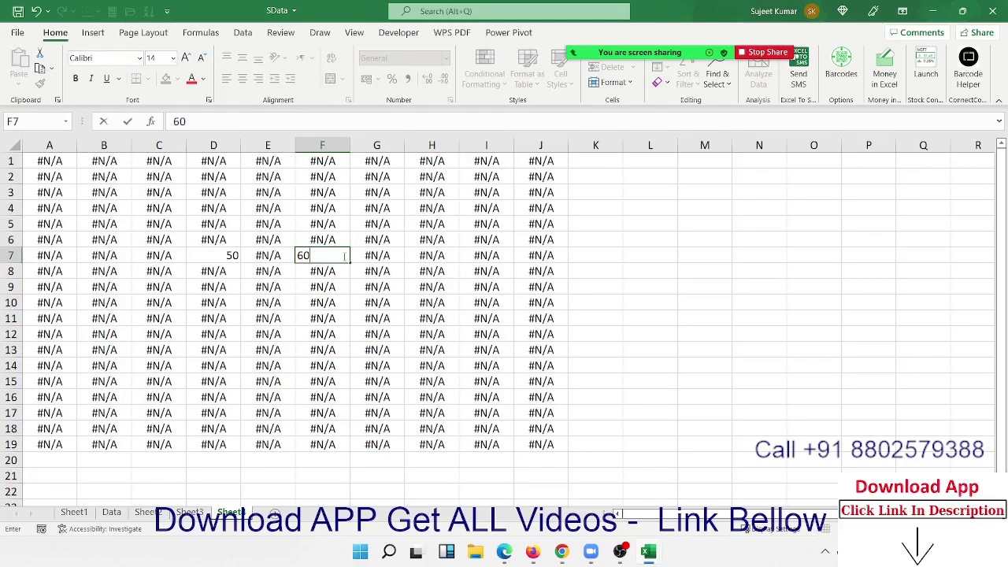
{"action": "left_click", "coordinate": [80, 226]}
{"action": "type", "text": "80"}
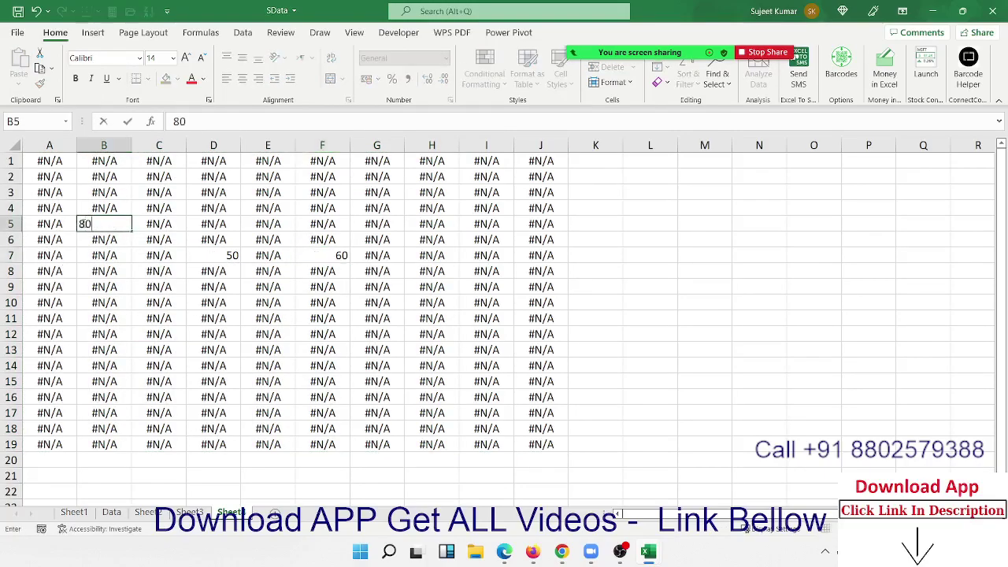
{"action": "left_click", "coordinate": [67, 361]}
{"action": "type", "text": "60"}
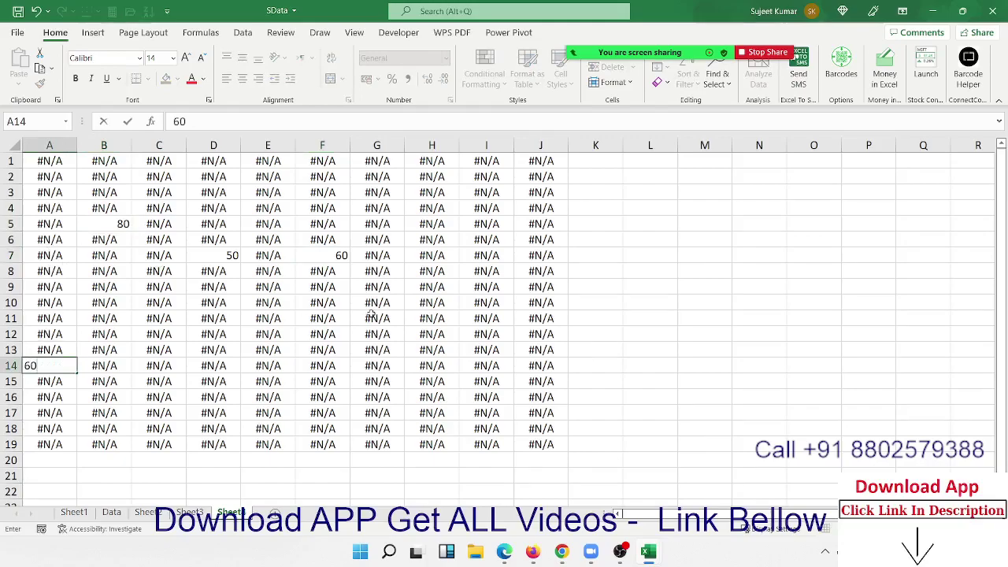
{"action": "left_click", "coordinate": [520, 210]}
{"action": "type", "text": "60"}
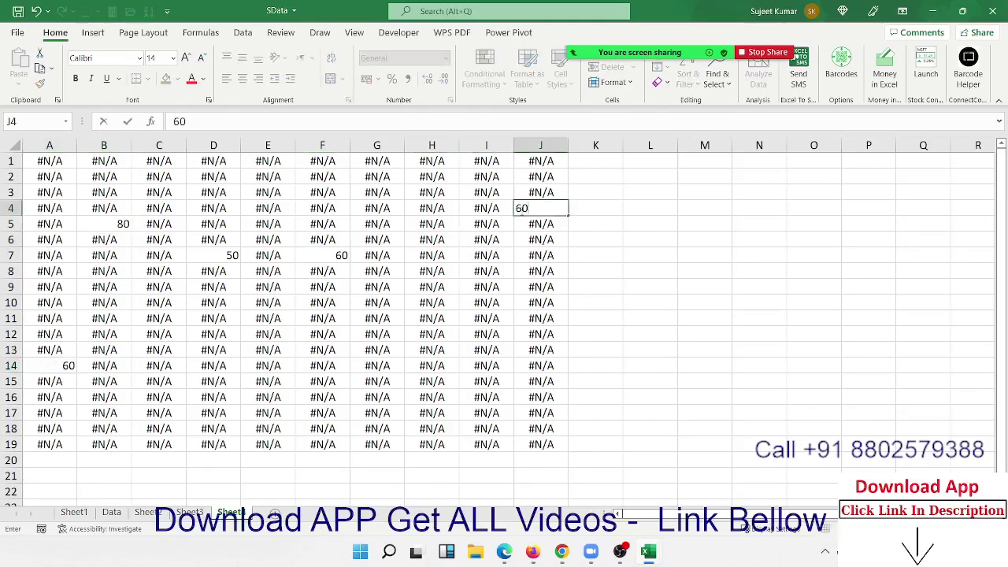
{"action": "left_click", "coordinate": [481, 286]}
Select A1:J19 and start a new rule for cells that contain Errors.
{"action": "left_click_drag", "start_coordinate": [50, 161], "coordinate": [568, 450]}
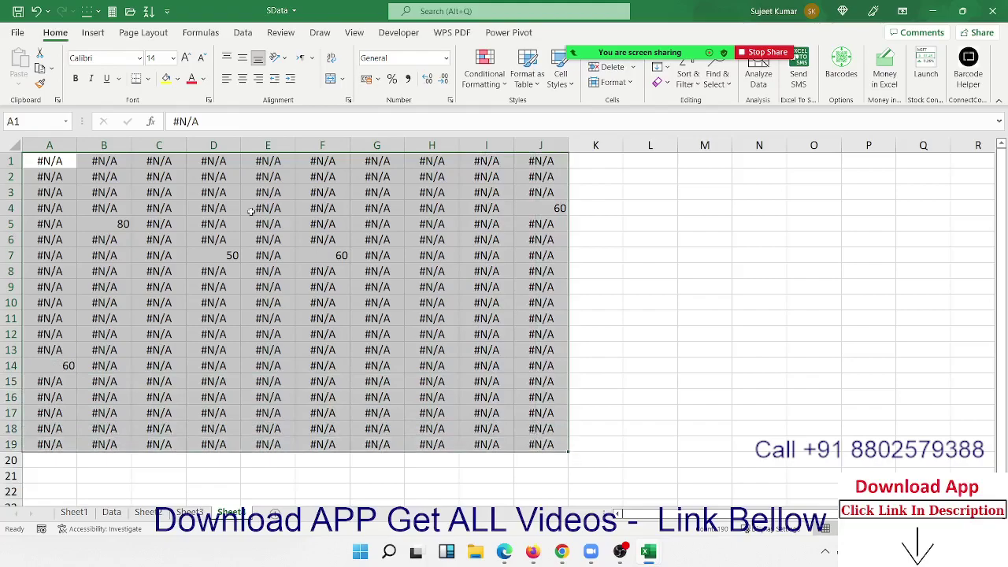
{"action": "left_click", "coordinate": [484, 69]}
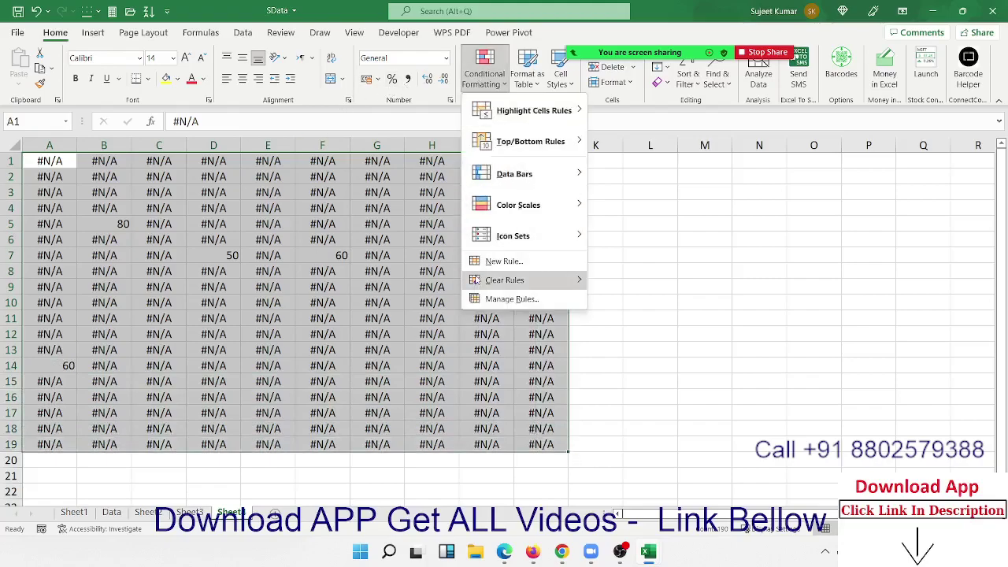
{"action": "left_click", "coordinate": [502, 260]}
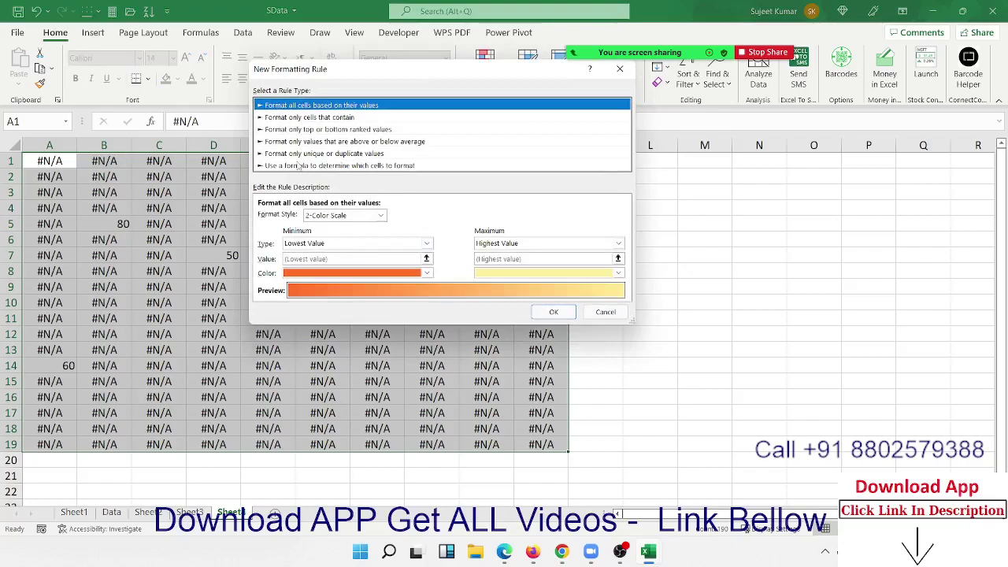
{"action": "left_click", "coordinate": [286, 118]}
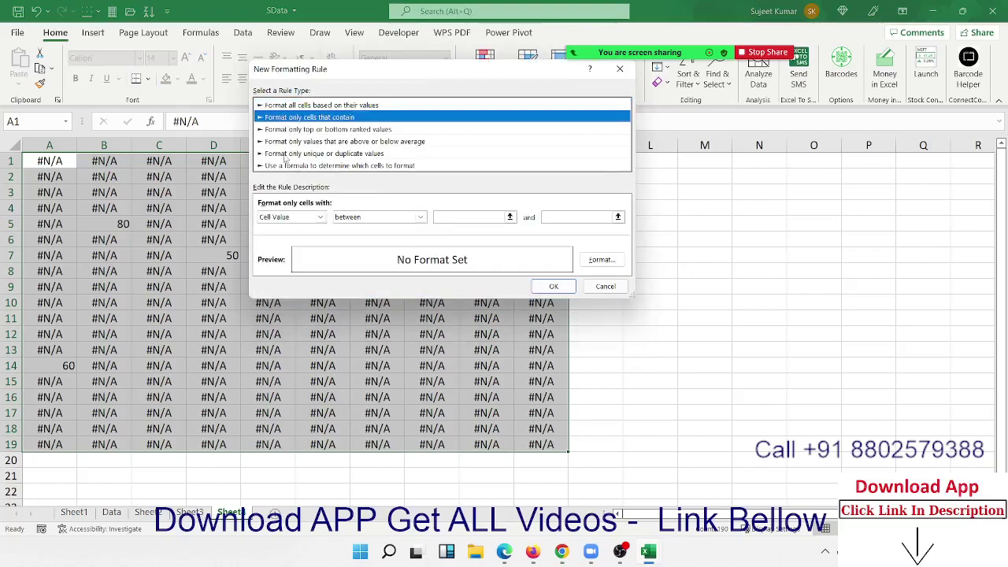
{"action": "left_click", "coordinate": [276, 219]}
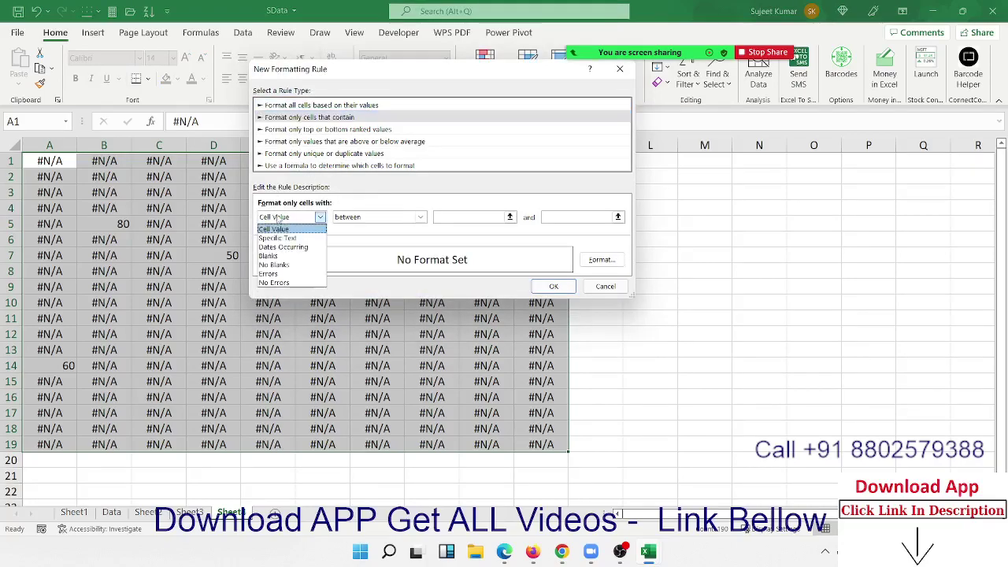
{"action": "left_click", "coordinate": [284, 276]}
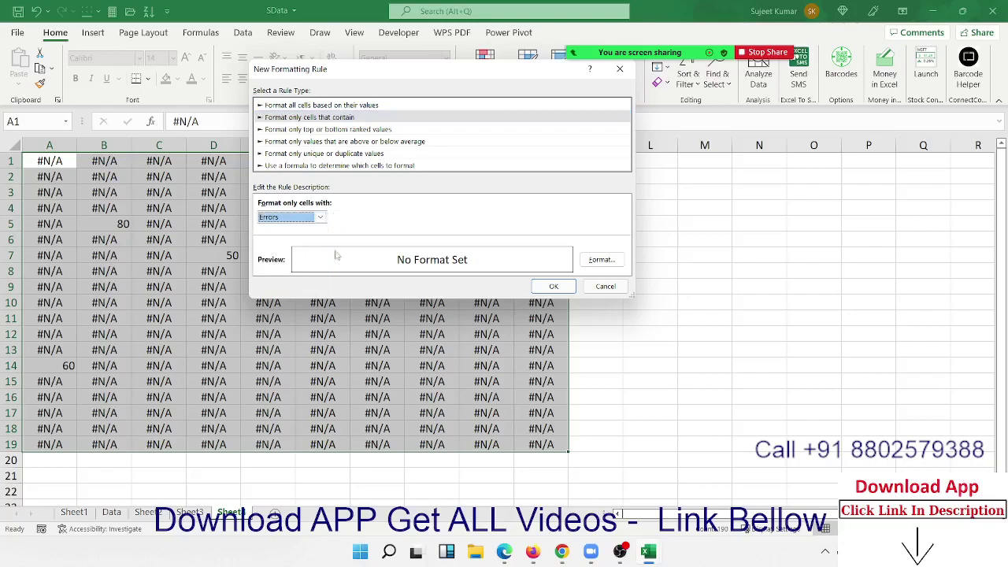
Set the error rule's font colour to white and apply it to the grid.
{"action": "left_click", "coordinate": [600, 259]}
{"action": "left_click", "coordinate": [336, 35]}
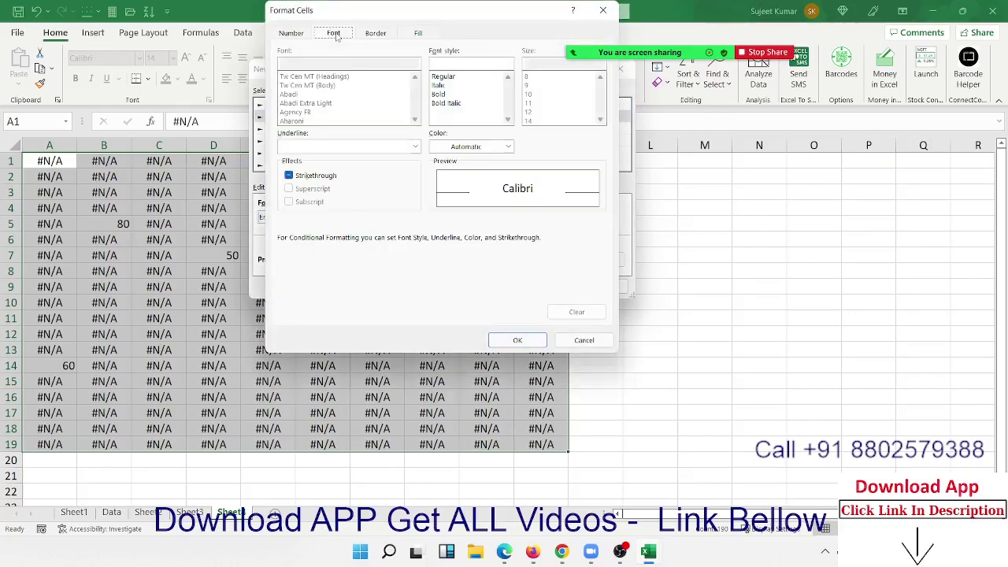
{"action": "left_click", "coordinate": [442, 149]}
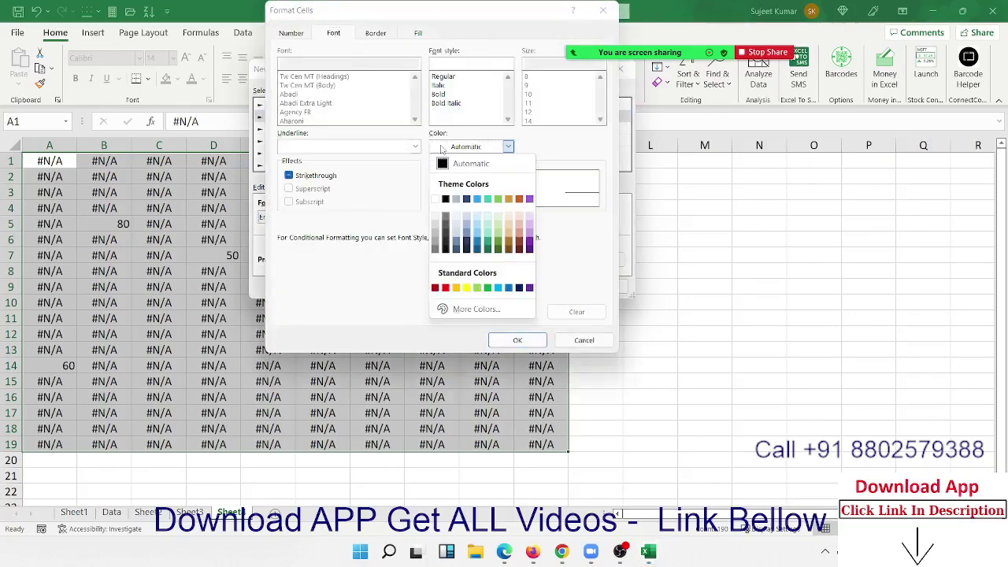
{"action": "left_click", "coordinate": [435, 199]}
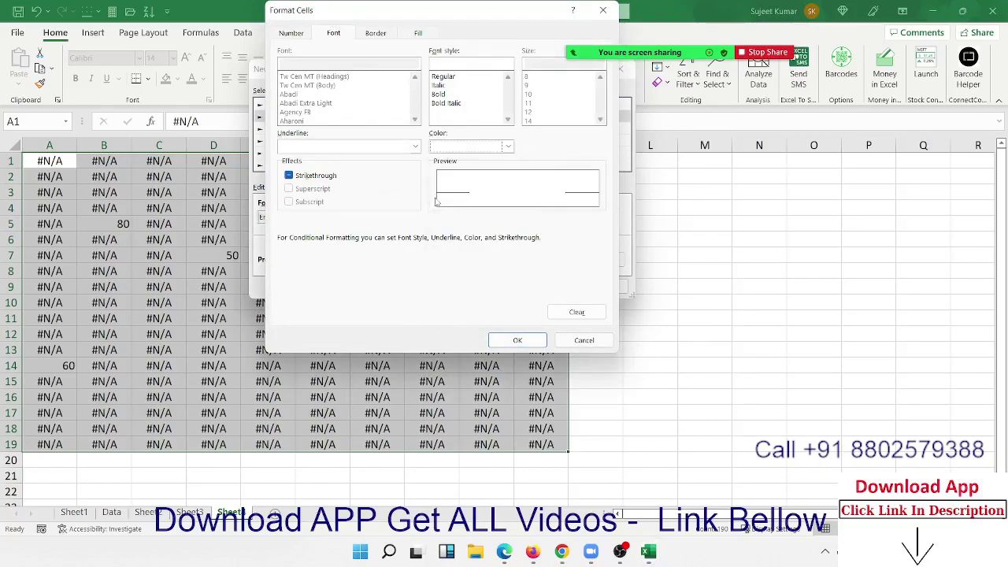
{"action": "mouse_move", "coordinate": [421, 9]}
{"action": "left_mouse_down"}
{"action": "mouse_move", "coordinate": [596, 117]}
{"action": "mouse_move", "coordinate": [601, 108]}
{"action": "left_mouse_up"}
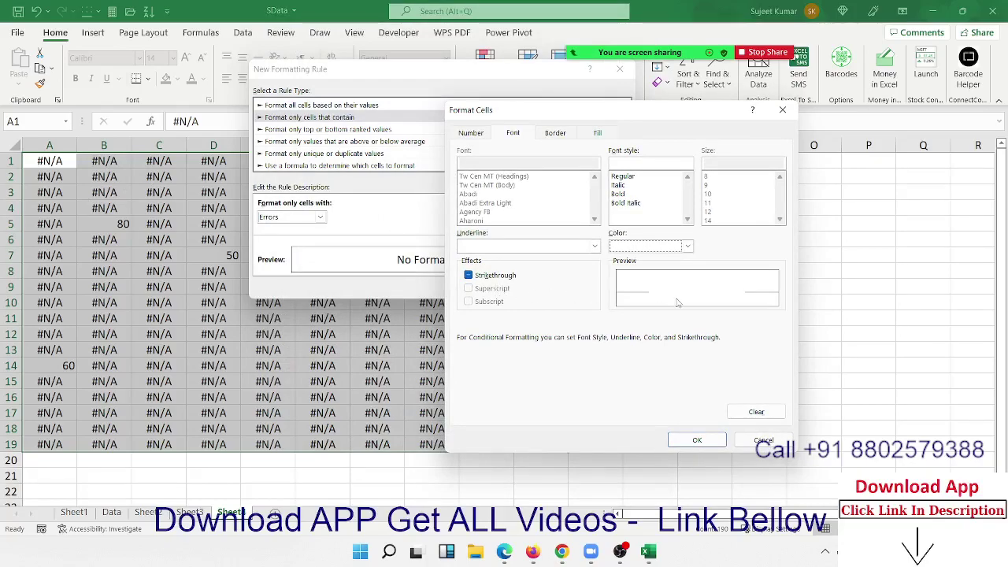
{"action": "left_click", "coordinate": [713, 439]}
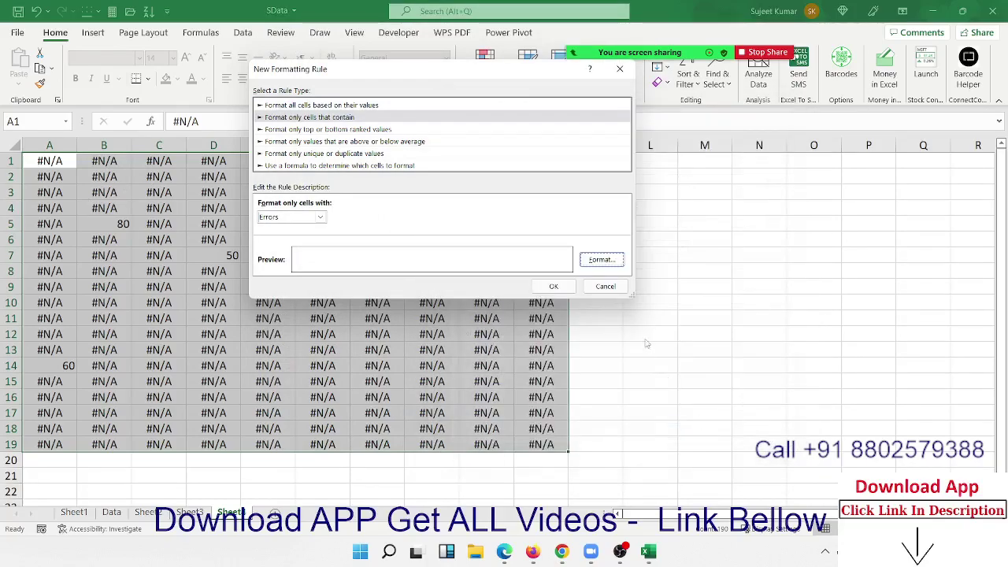
{"action": "left_click", "coordinate": [573, 287]}
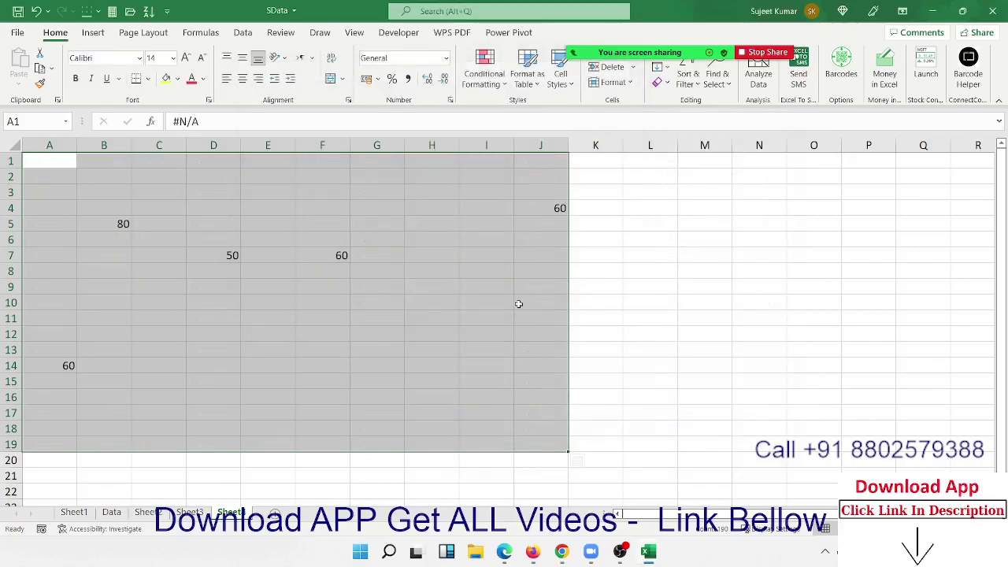
{"action": "left_click", "coordinate": [519, 303]}
{"action": "left_click", "coordinate": [387, 355]}
{"action": "left_click", "coordinate": [247, 321]}
{"action": "left_click", "coordinate": [158, 303]}
{"action": "left_click", "coordinate": [63, 253]}
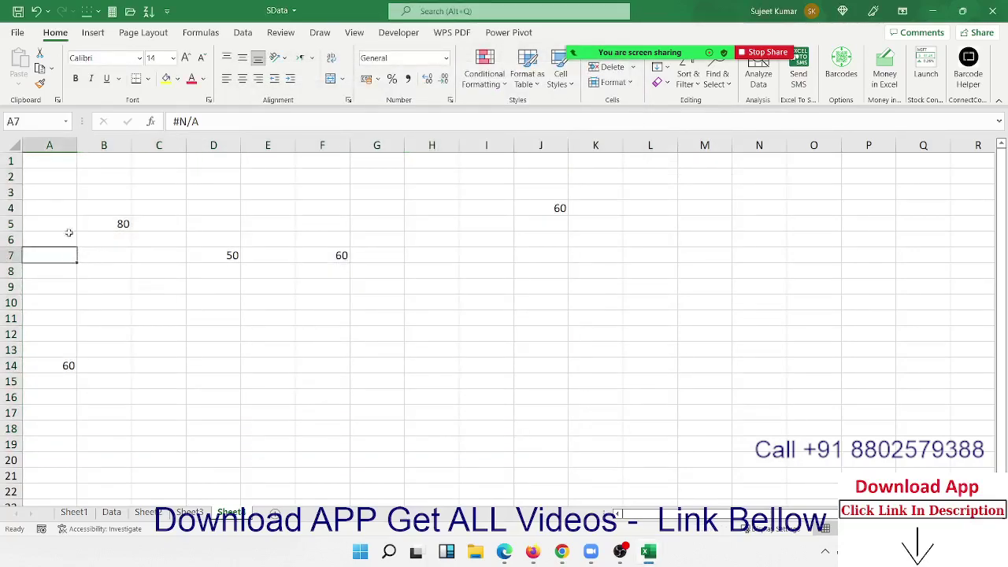
{"action": "left_click", "coordinate": [71, 209]}
{"action": "left_click", "coordinate": [102, 194]}
{"action": "double_click", "coordinate": [186, 121]}
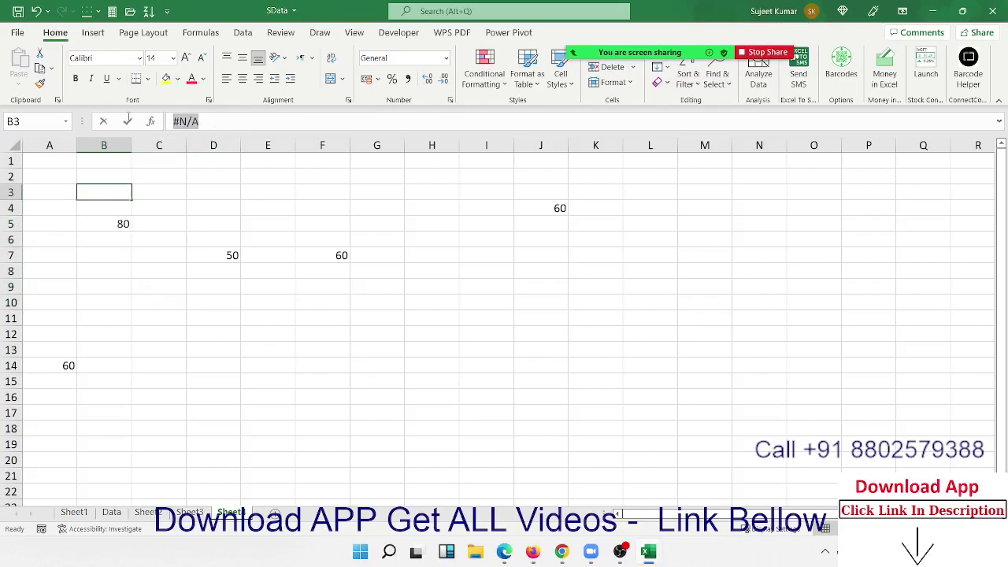
{"action": "type", "text": "'"}
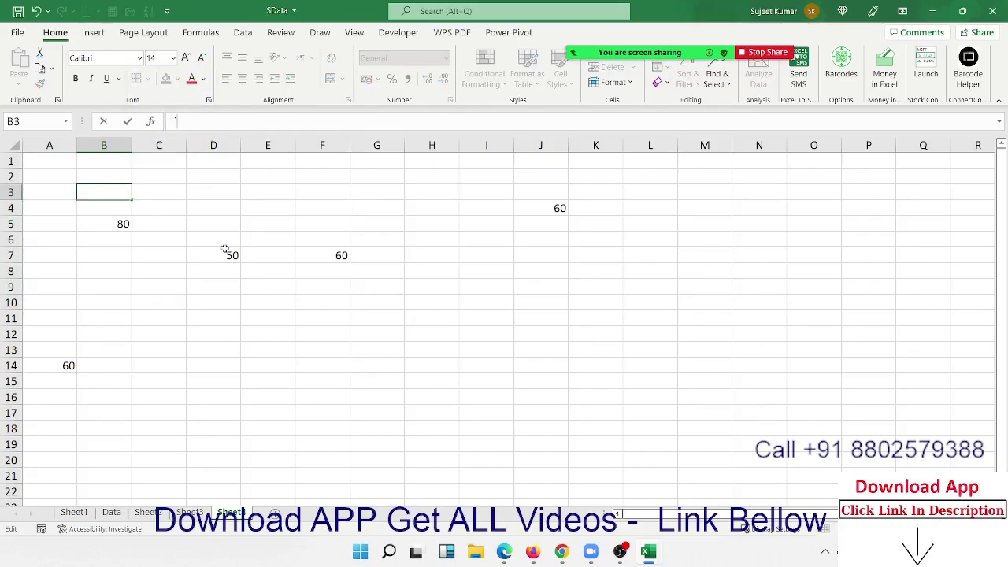
{"action": "key", "text": "Escape"}
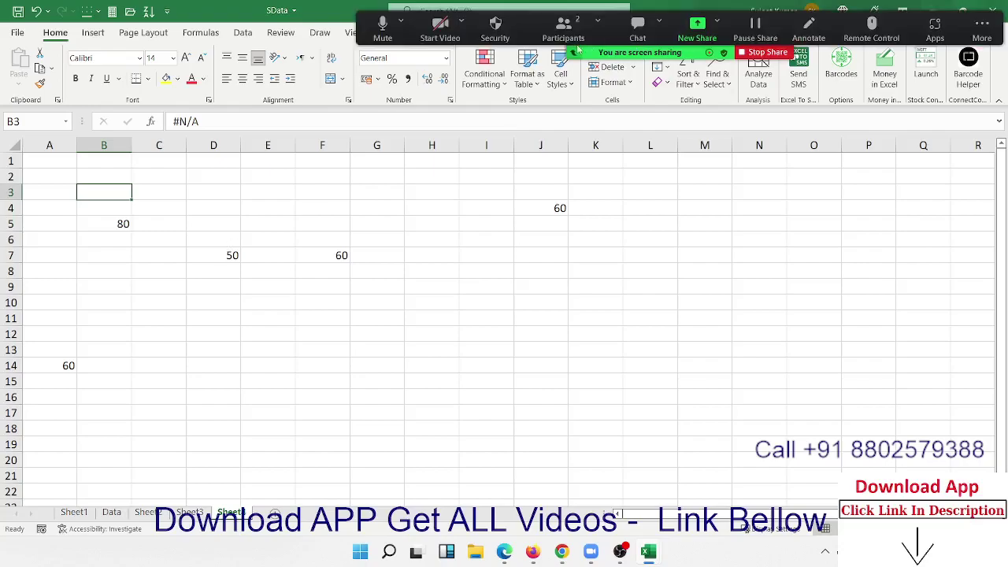
{"action": "left_click", "coordinate": [571, 43]}
{"action": "mouse_move", "coordinate": [596, 214]}
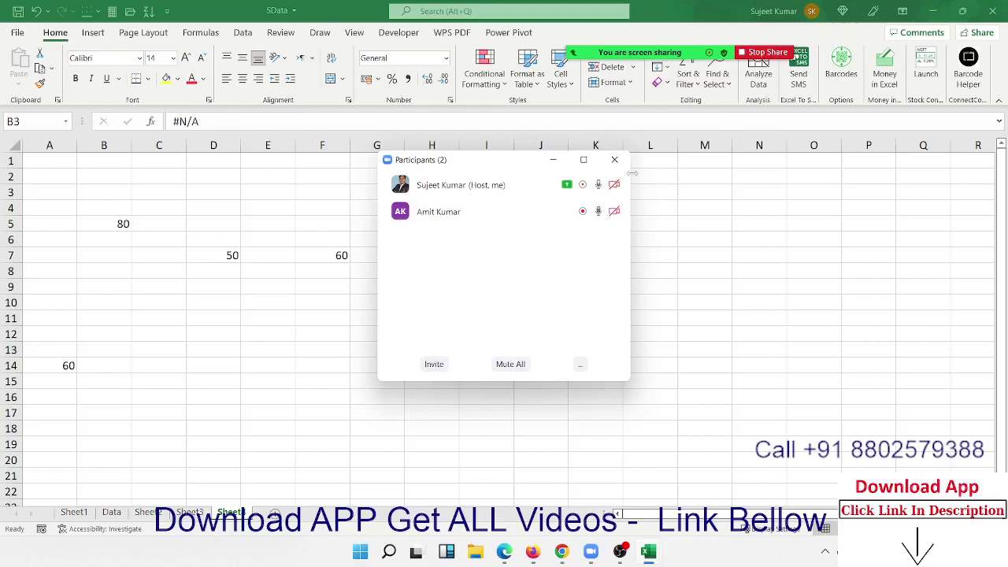
{"action": "left_click", "coordinate": [614, 159]}
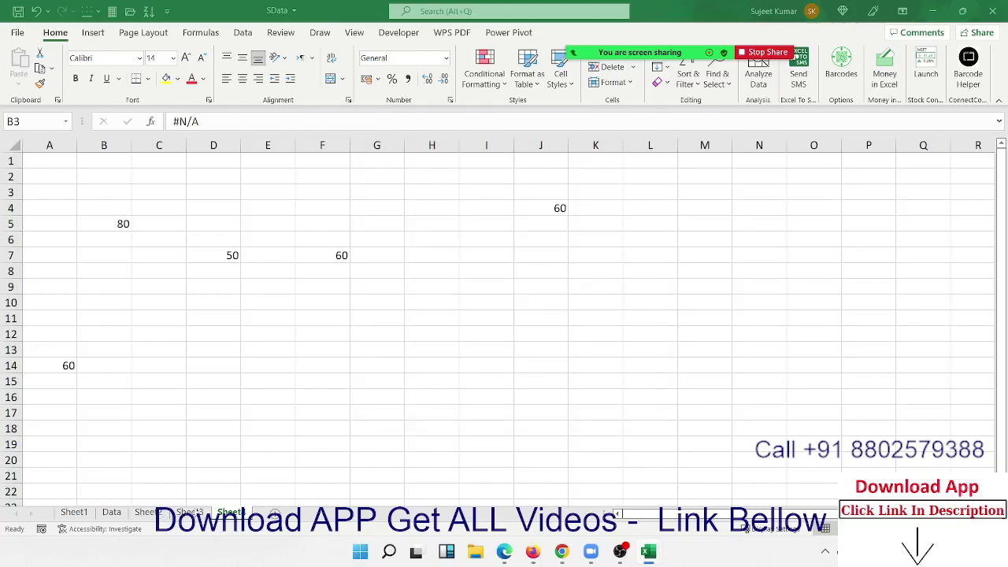
{"action": "left_click", "coordinate": [112, 512]}
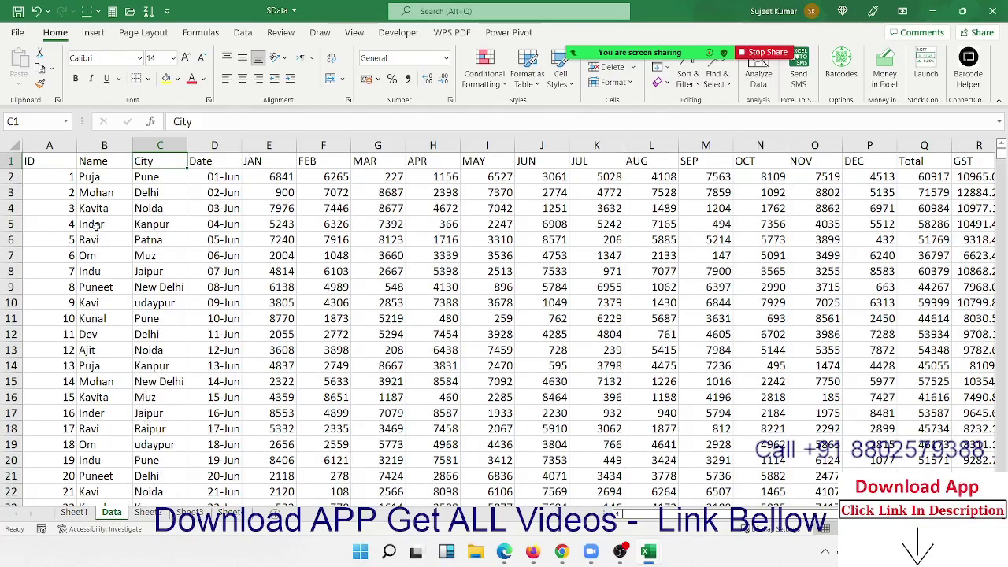
{"action": "left_click", "coordinate": [253, 179]}
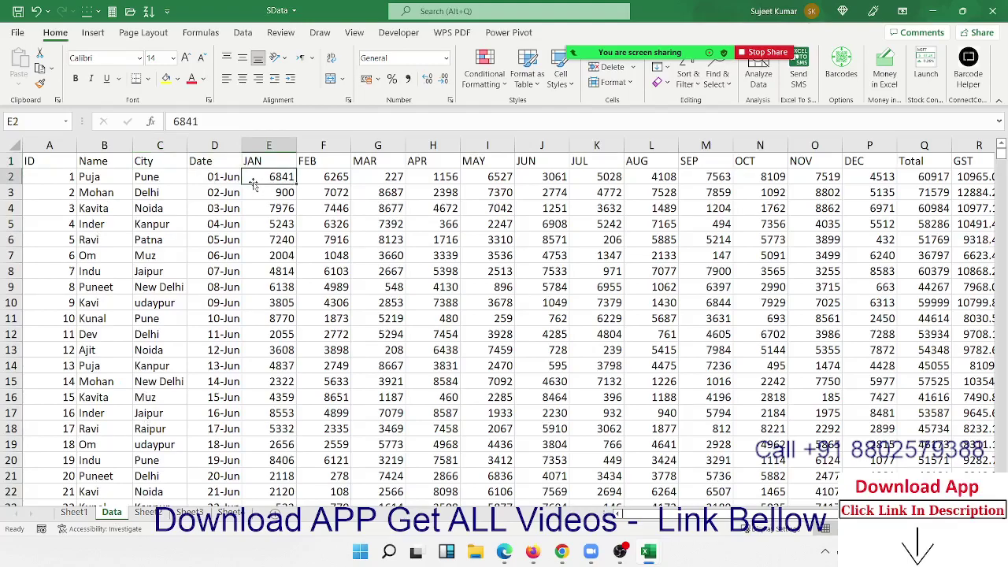
{"action": "key", "text": "Left"}
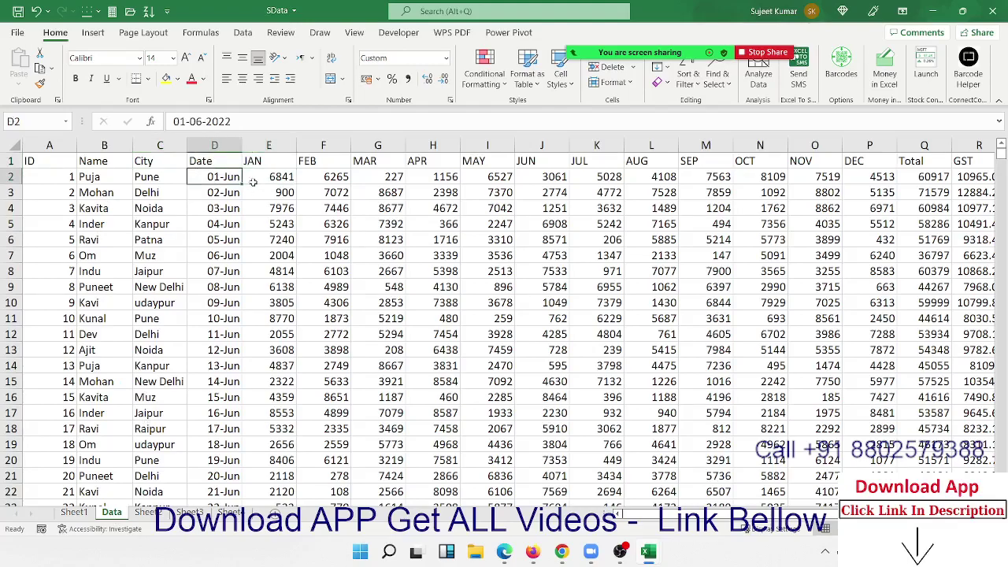
{"action": "key", "text": "Left"}
{"action": "key", "text": "Left"}
{"action": "key", "text": "Right"}
{"action": "key", "text": "Right"}
{"action": "key", "text": "Right"}
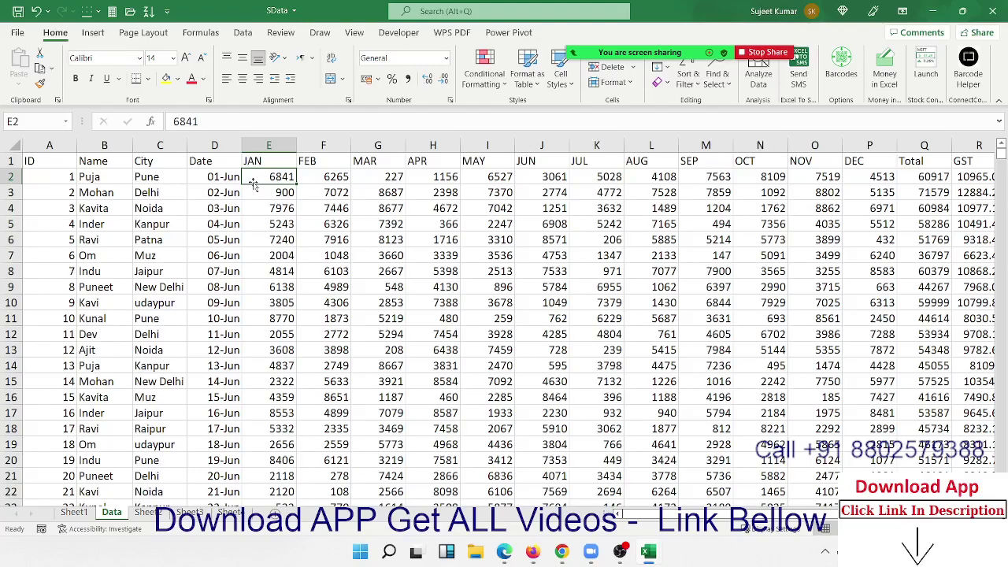
{"action": "key", "text": "shift+Right"}
{"action": "key", "text": "shift+Right"}
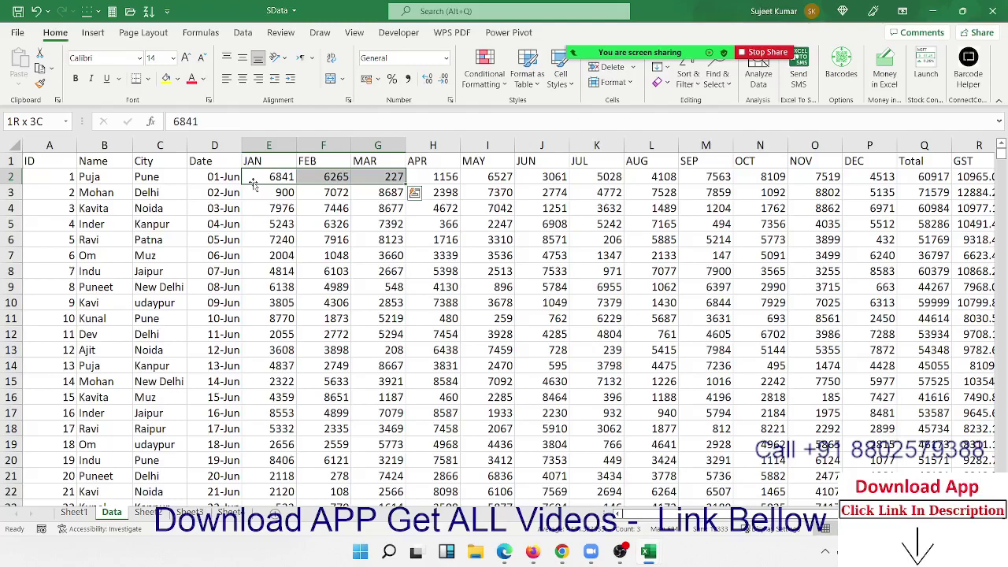
{"action": "key", "text": "Down"}
{"action": "key", "text": "shift+Right"}
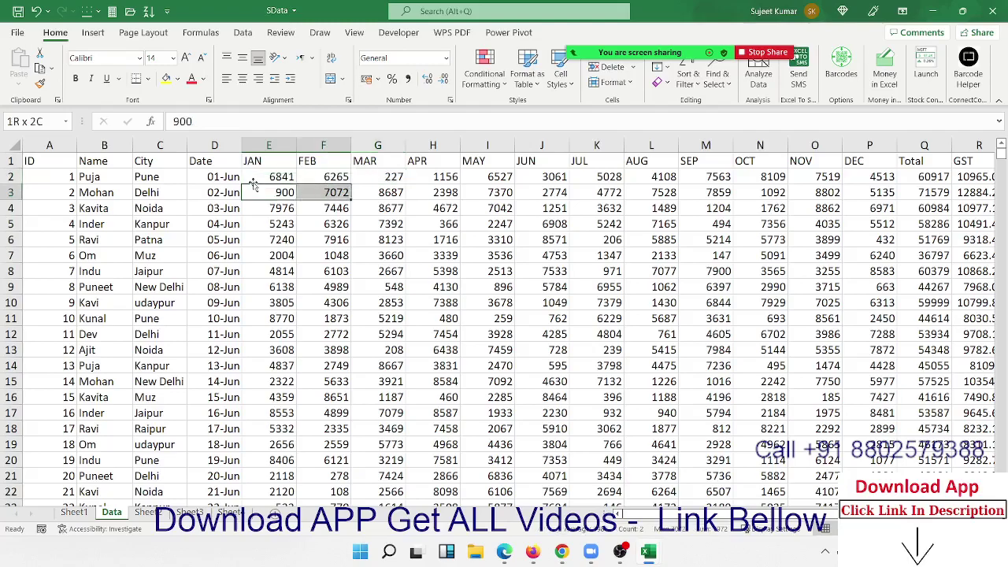
{"action": "key", "text": "shift+Right"}
{"action": "key", "text": "shift+Right"}
{"action": "key", "text": "Down"}
{"action": "key", "text": "Down"}
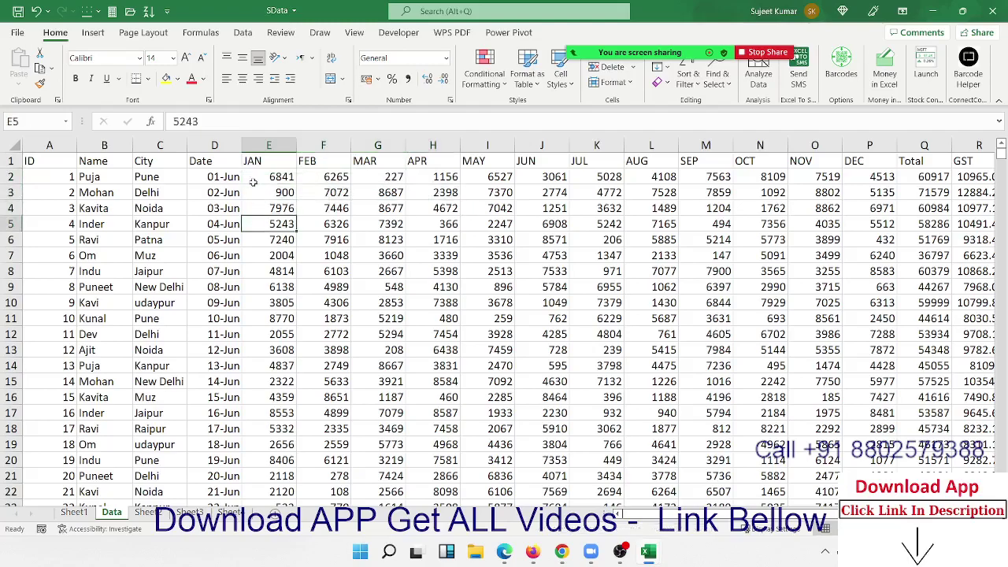
{"action": "key", "text": "shift+Right"}
{"action": "key", "text": "shift+Right"}
{"action": "key", "text": "shift+Right"}
{"action": "key", "text": "shift+BackSpace"}
{"action": "key", "text": "Down"}
{"action": "key", "text": "shift+Right"}
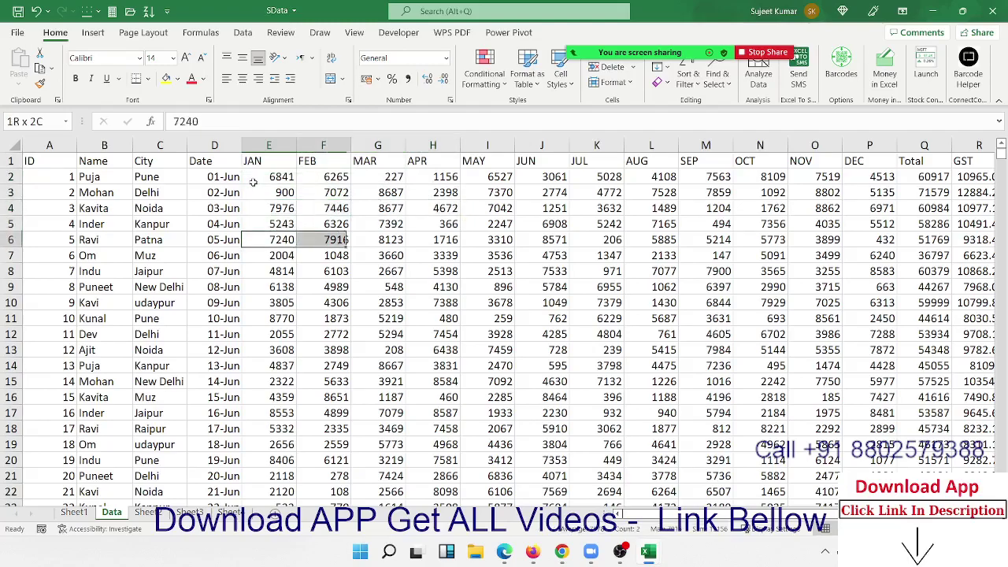
{"action": "key", "text": "shift+Right"}
{"action": "key", "text": "shift+BackSpace"}
{"action": "key", "text": "Down"}
{"action": "key", "text": "Down"}
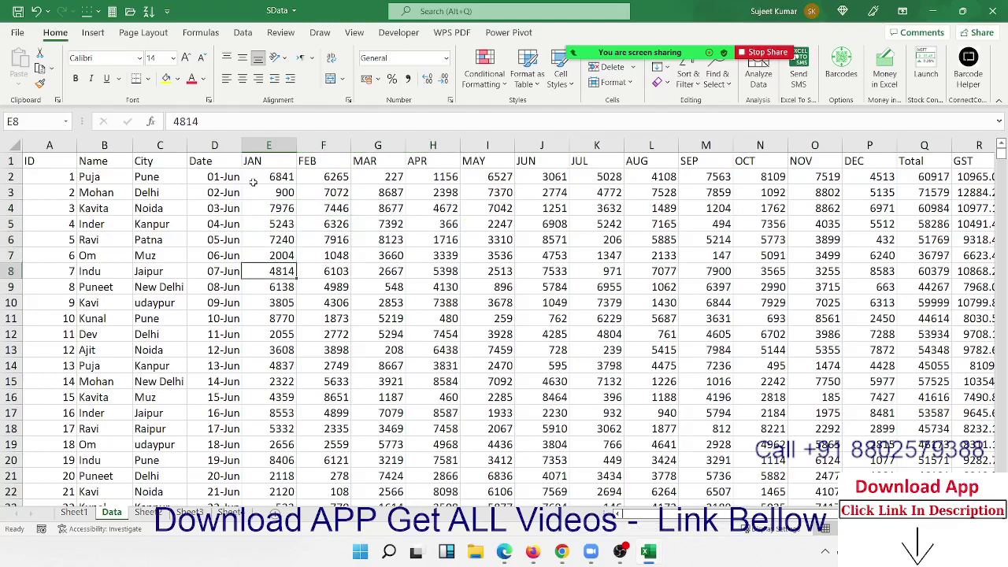
{"action": "key", "text": "shift+Right"}
{"action": "key", "text": "shift+Right"}
{"action": "key", "text": "Down"}
{"action": "key", "text": "shift+Right"}
{"action": "key", "text": "shift+Right"}
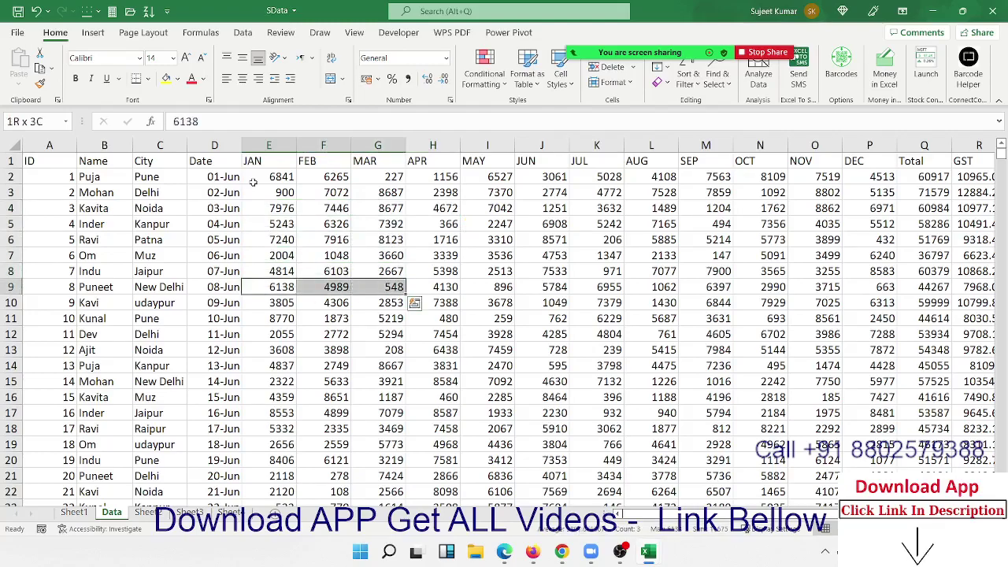
{"action": "key", "text": "shift+BackSpace"}
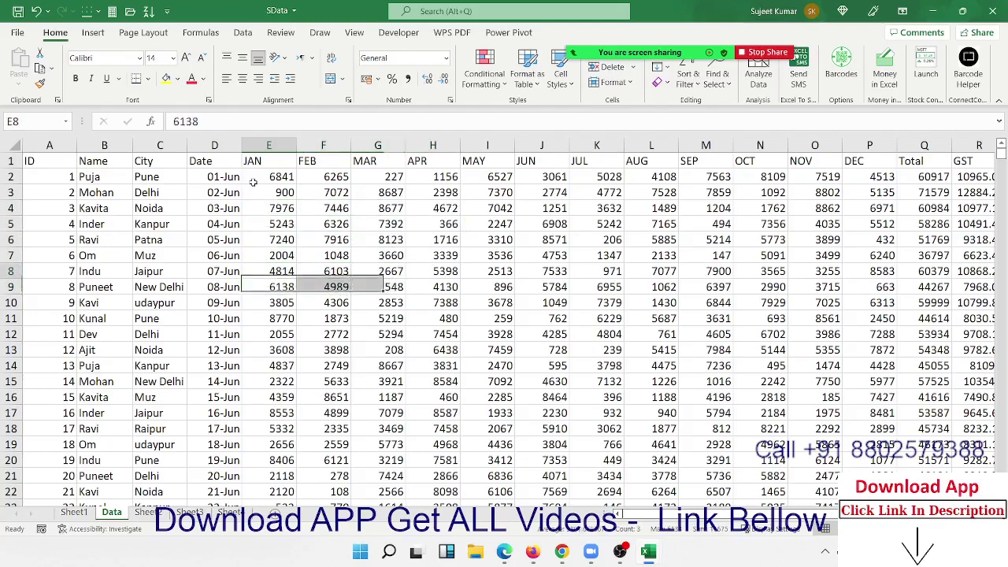
{"action": "key", "text": "Up"}
{"action": "key", "text": "Up"}
{"action": "key", "text": "Up"}
{"action": "key", "text": "Up"}
{"action": "key", "text": "Up"}
{"action": "key", "text": "Up"}
{"action": "key", "text": "Up"}
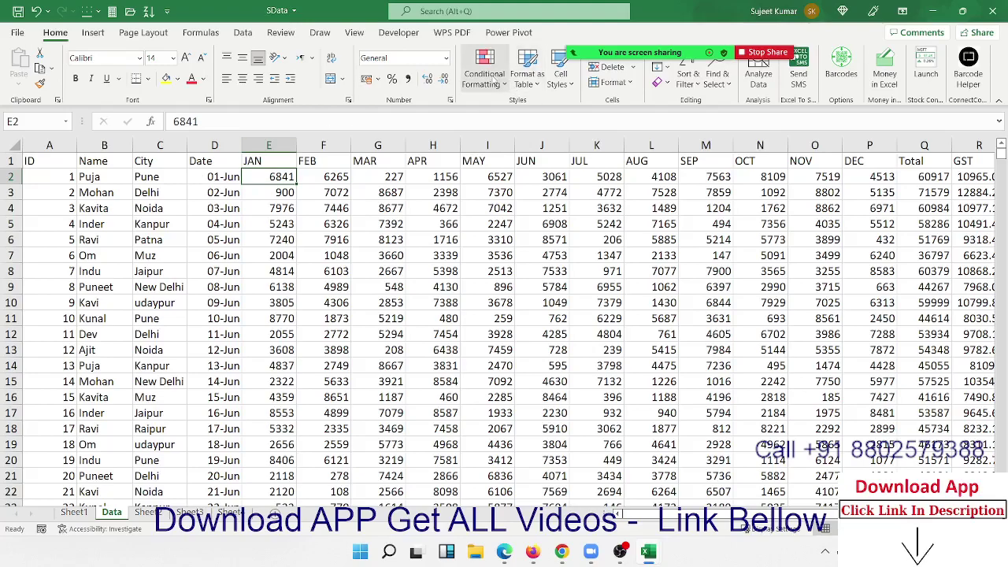
Start a new conditional formatting rule of the 'Use a formula' type.
{"action": "left_click", "coordinate": [484, 70]}
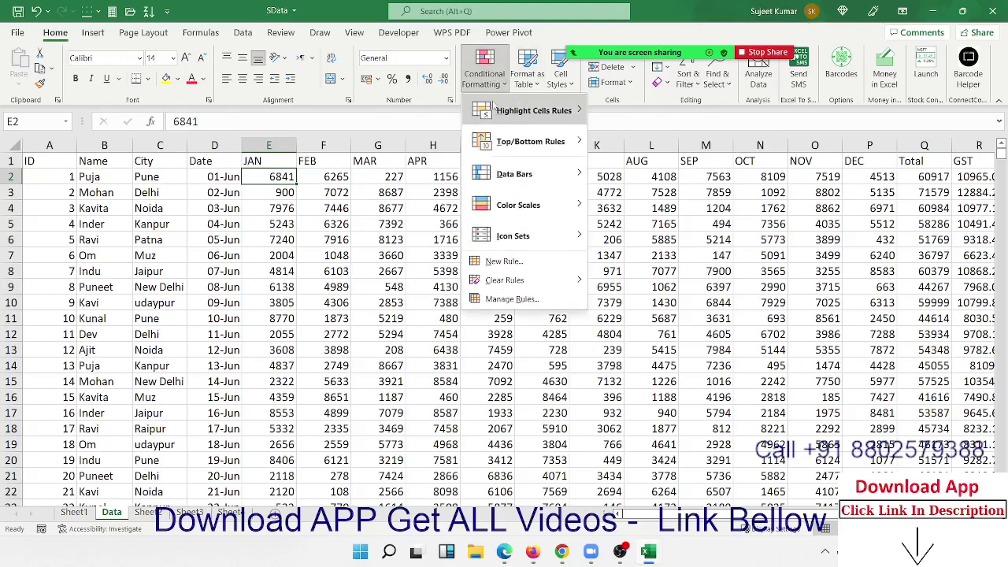
{"action": "left_click", "coordinate": [502, 261]}
{"action": "left_click", "coordinate": [302, 153]}
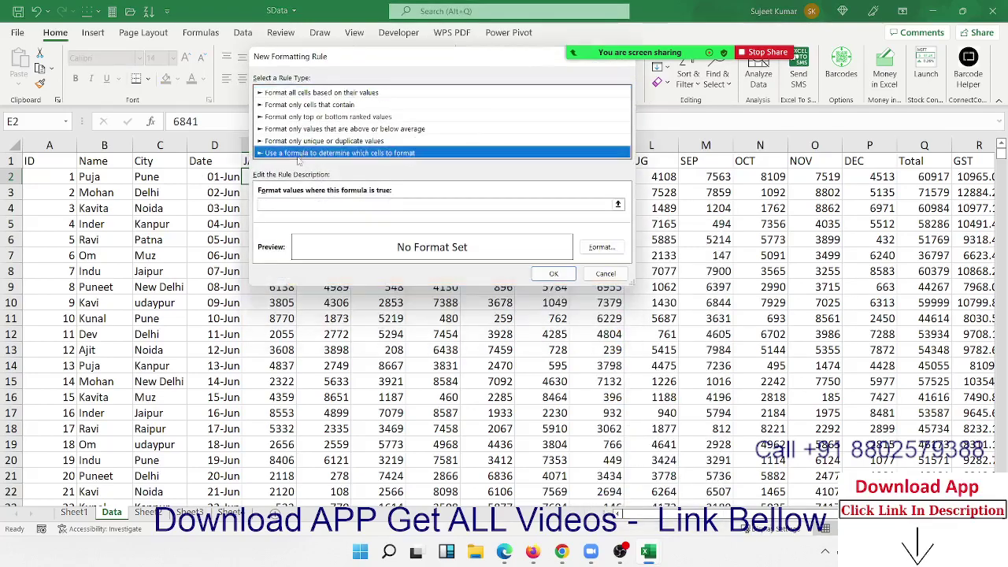
{"action": "mouse_move", "coordinate": [343, 61]}
{"action": "left_mouse_down"}
{"action": "mouse_move", "coordinate": [402, 108]}
{"action": "mouse_move", "coordinate": [555, 182]}
{"action": "left_mouse_up"}
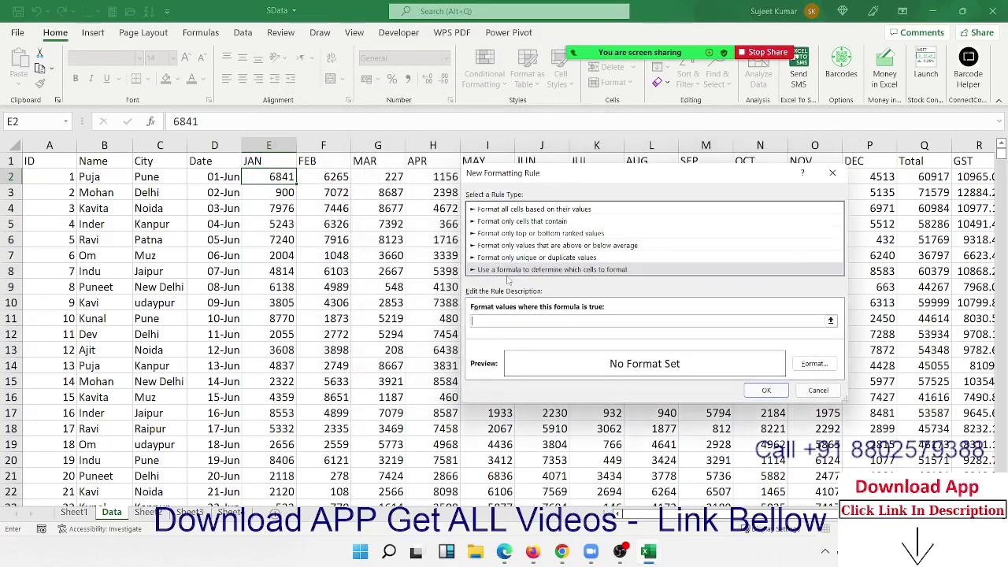
Enter the formula sum($E2:$G2)>10000, making the row references relative.
{"action": "left_click", "coordinate": [282, 177]}
{"action": "left_click_drag", "start_coordinate": [270, 177], "coordinate": [377, 180]}
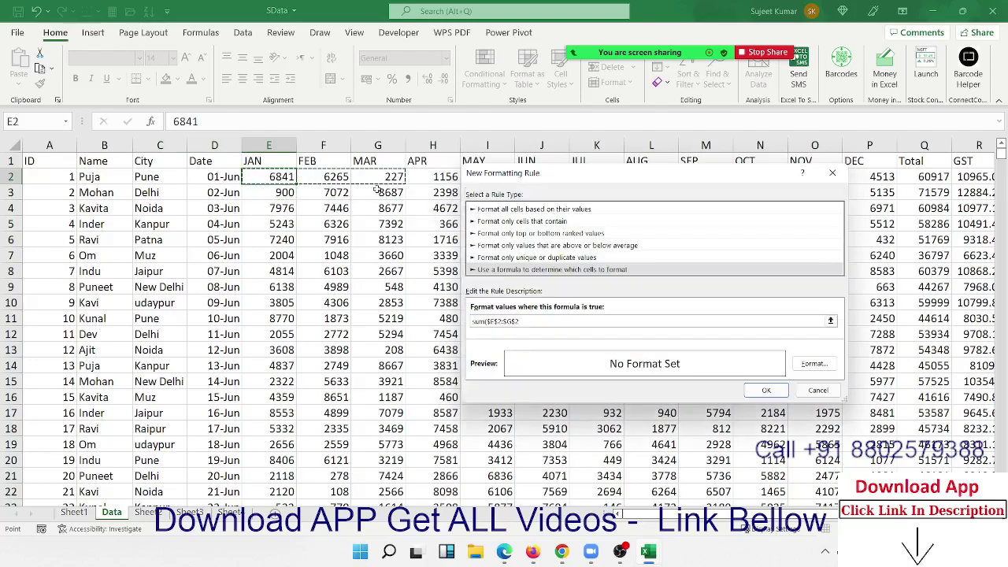
{"action": "type", "text": ")>10000"}
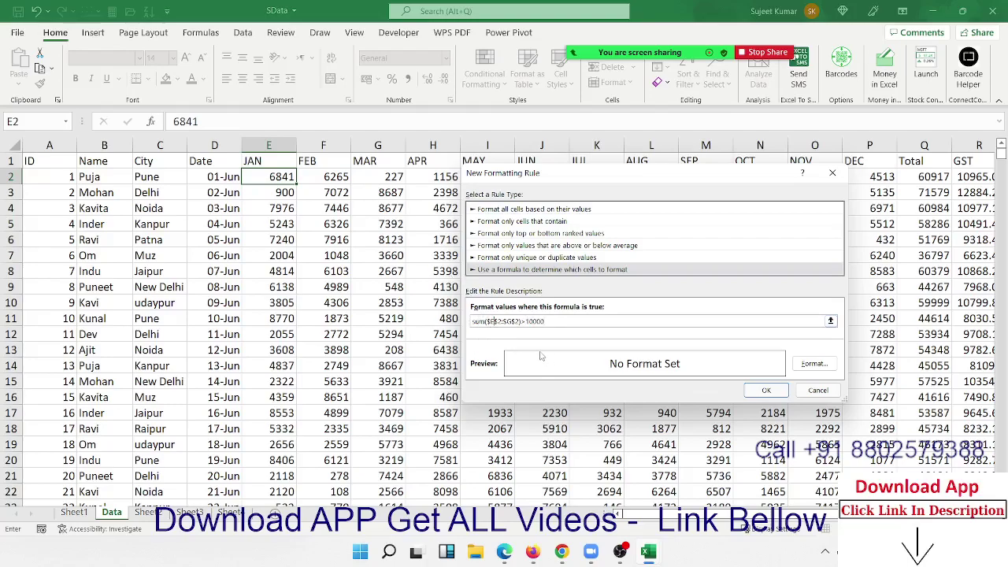
{"action": "key", "text": "BackSpace"}
{"action": "left_click", "coordinate": [510, 321]}
{"action": "key", "text": "BackSpace"}
Give the formula rule a light green fill and confirm the rule.
{"action": "left_click", "coordinate": [796, 363]}
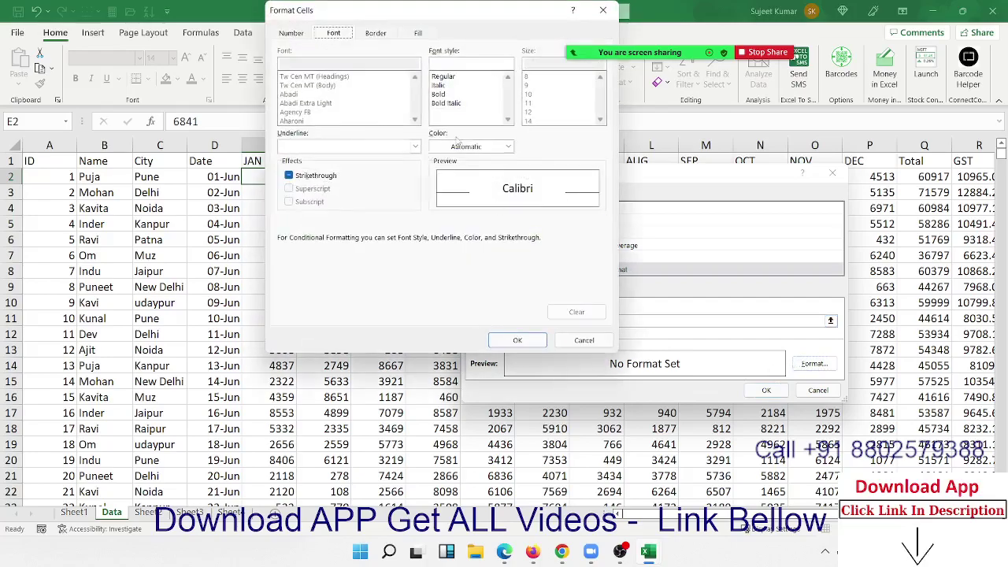
{"action": "left_click", "coordinate": [417, 33]}
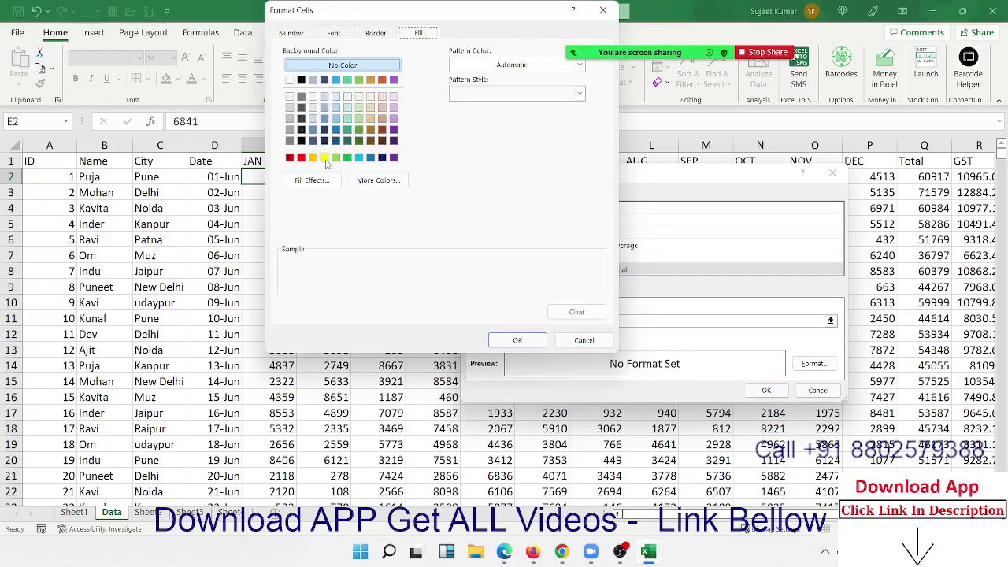
{"action": "left_click", "coordinate": [336, 158]}
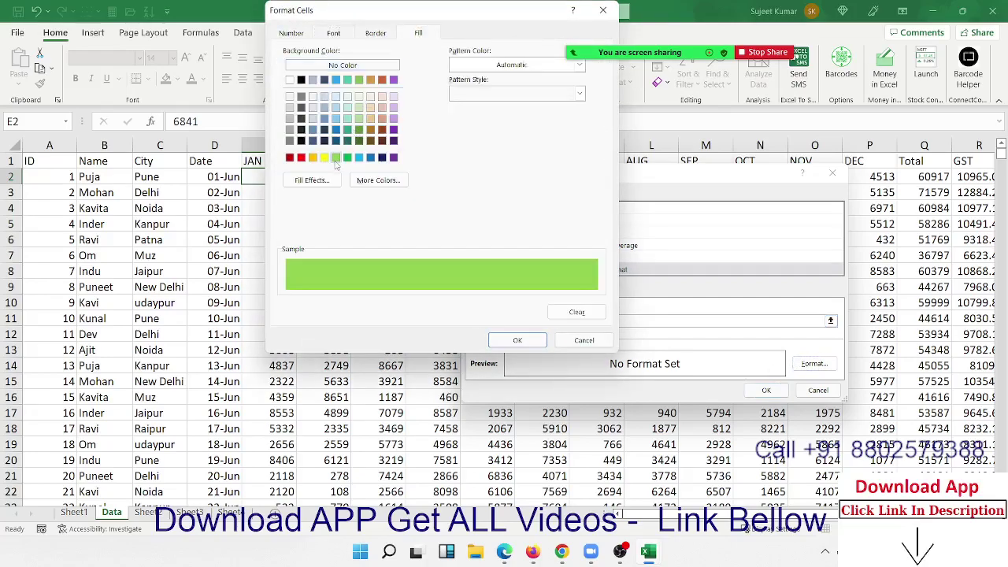
{"action": "left_click", "coordinate": [514, 341]}
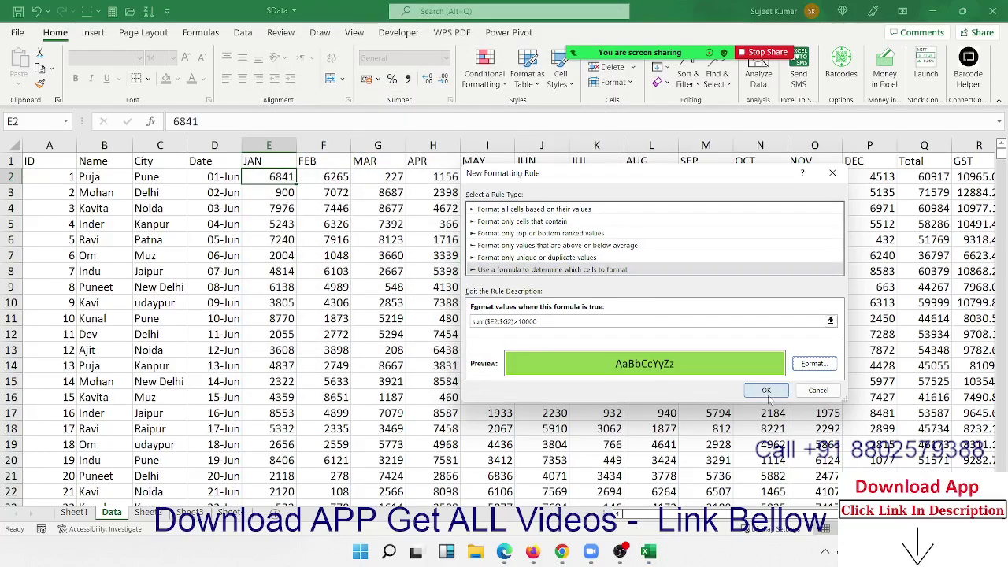
{"action": "left_click", "coordinate": [768, 396]}
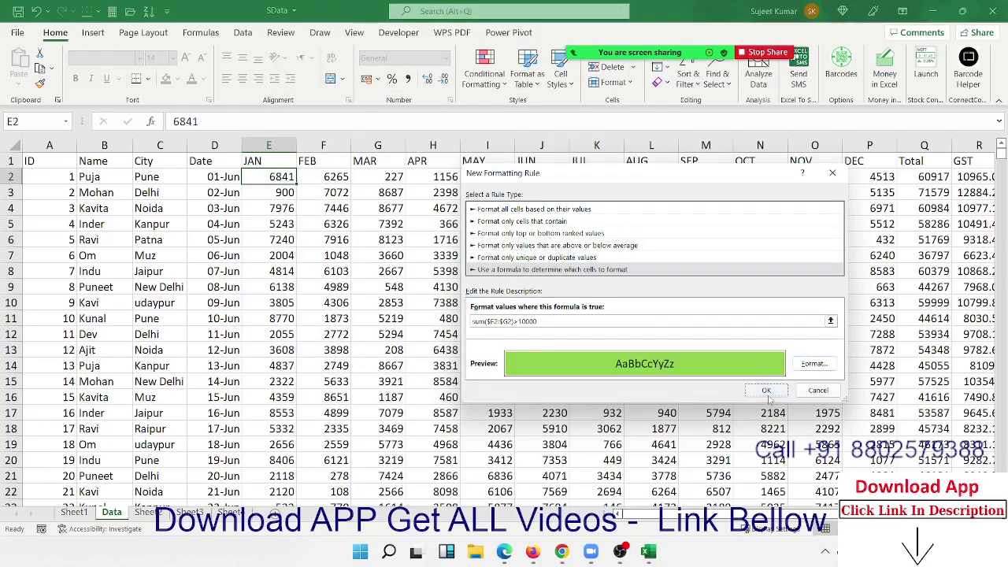
{"action": "left_click", "coordinate": [40, 83]}
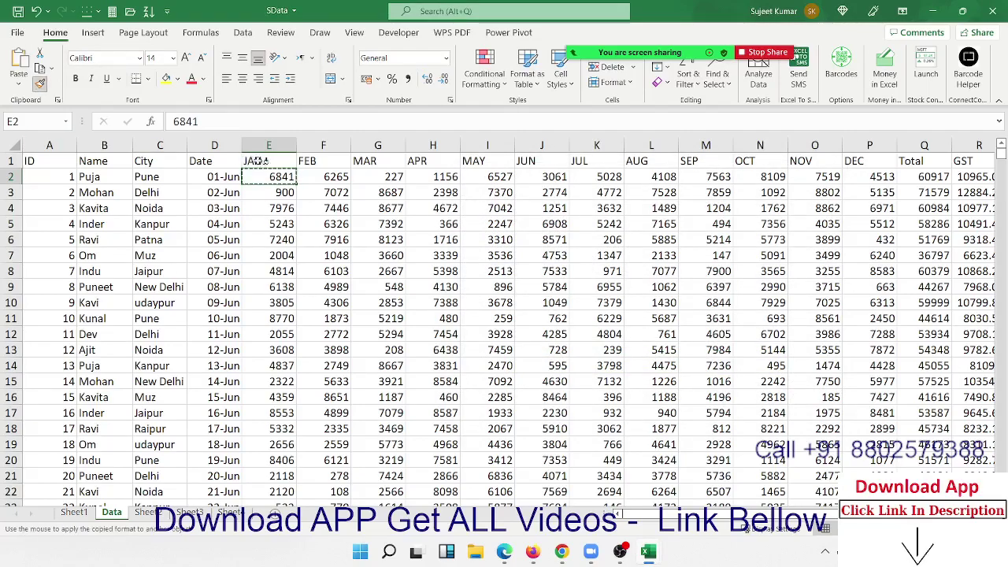
Paint E2's formatting onto E2:G2 and then down the JAN–MAR columns E to G.
{"action": "left_click_drag", "start_coordinate": [275, 176], "coordinate": [366, 178]}
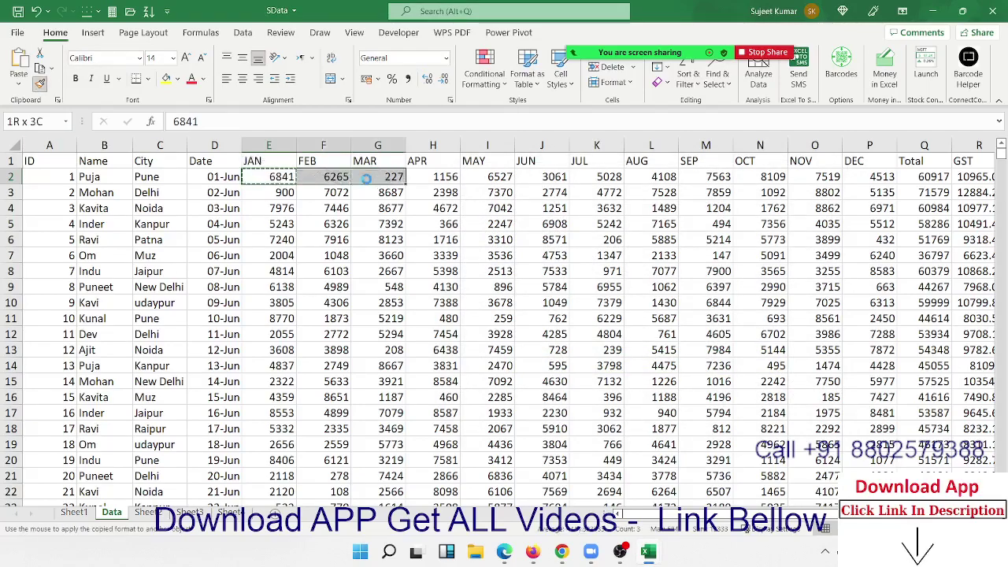
{"action": "left_click", "coordinate": [40, 83]}
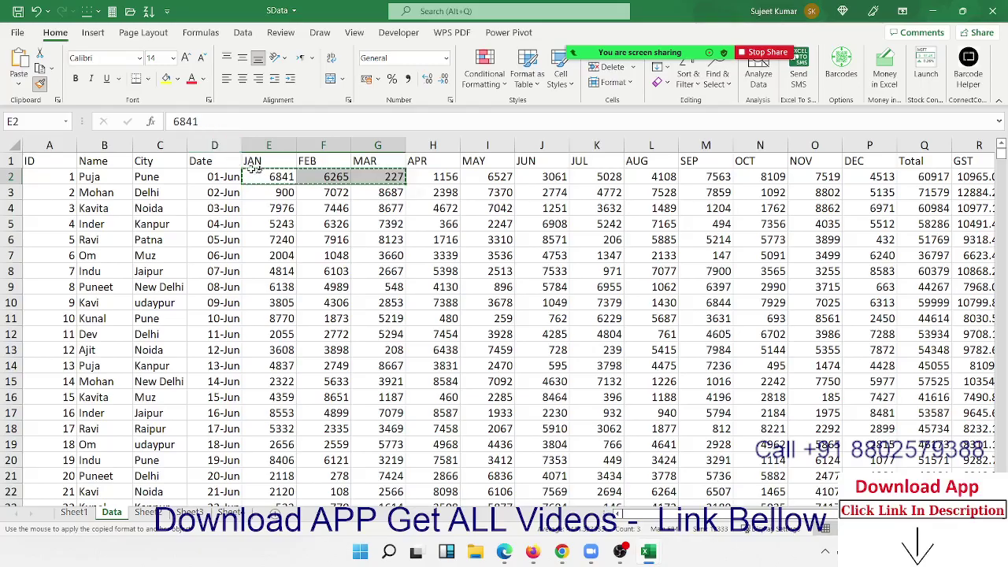
{"action": "mouse_move", "coordinate": [264, 175]}
{"action": "left_mouse_down"}
{"action": "mouse_move", "coordinate": [381, 295]}
{"action": "mouse_move", "coordinate": [372, 524]}
{"action": "left_mouse_up"}
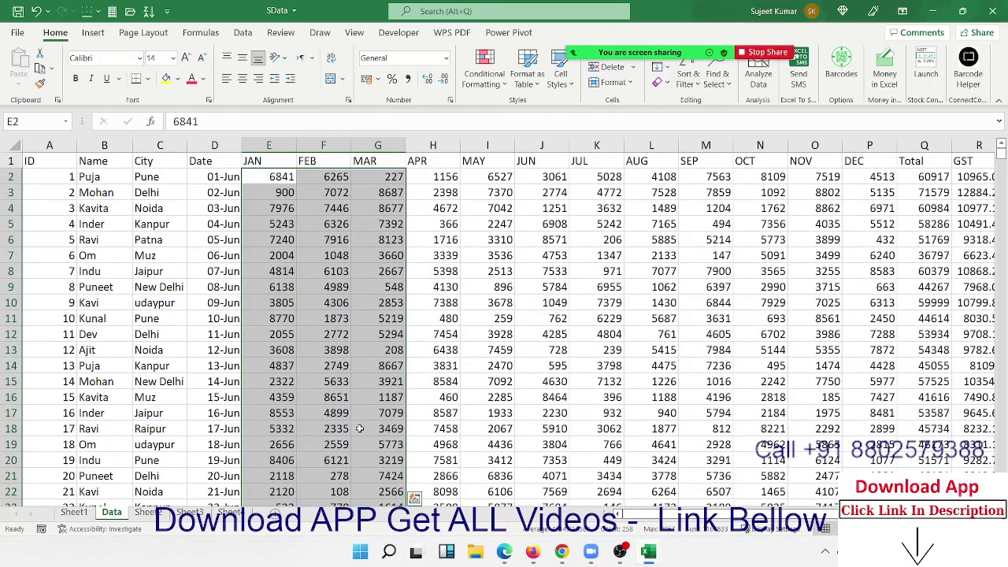
{"action": "left_click", "coordinate": [485, 72]}
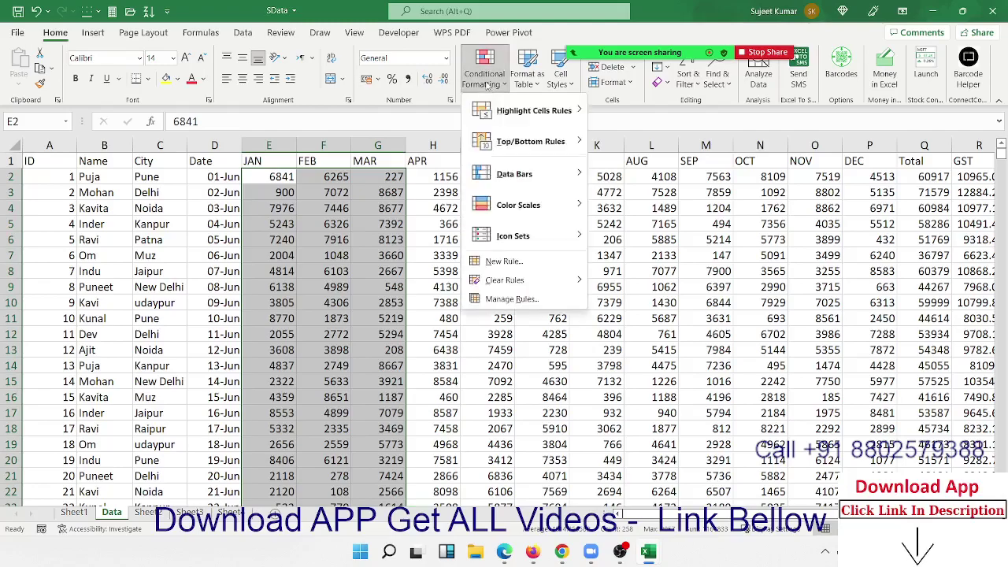
In Manage Rules, remove the quotes so the rule reads =SUM($E2:$G2)>10000, and apply it.
{"action": "left_click", "coordinate": [489, 306]}
{"action": "left_click", "coordinate": [540, 270]}
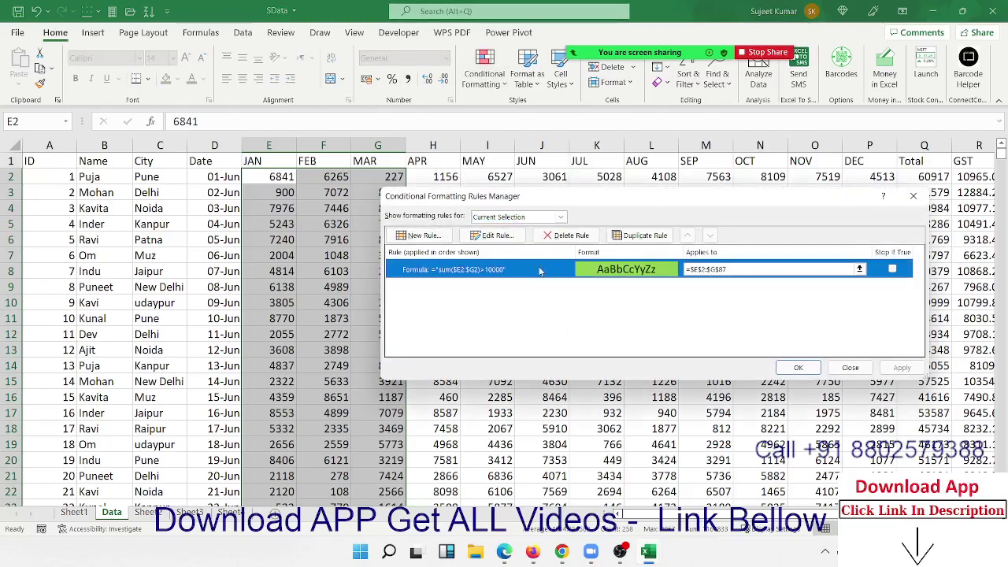
{"action": "double_click", "coordinate": [539, 270]}
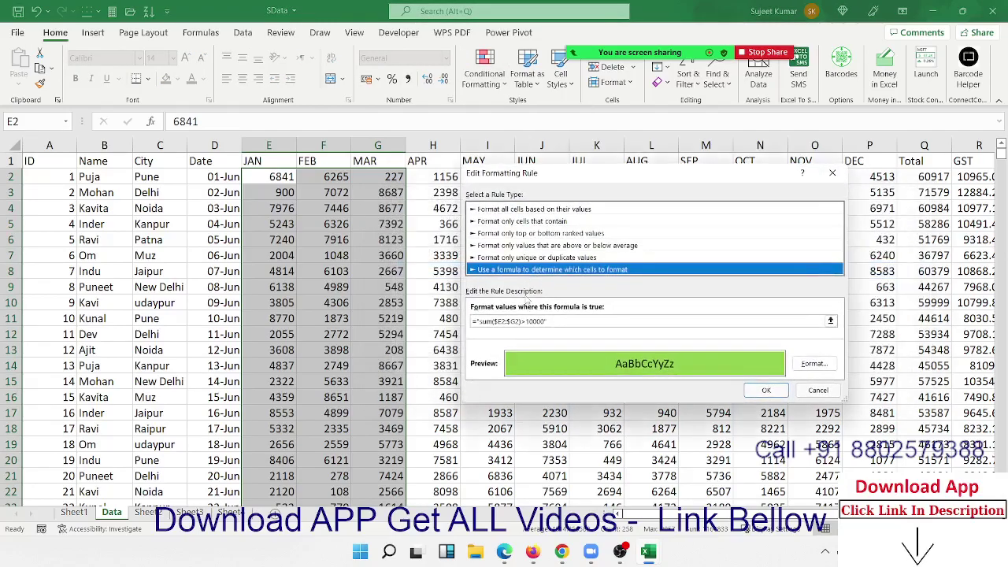
{"action": "left_click", "coordinate": [479, 321]}
{"action": "key", "text": "Delete"}
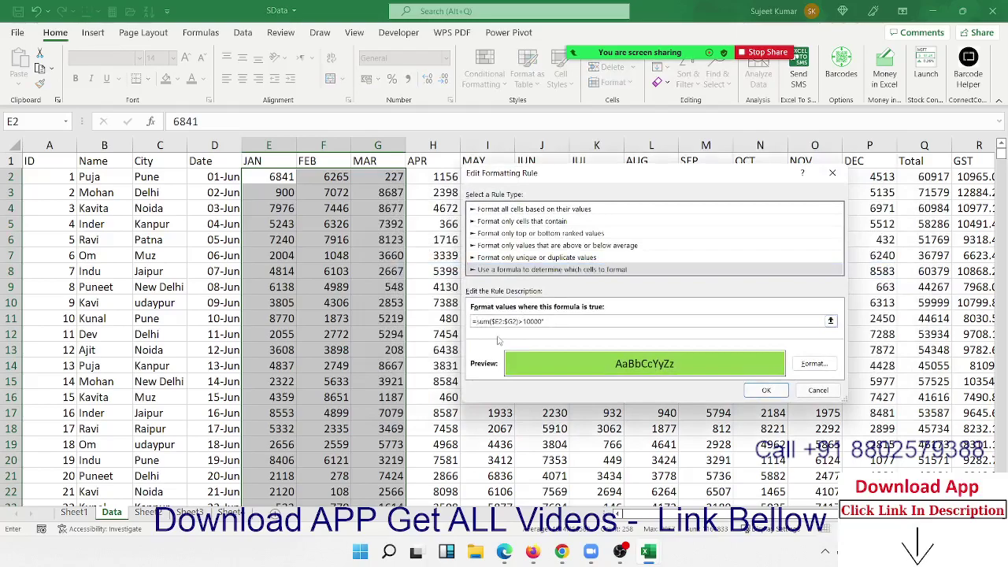
{"action": "left_click", "coordinate": [575, 322]}
{"action": "left_click", "coordinate": [774, 391]}
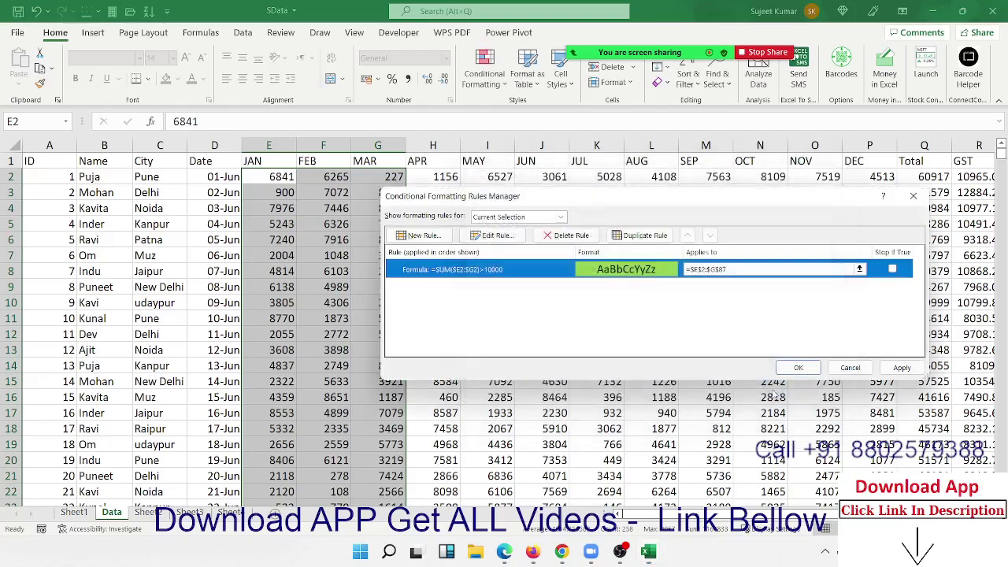
{"action": "left_click", "coordinate": [898, 370]}
Close the rules list, spot-check green and uncoloured cells in rows 8–19, then go to Sheet4.
{"action": "left_click", "coordinate": [798, 367]}
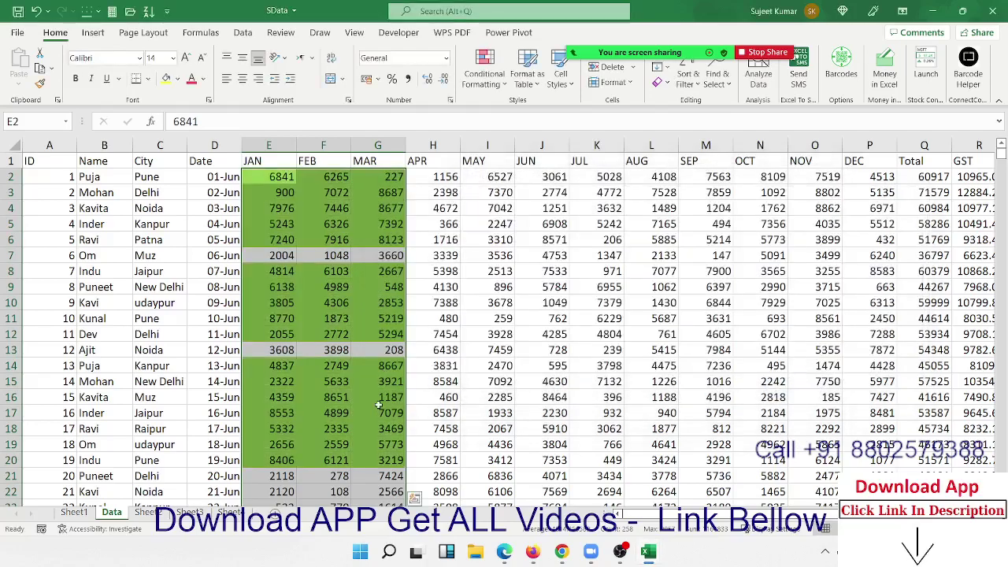
{"action": "left_click", "coordinate": [378, 406]}
{"action": "left_click", "coordinate": [378, 274]}
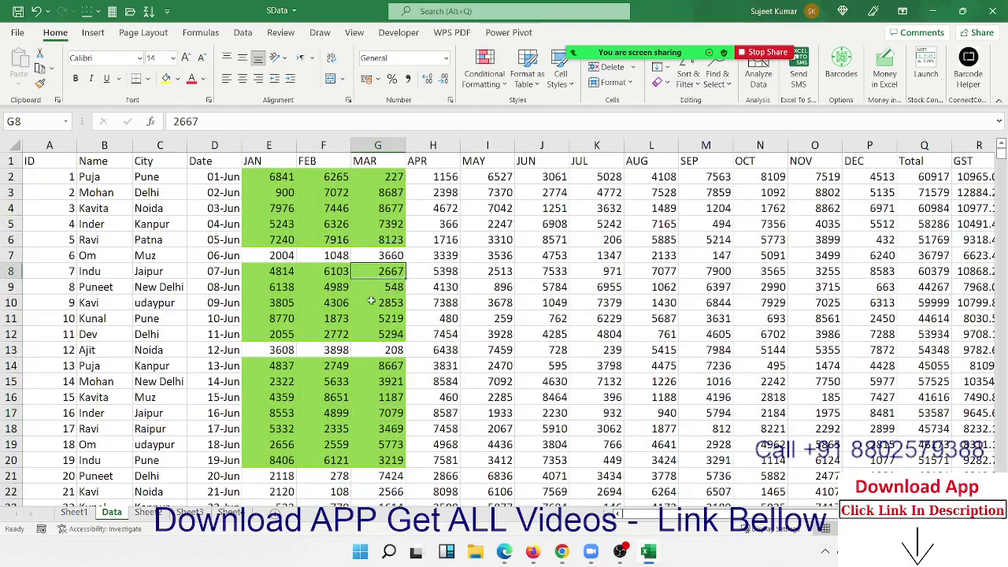
{"action": "left_click", "coordinate": [370, 318]}
{"action": "left_click", "coordinate": [370, 412]}
{"action": "left_click", "coordinate": [367, 444]}
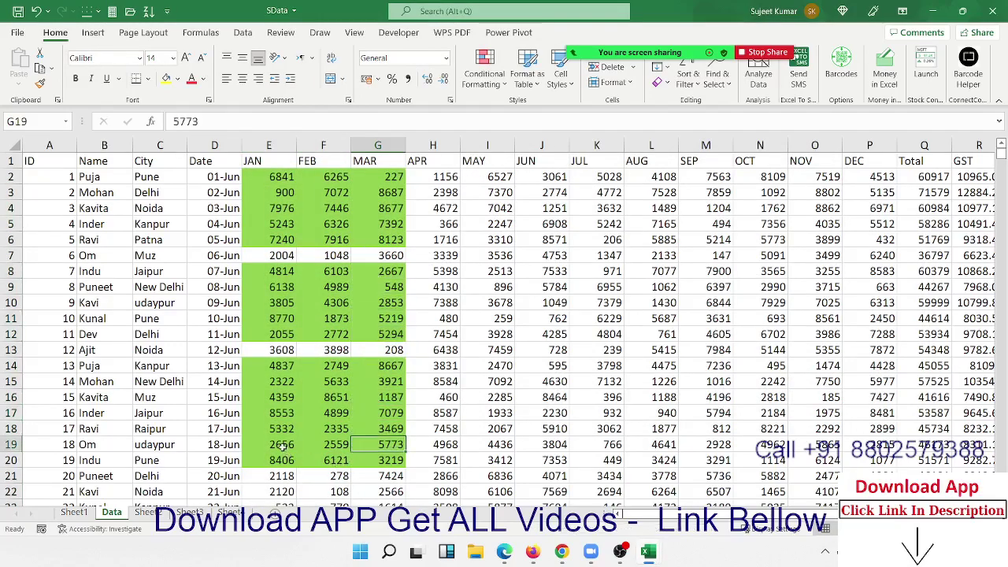
{"action": "left_click", "coordinate": [289, 321]}
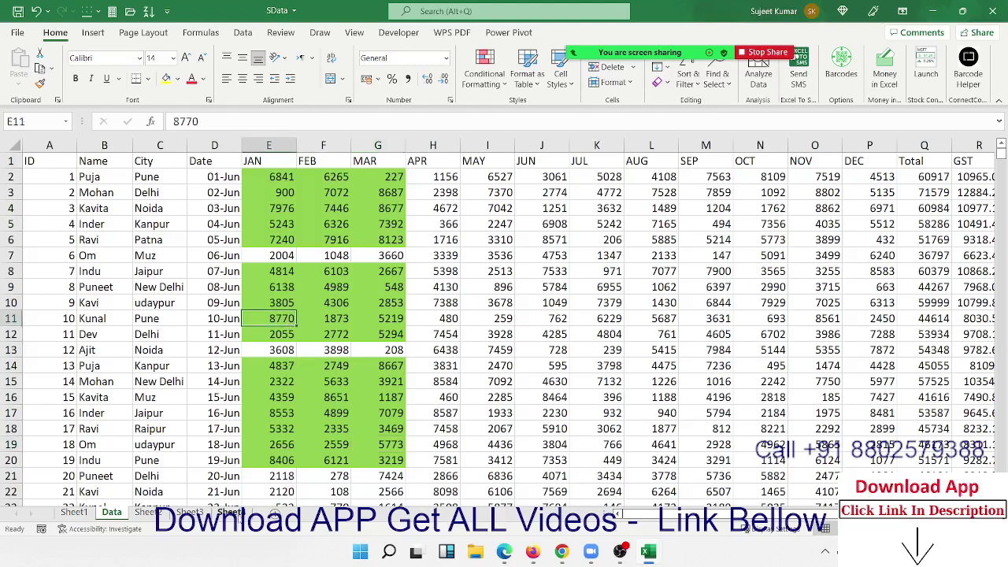
{"action": "left_click", "coordinate": [231, 512]}
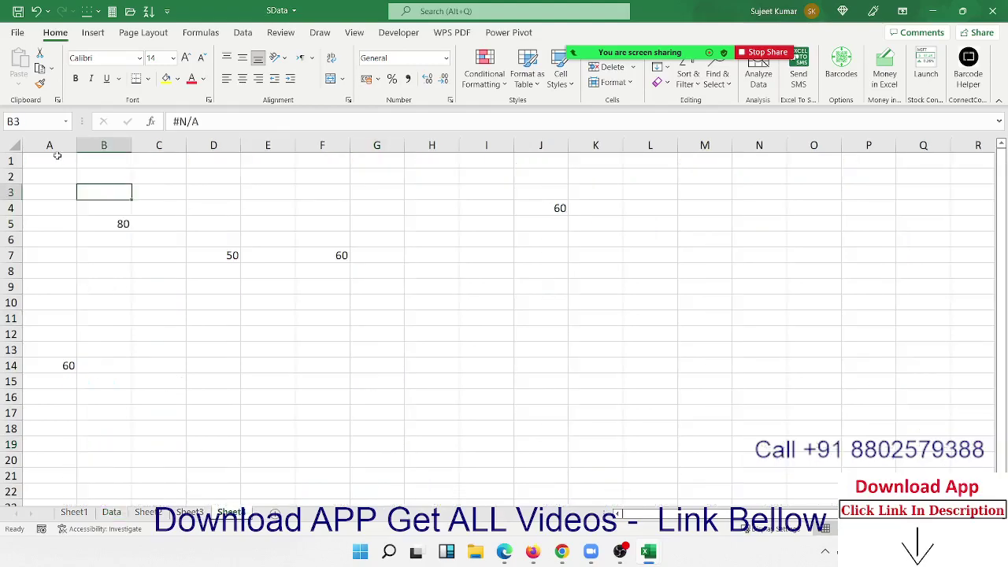
{"action": "left_click", "coordinate": [189, 512]}
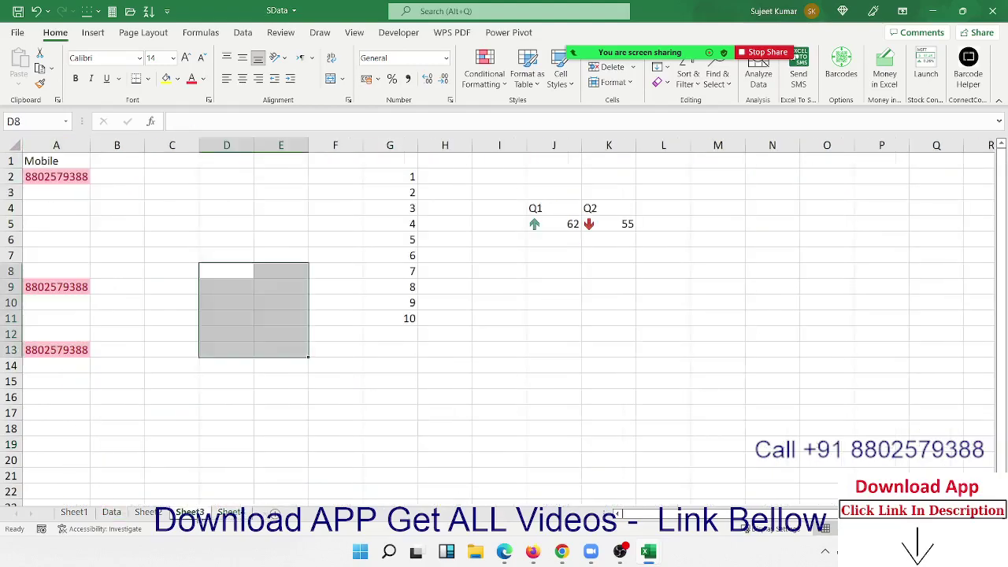
{"action": "left_click", "coordinate": [135, 269]}
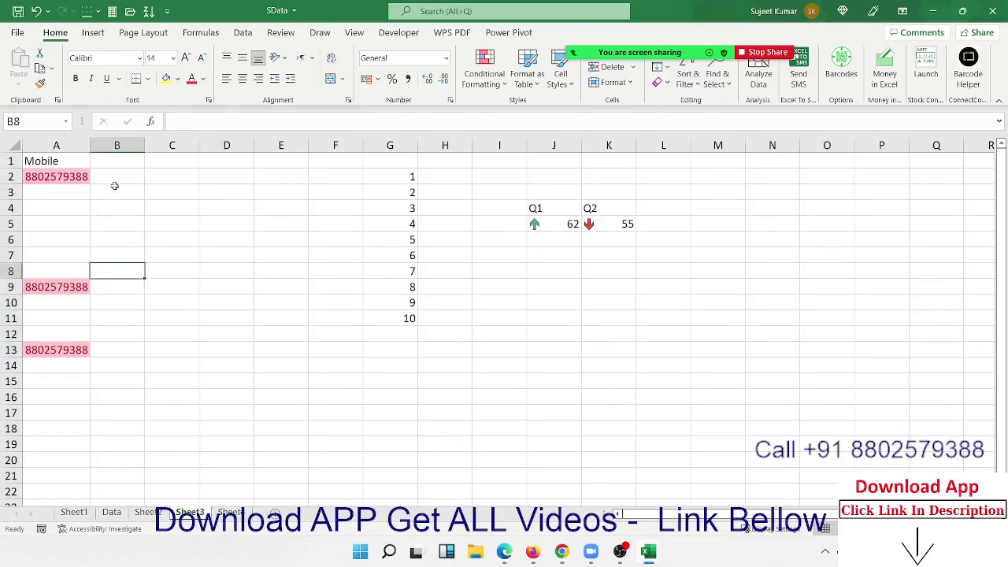
{"action": "left_click", "coordinate": [64, 178]}
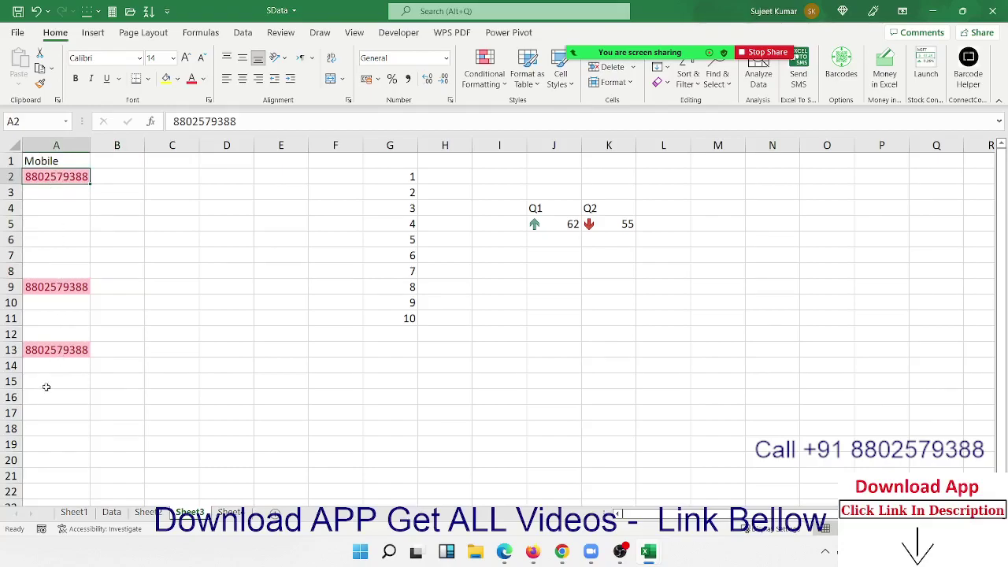
{"action": "left_click", "coordinate": [46, 383]}
{"action": "key", "text": "Down"}
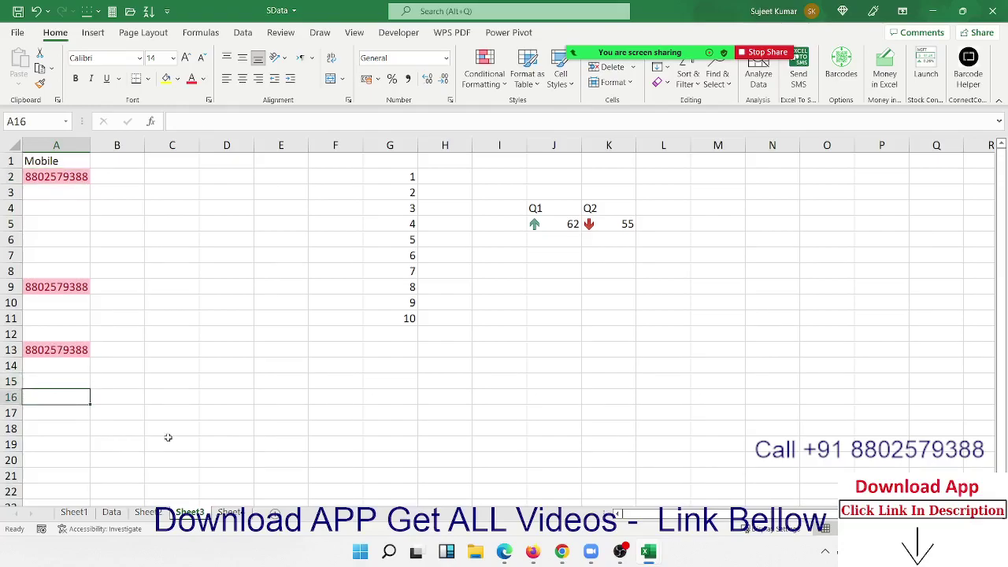
{"action": "type", "text": "88"}
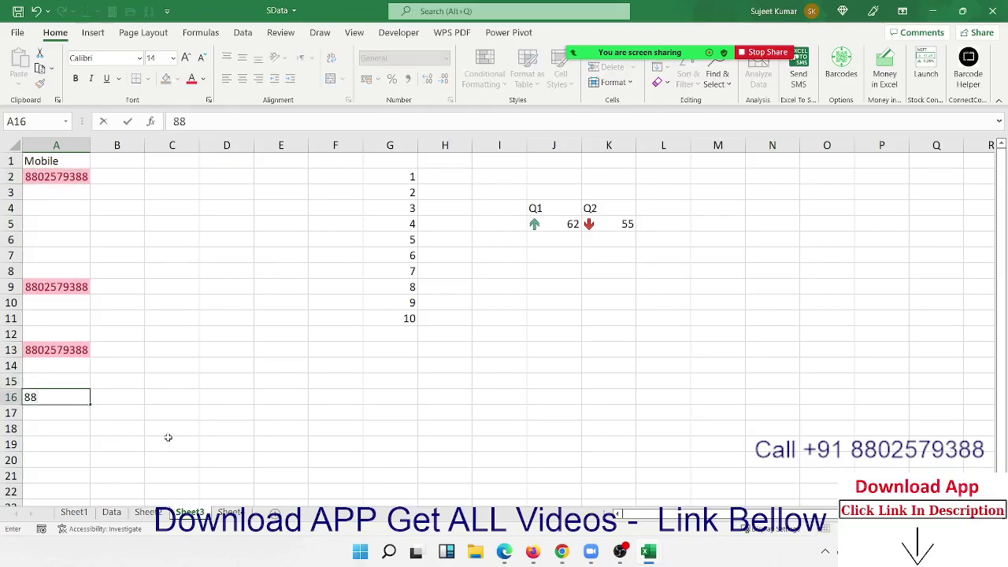
{"action": "key", "text": "Escape"}
{"action": "type", "text": "8"}
{"action": "type", "text": "00"}
{"action": "key", "text": "Escape"}
{"action": "left_click_drag", "start_coordinate": [42, 286], "coordinate": [45, 350]}
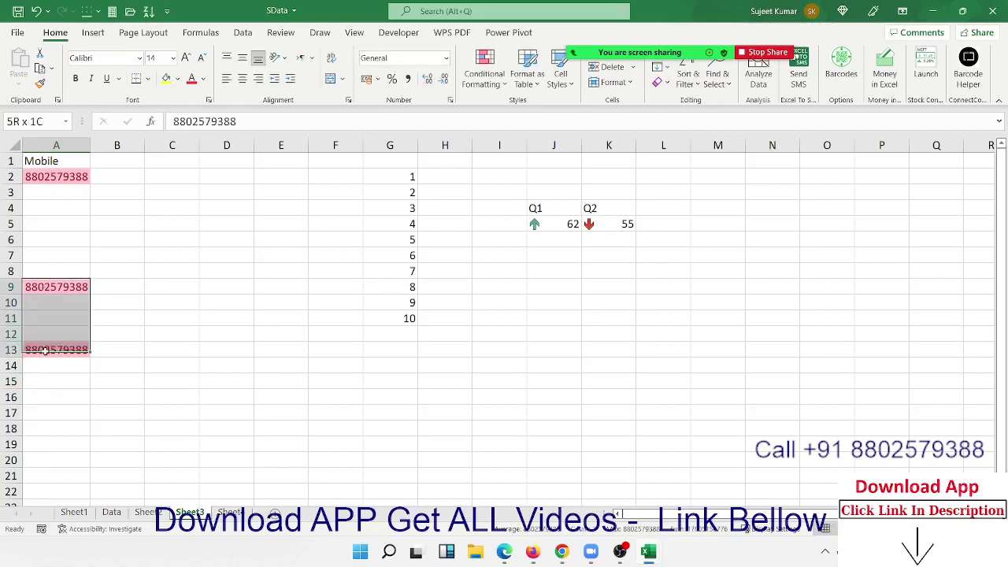
{"action": "left_click", "coordinate": [84, 176]}
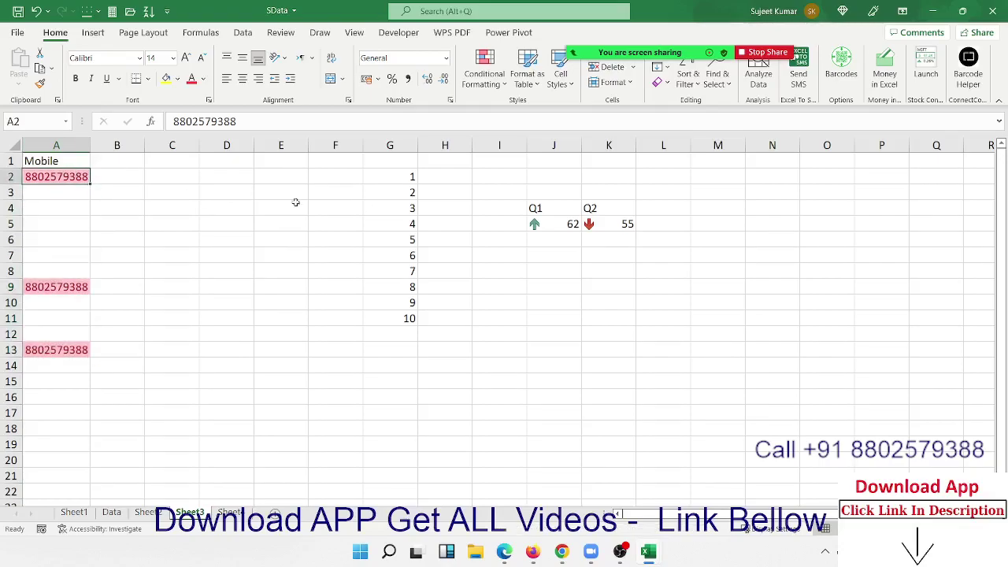
Enter 1 in cells E2, E4, E7, E10 and E13.
{"action": "left_click", "coordinate": [296, 177]}
{"action": "type", "text": "1"}
{"action": "key", "text": "Return"}
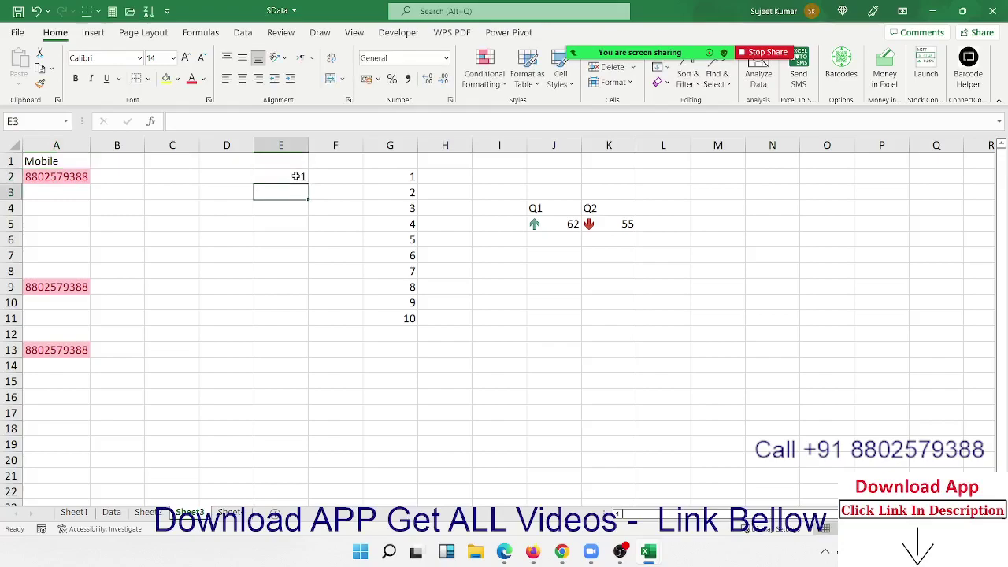
{"action": "key", "text": "Down"}
{"action": "type", "text": "1"}
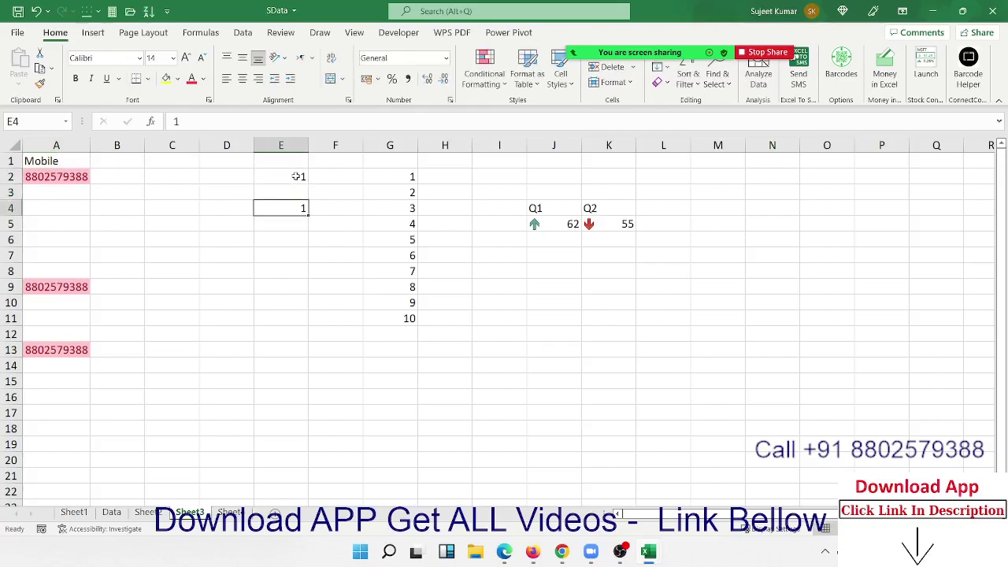
{"action": "key", "text": "Return"}
{"action": "key", "text": "Down"}
{"action": "key", "text": "Down"}
{"action": "type", "text": "1"}
{"action": "key", "text": "Return"}
{"action": "key", "text": "Down"}
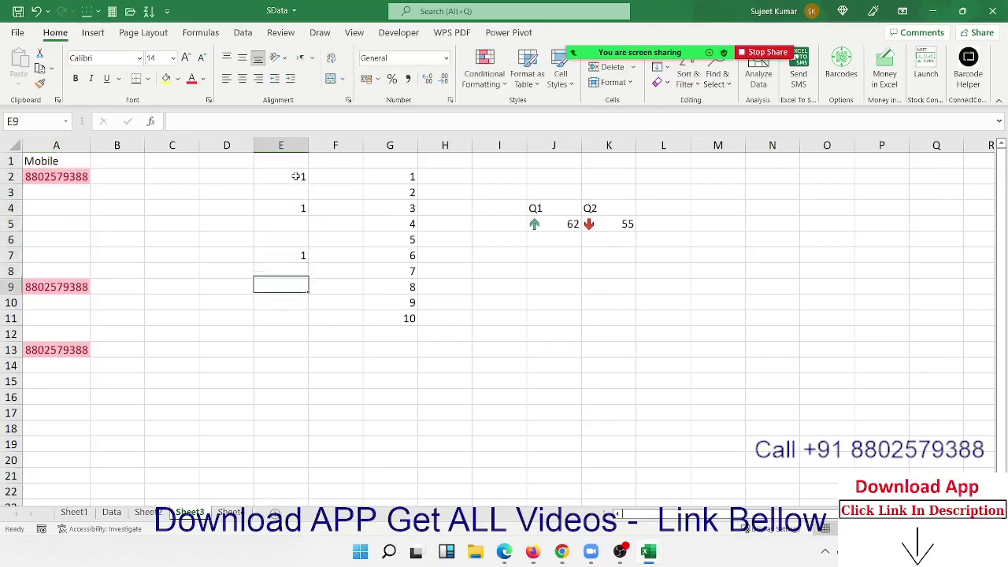
{"action": "key", "text": "Down"}
{"action": "type", "text": "1"}
{"action": "key", "text": "Return"}
{"action": "key", "text": "Down"}
{"action": "key", "text": "Down"}
{"action": "type", "text": "1"}
{"action": "key", "text": "Return"}
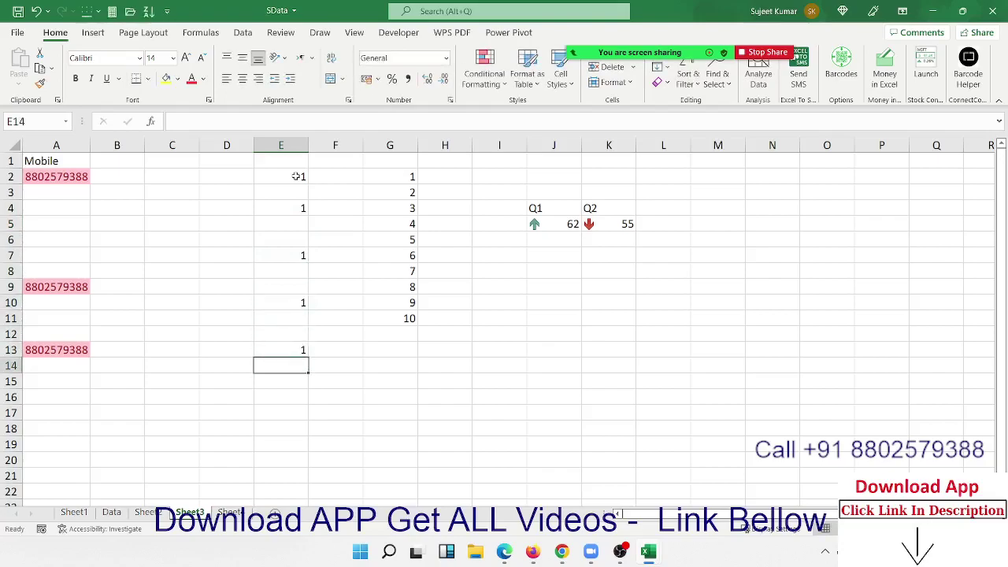
Select the repeated 1s in column E and fill them yellow.
{"action": "left_click", "coordinate": [296, 176]}
{"action": "left_click", "coordinate": [288, 196]}
{"action": "left_click", "coordinate": [289, 205]}
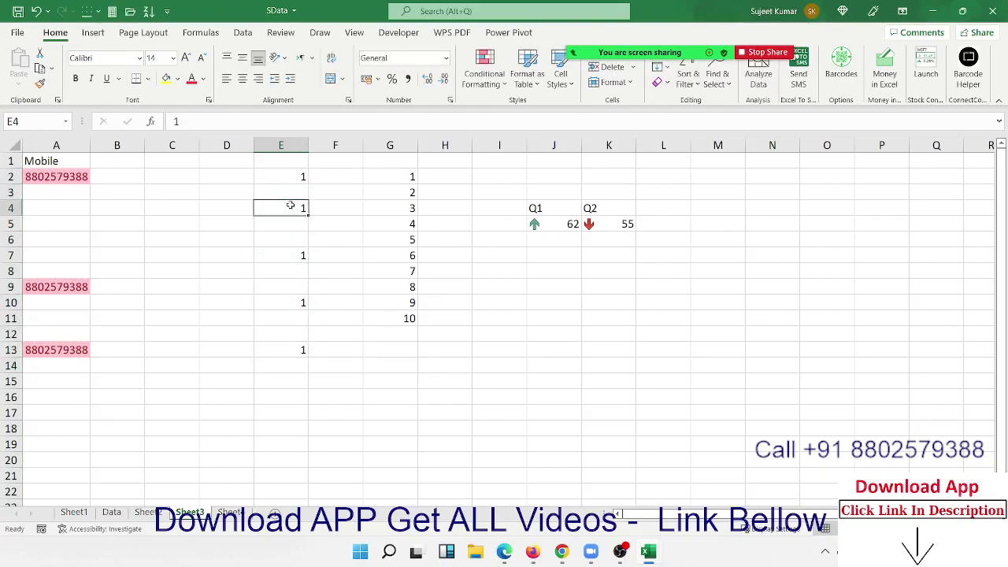
{"action": "left_click", "coordinate": [300, 256], "text": "ctrl"}
{"action": "left_click", "coordinate": [289, 299], "text": "ctrl"}
{"action": "left_click", "coordinate": [285, 345], "text": "ctrl"}
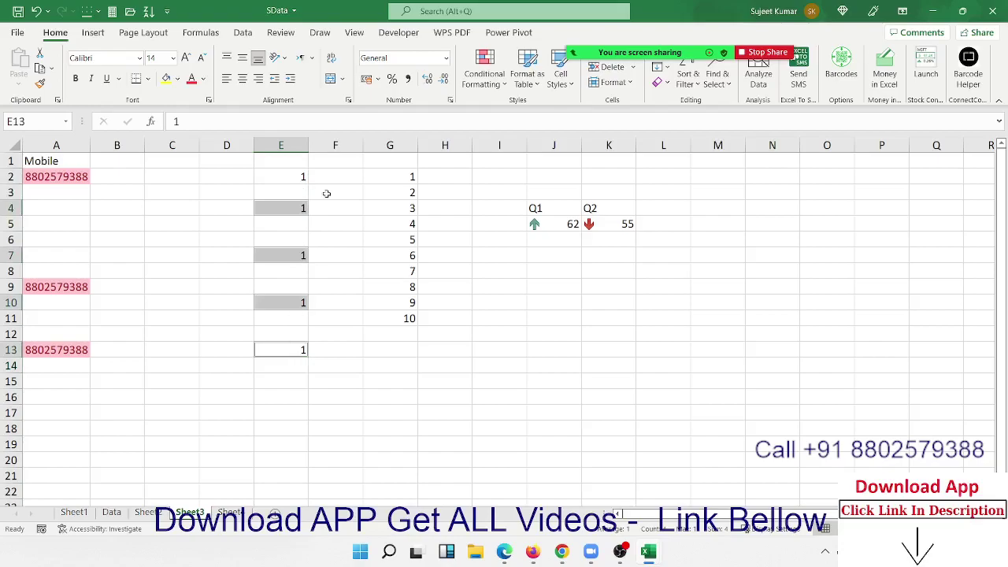
{"action": "left_click", "coordinate": [166, 79]}
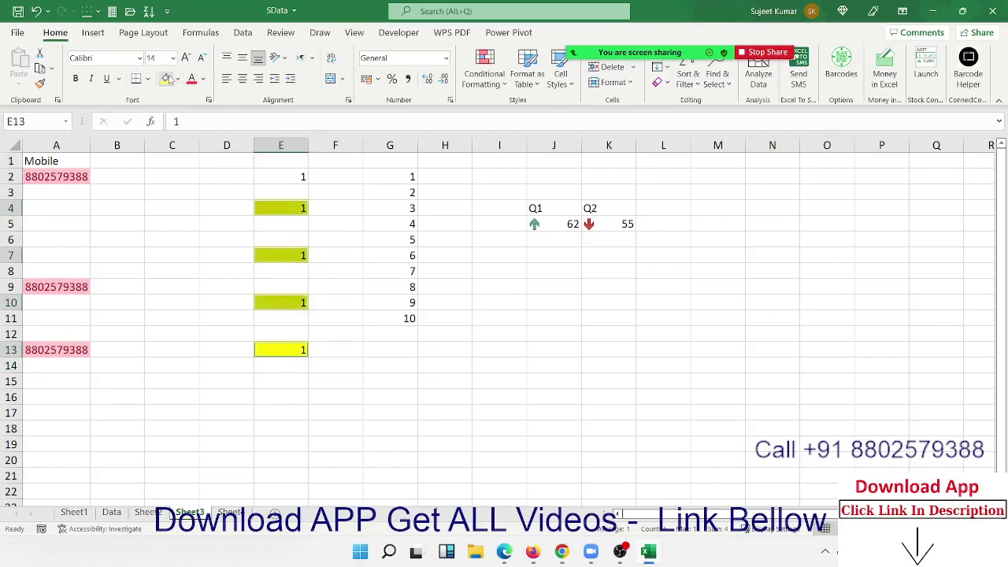
Enter 2 in cells E5, E8 and E11.
{"action": "left_click", "coordinate": [299, 226]}
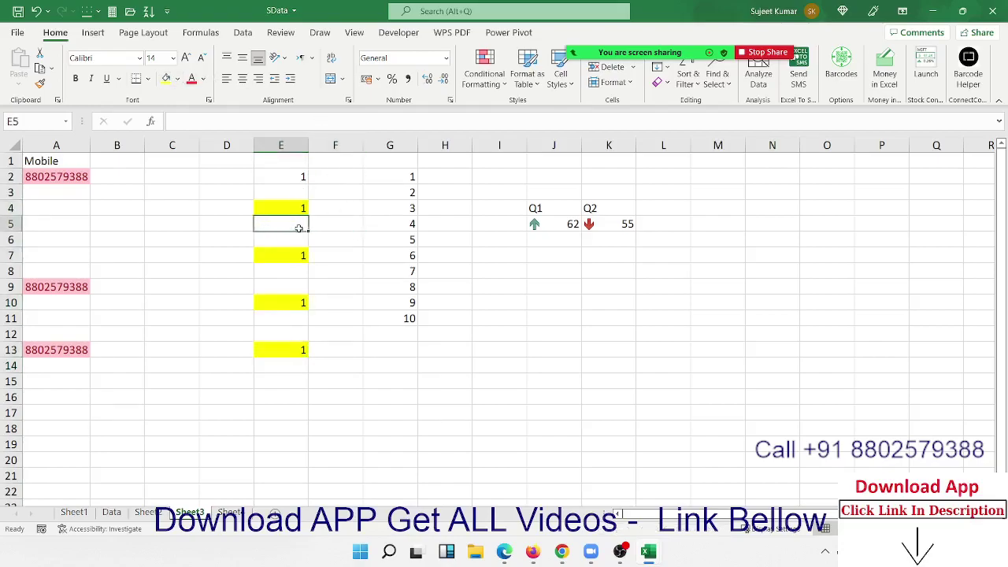
{"action": "type", "text": "2"}
{"action": "key", "text": "Down"}
{"action": "key", "text": "Down"}
{"action": "key", "text": "Down"}
{"action": "type", "text": "1"}
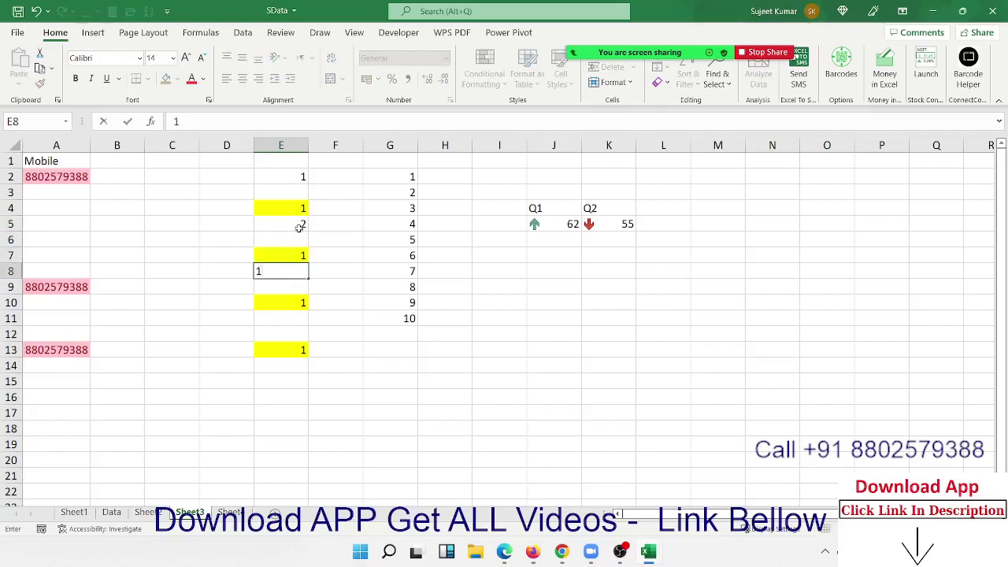
{"action": "key", "text": "BackSpace"}
{"action": "type", "text": "2"}
{"action": "key", "text": "Down"}
{"action": "key", "text": "Down"}
{"action": "key", "text": "Down"}
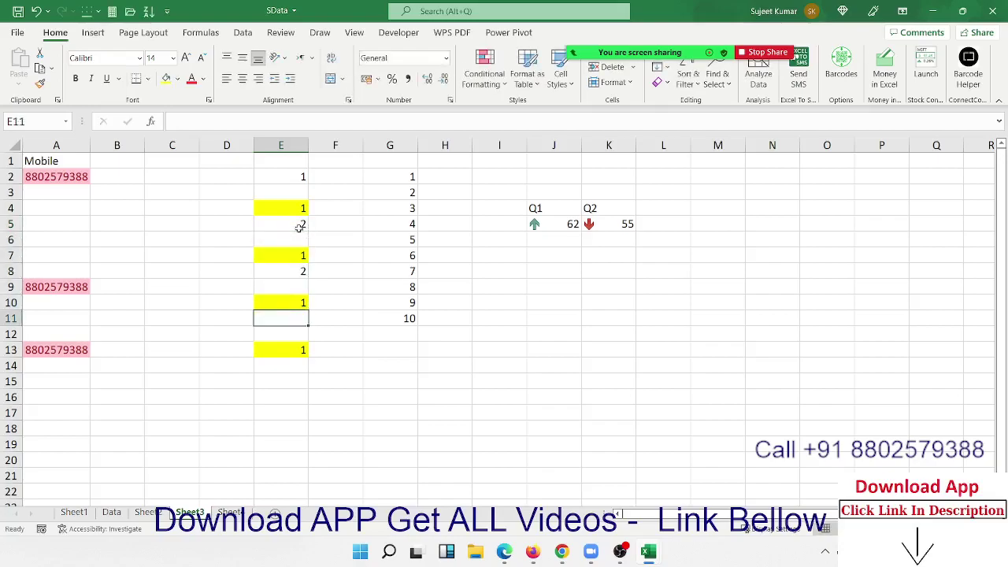
{"action": "type", "text": "2"}
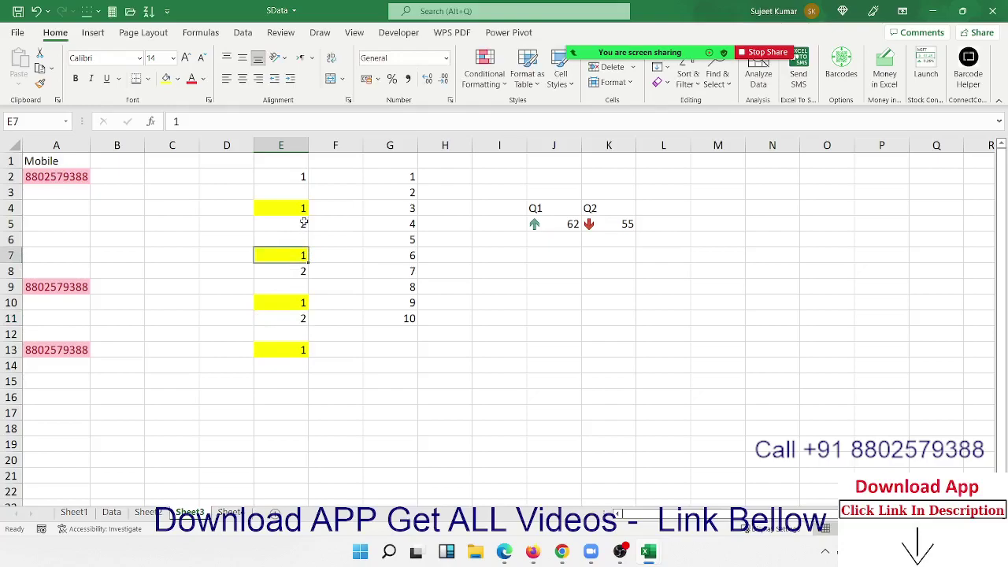
Fill the 2s in E5, E8 and E11 yellow, then select all of column E.
{"action": "left_click", "coordinate": [303, 223]}
{"action": "left_click", "coordinate": [303, 275]}
{"action": "left_click", "coordinate": [303, 317], "text": "ctrl"}
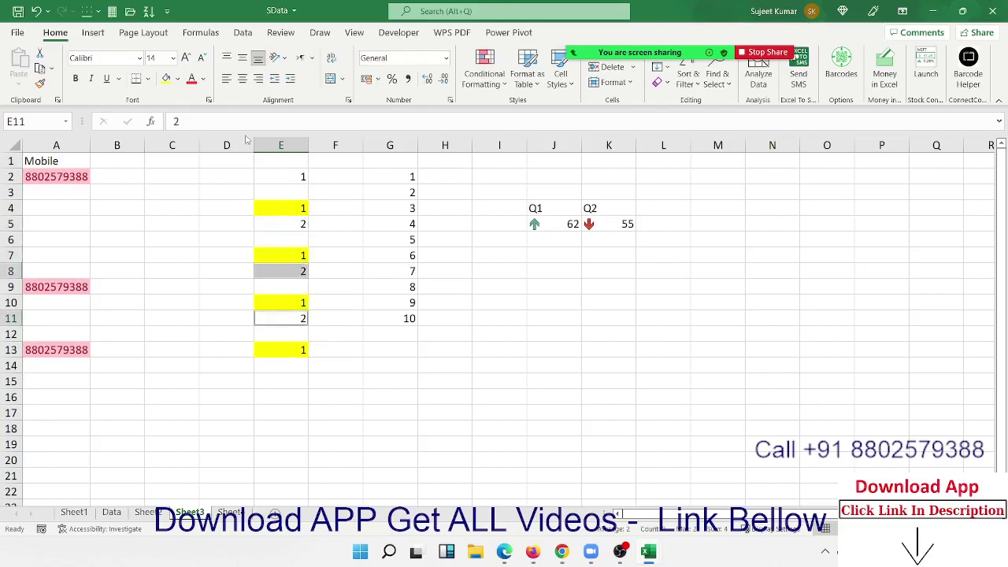
{"action": "left_click", "coordinate": [166, 79]}
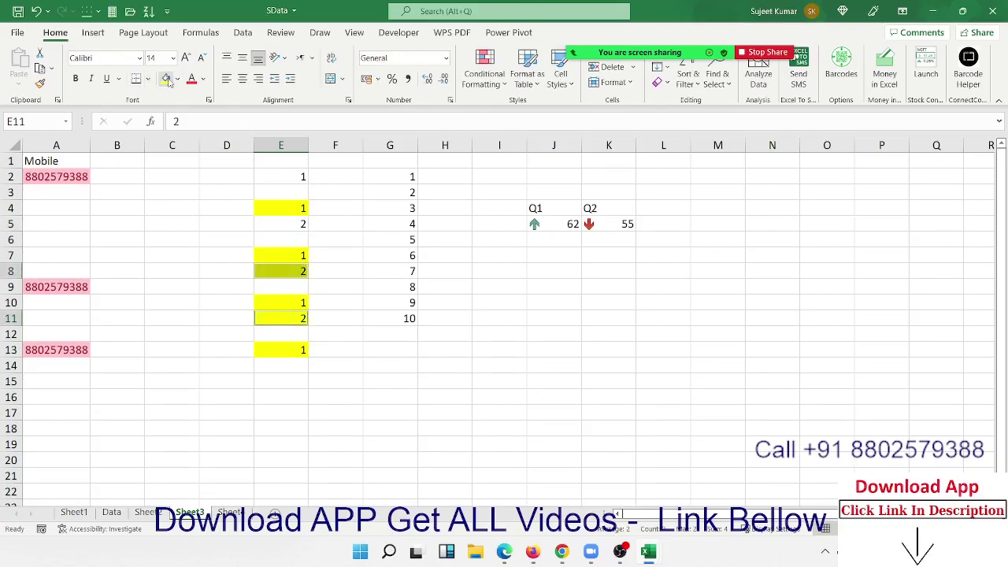
{"action": "left_click", "coordinate": [323, 328]}
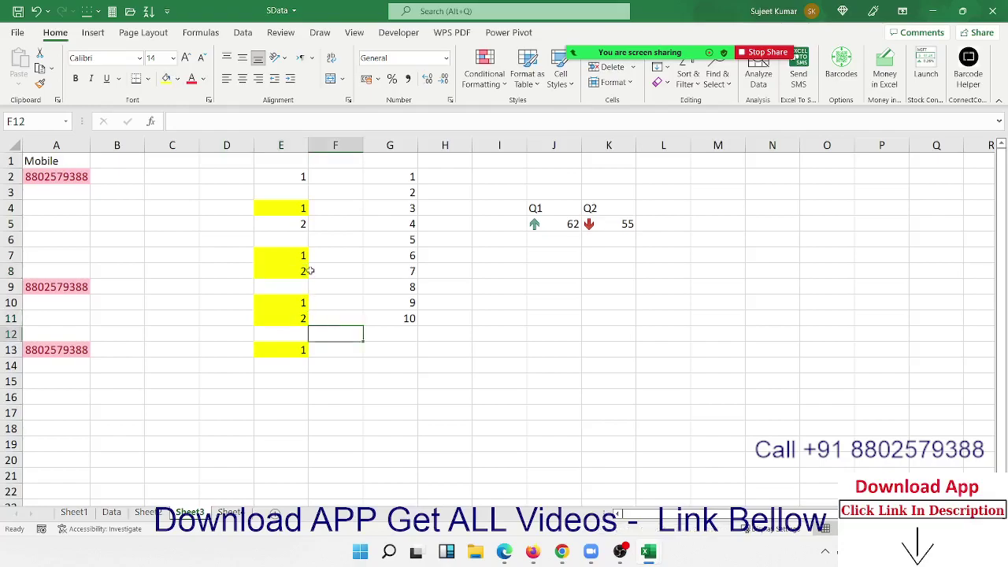
{"action": "left_click", "coordinate": [272, 143]}
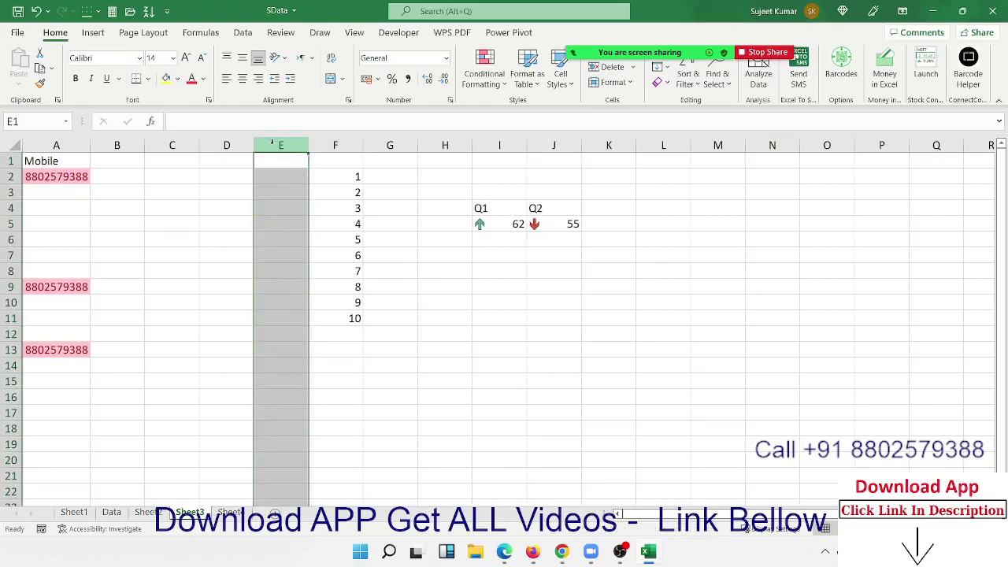
Delete the scratch column E and return to cell B2.
{"action": "key", "text": "ctrl+minus"}
{"action": "key", "text": "ctrl+Home"}
{"action": "key", "text": "Right"}
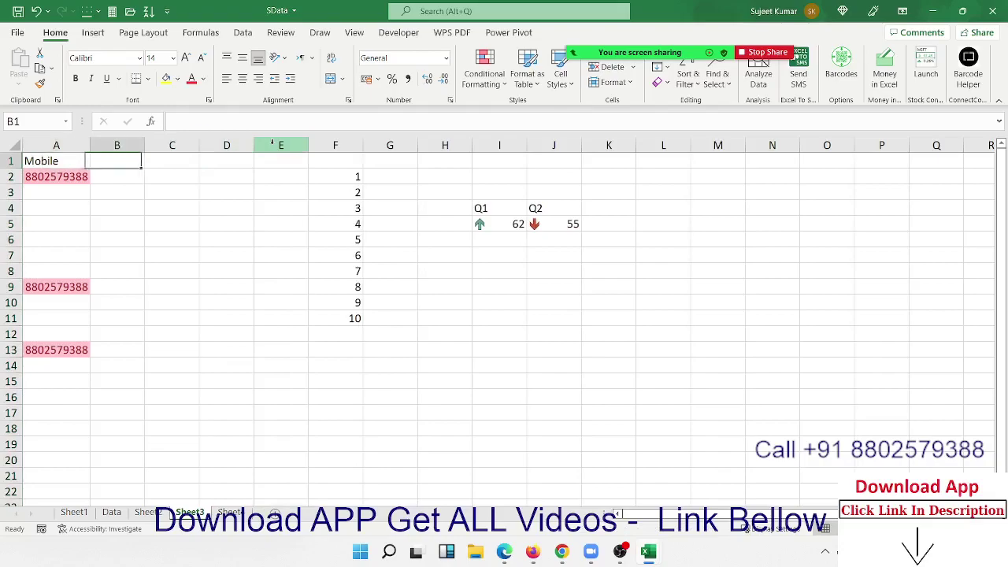
{"action": "left_click", "coordinate": [489, 73]}
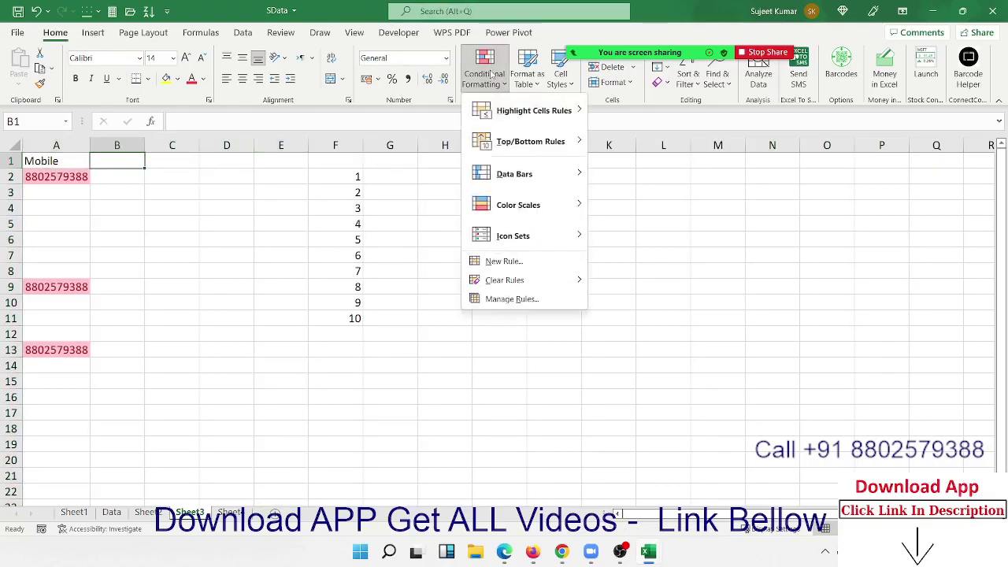
{"action": "left_click", "coordinate": [134, 179]}
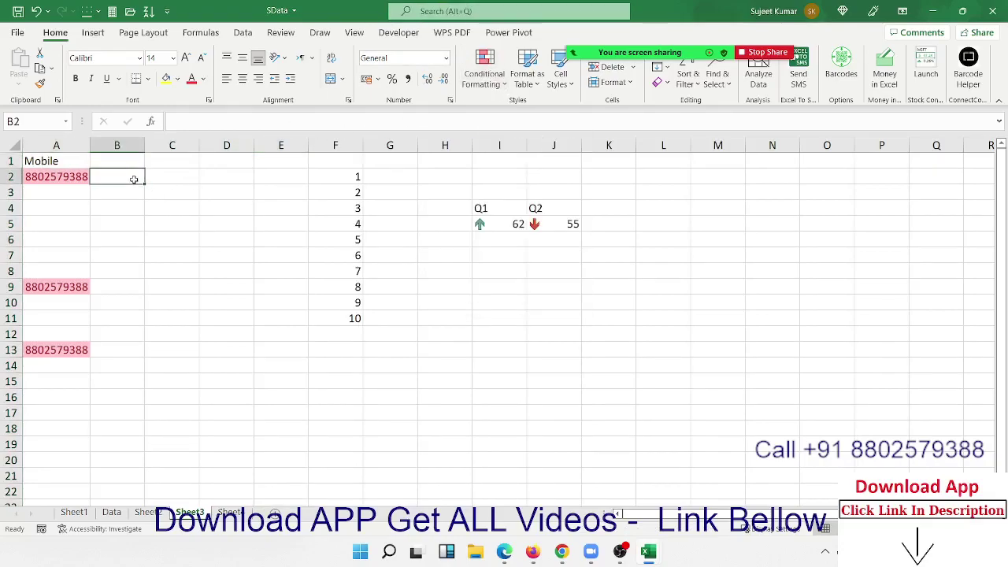
Enter a COUNTIF formula in B2 using all of column A as the range.
{"action": "type", "text": "=cou"}
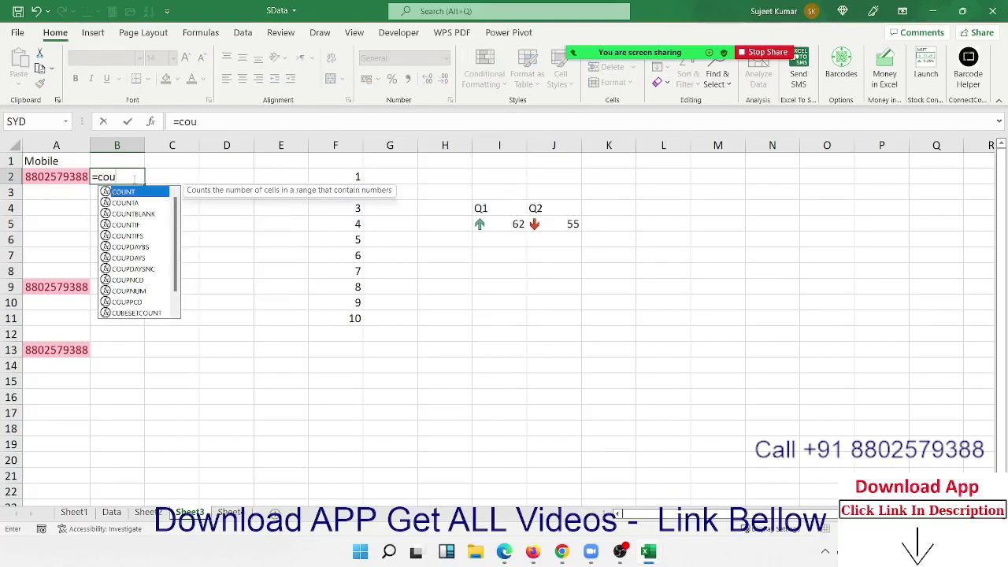
{"action": "key", "text": "Down"}
{"action": "key", "text": "Down"}
{"action": "key", "text": "Down"}
{"action": "key", "text": "Tab"}
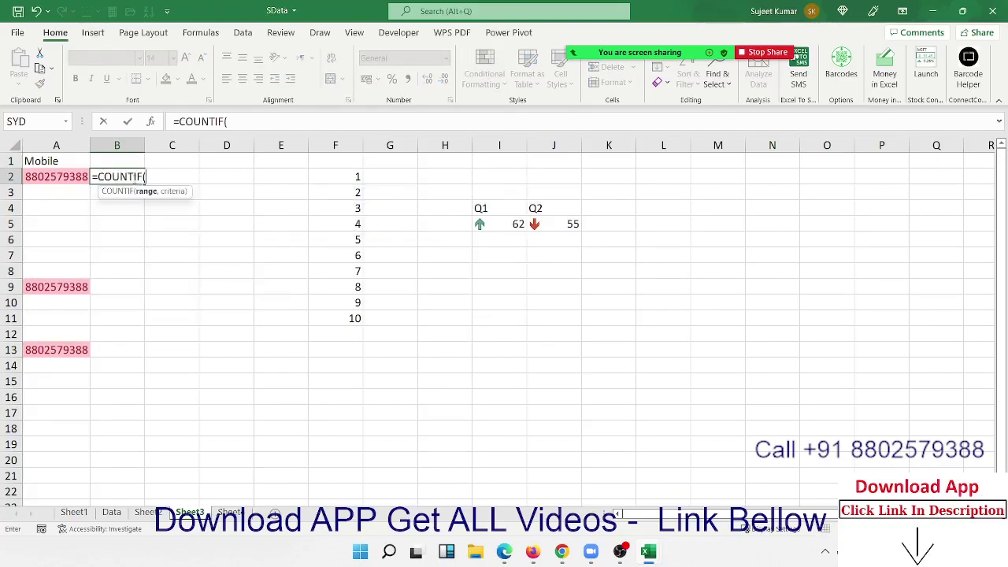
{"action": "key", "text": "Left"}
{"action": "key", "text": "ctrl+space"}
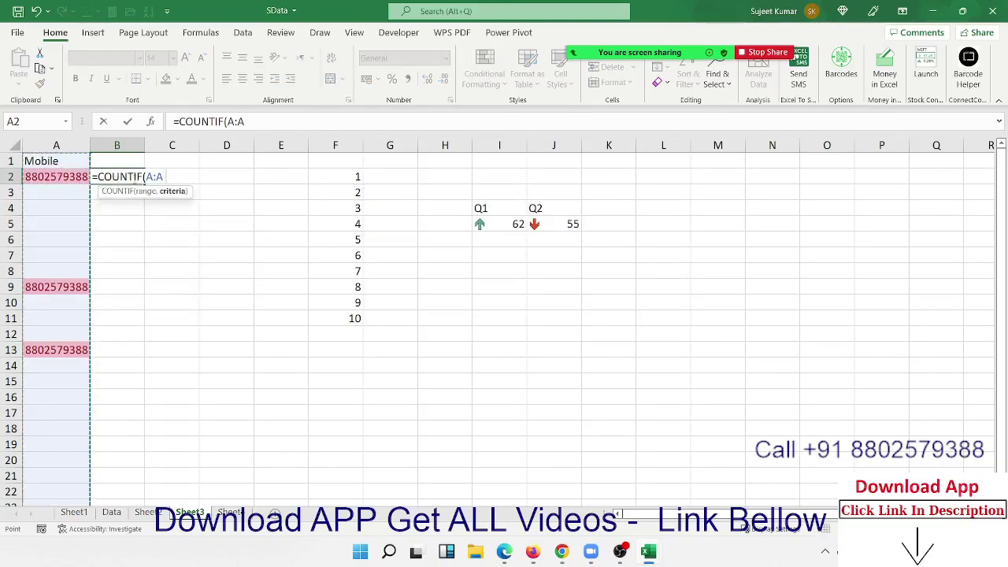
{"action": "type", "text": ","}
{"action": "key", "text": "Left"}
{"action": "type", "text": ")"}
{"action": "key", "text": "Return"}
Copy B2's COUNTIF formula down to B9, then move back up column B.
{"action": "left_click", "coordinate": [135, 178]}
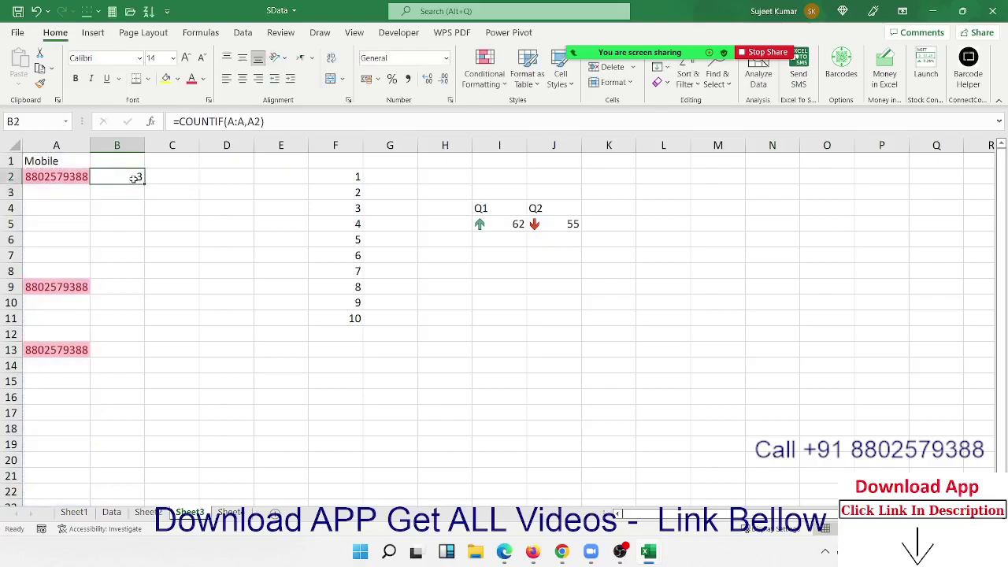
{"action": "key", "text": "ctrl+c"}
{"action": "key", "text": "Down"}
{"action": "key", "text": "Down"}
{"action": "key", "text": "Down"}
{"action": "key", "text": "Down"}
{"action": "key", "text": "Down"}
{"action": "key", "text": "Down"}
{"action": "key", "text": "Down"}
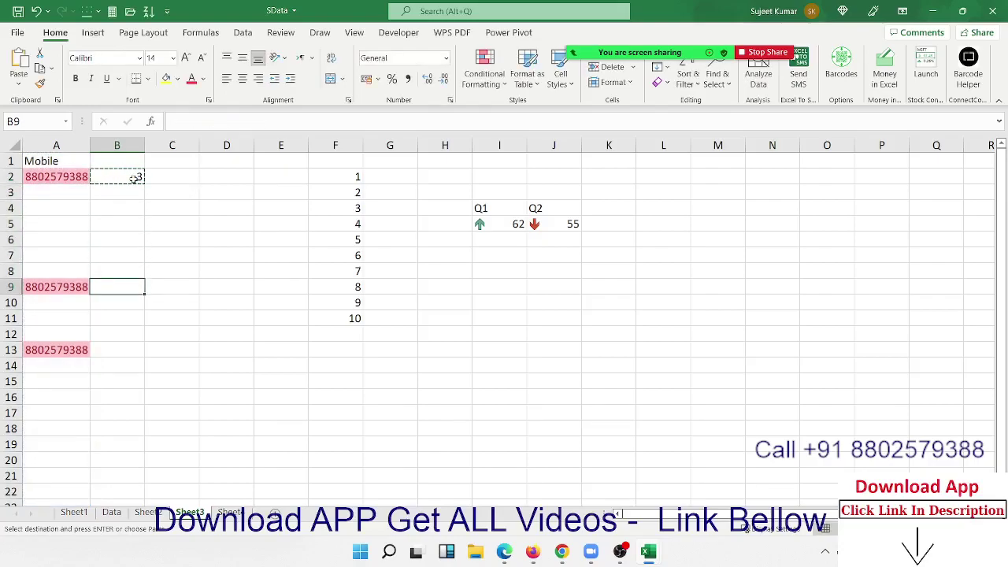
{"action": "key", "text": "Return"}
{"action": "key", "text": "Down"}
{"action": "key", "text": "Down"}
{"action": "key", "text": "Down"}
{"action": "key", "text": "Down"}
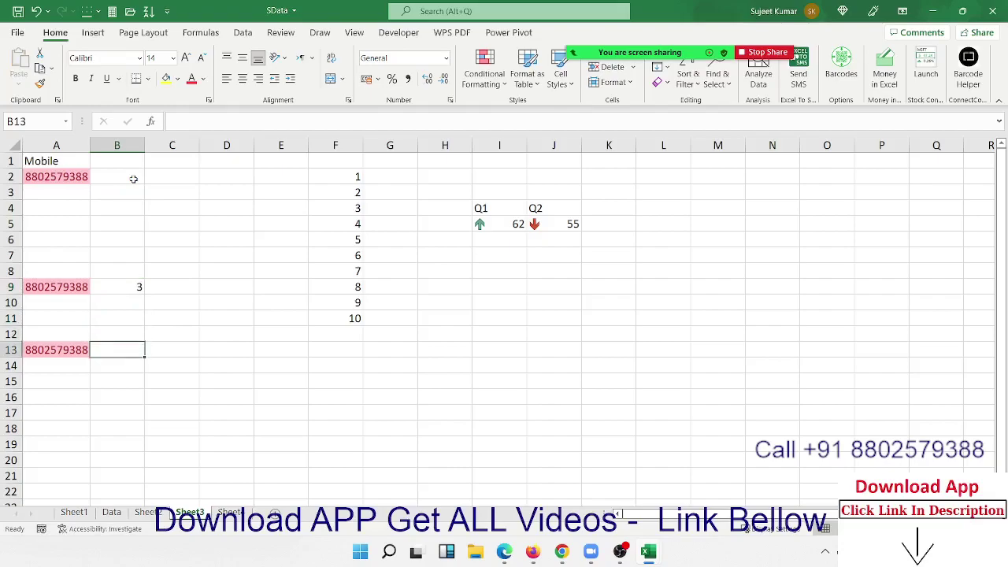
{"action": "key", "text": "Down"}
{"action": "key", "text": "Up"}
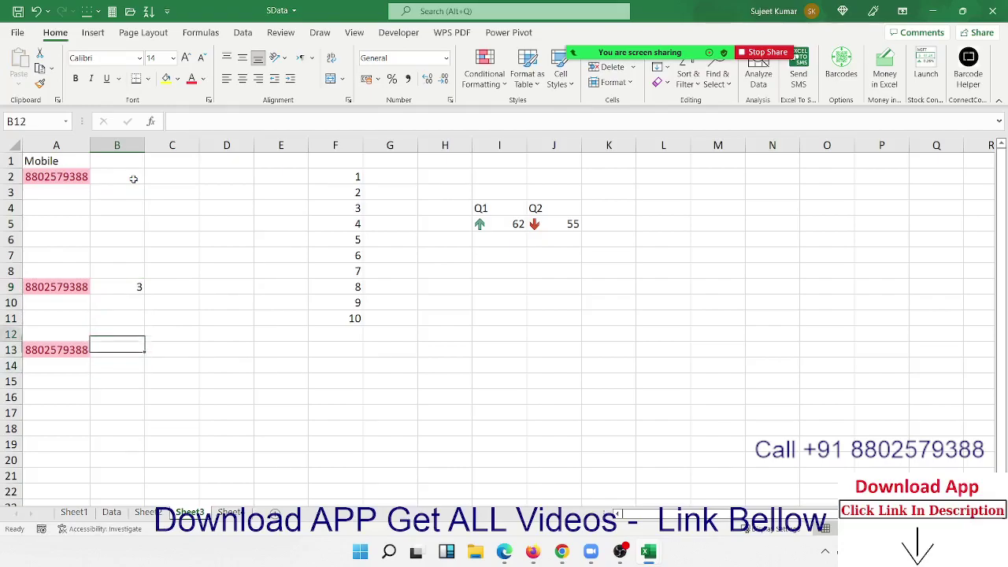
{"action": "key", "text": "Up"}
{"action": "key", "text": "Up"}
{"action": "key", "text": "Up"}
{"action": "key", "text": "Up"}
{"action": "key", "text": "Up"}
{"action": "key", "text": "Up"}
{"action": "key", "text": "Up"}
Type 1 in B2, 2 in B9 and 3 in B13.
{"action": "type", "text": "1"}
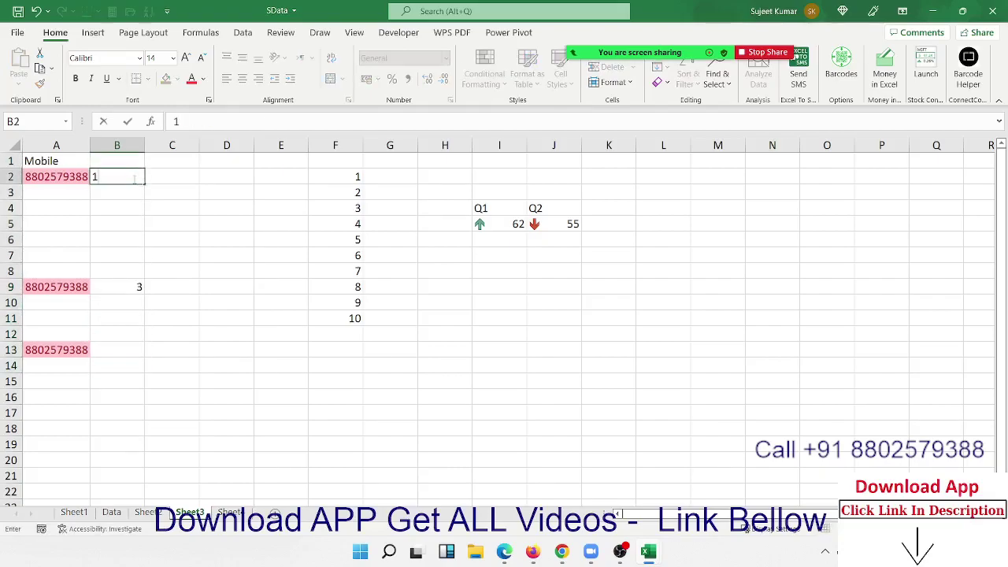
{"action": "key", "text": "Down"}
{"action": "key", "text": "Down"}
{"action": "key", "text": "Down"}
{"action": "key", "text": "Down"}
{"action": "key", "text": "Down"}
{"action": "key", "text": "Down"}
{"action": "type", "text": "2"}
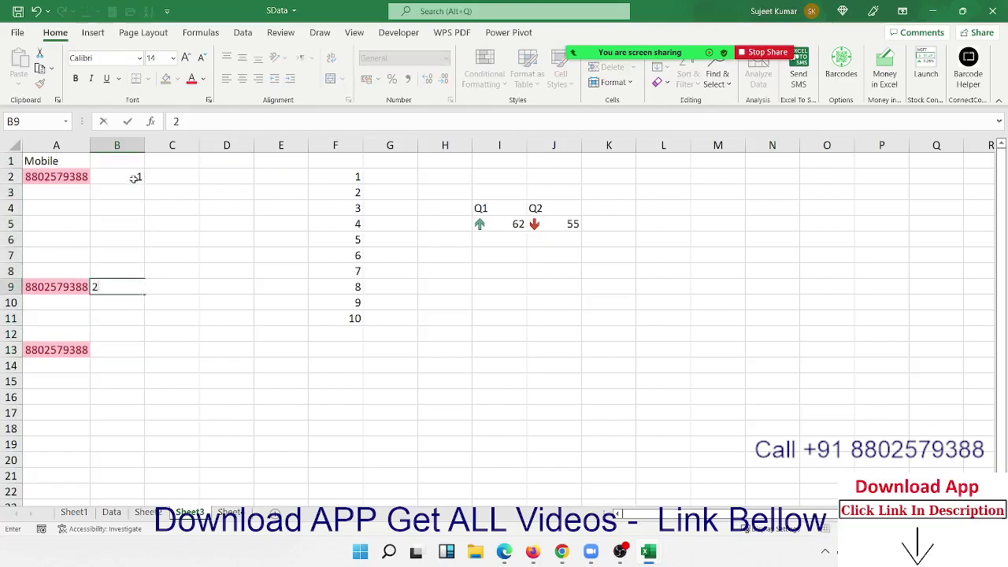
{"action": "key", "text": "Down"}
{"action": "key", "text": "Down"}
{"action": "key", "text": "Down"}
{"action": "key", "text": "Down"}
{"action": "type", "text": "3"}
{"action": "key", "text": "Up"}
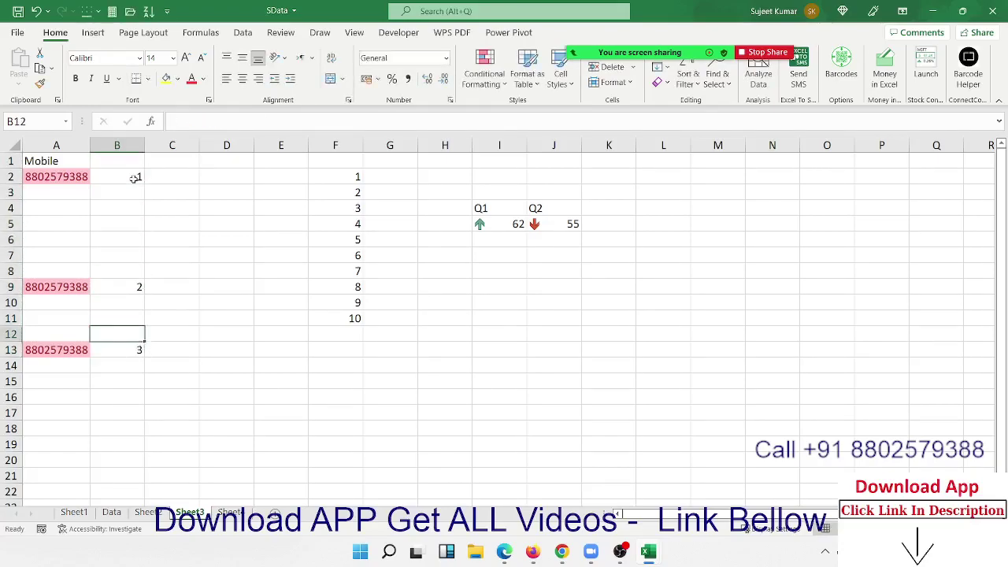
{"action": "key", "text": "Up"}
{"action": "key", "text": "Up"}
{"action": "key", "text": "Up"}
{"action": "key", "text": "Up"}
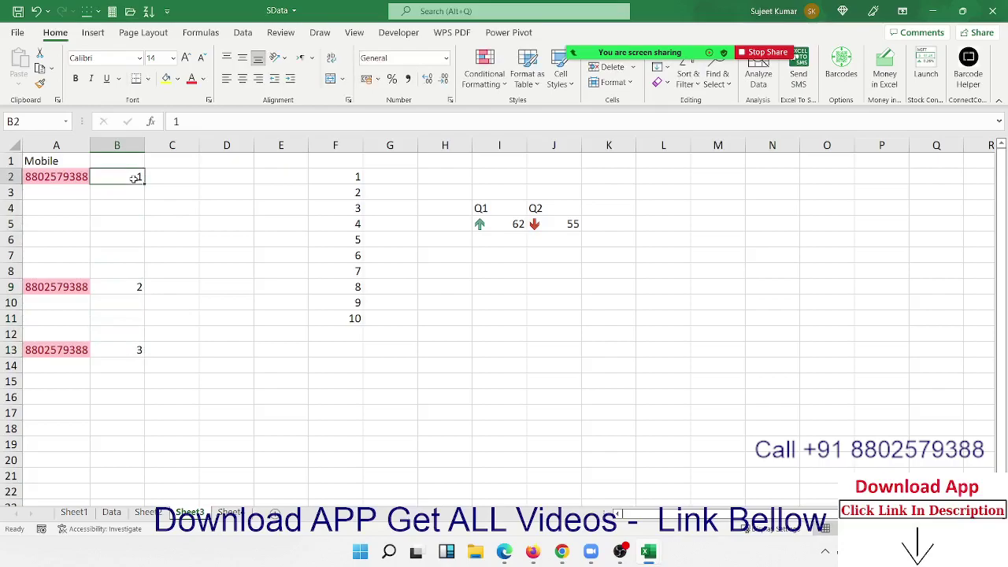
Enter =COUNTIF($A$2:A2,A2) in B2, fixing the range start as absolute with F4.
{"action": "type", "text": "=cou"}
{"action": "key", "text": "Down"}
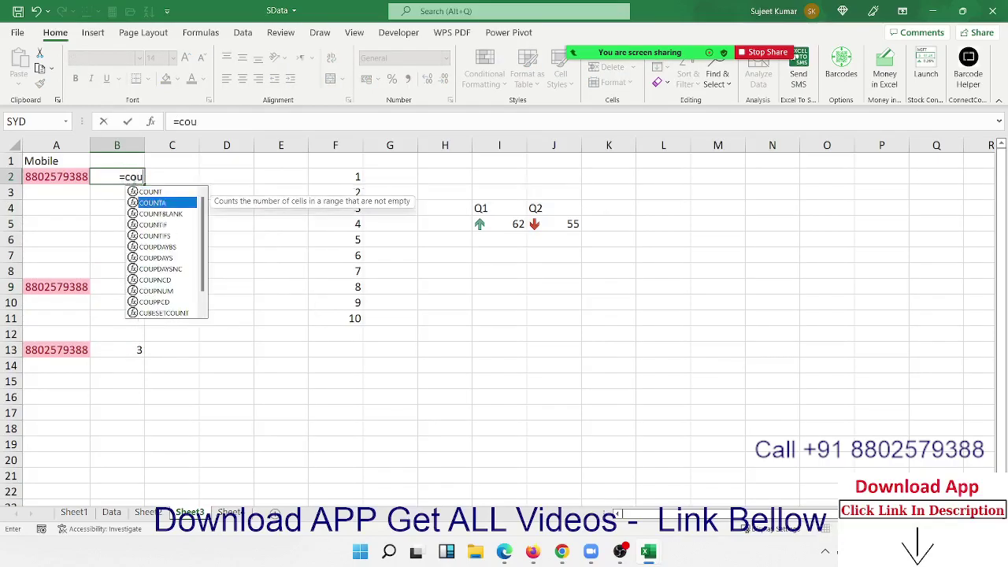
{"action": "key", "text": "Down"}
{"action": "key", "text": "Down"}
{"action": "key", "text": "Tab"}
{"action": "key", "text": "Left"}
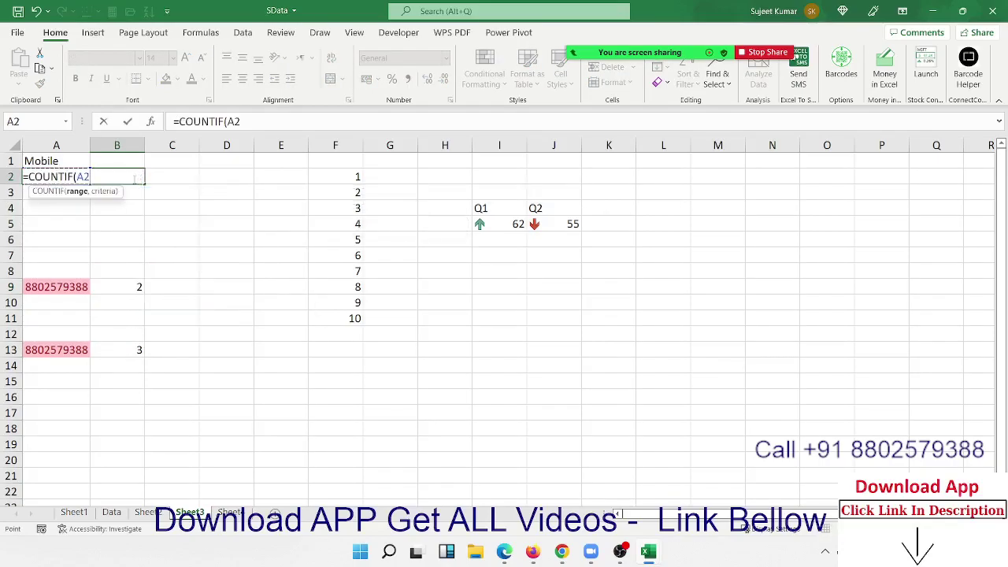
{"action": "type", "text": "."}
{"action": "type", "text": "a2"}
{"action": "type", "text": ","}
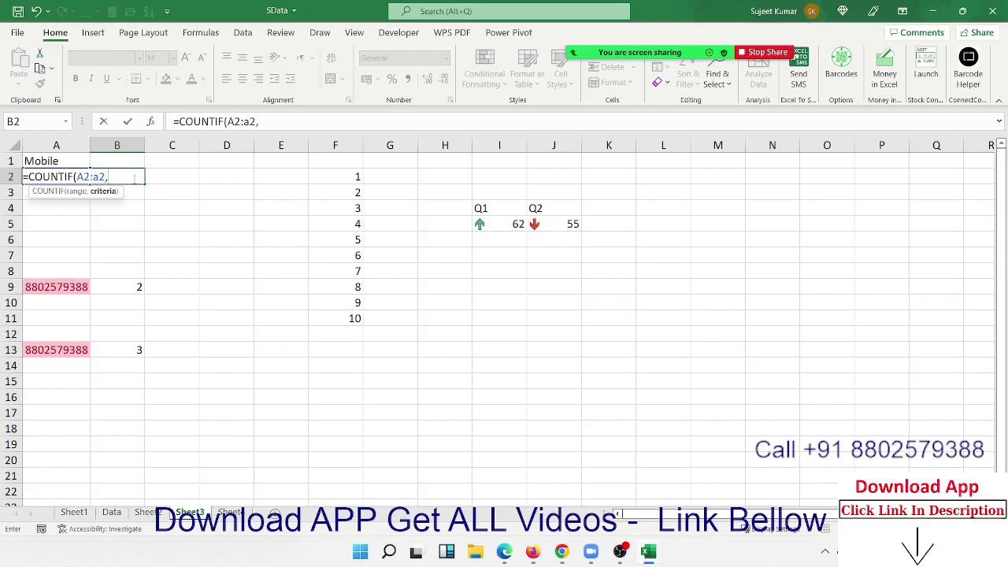
{"action": "type", "text": "a2"}
{"action": "key", "text": "Return"}
{"action": "left_click", "coordinate": [136, 178]}
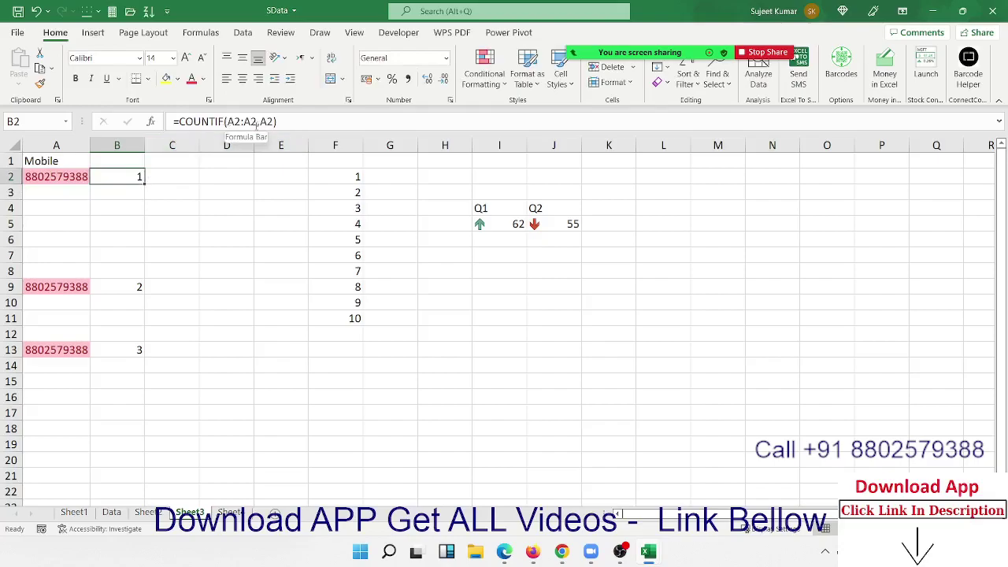
{"action": "left_click", "coordinate": [229, 121]}
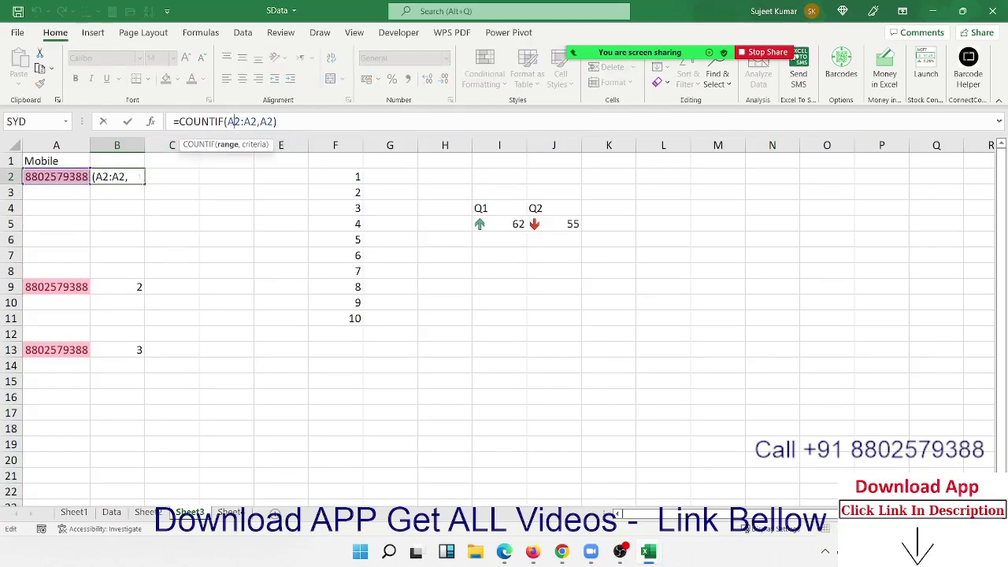
{"action": "key", "text": "F4"}
{"action": "key", "text": "Return"}
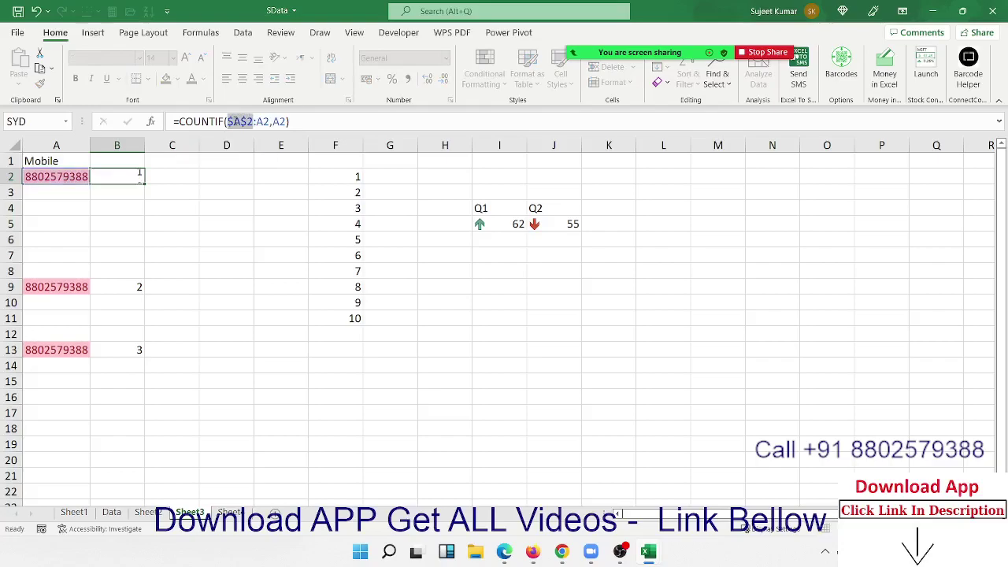
Copy B2's formula into B3:B13.
{"action": "left_click", "coordinate": [127, 179]}
{"action": "key", "text": "ctrl+c"}
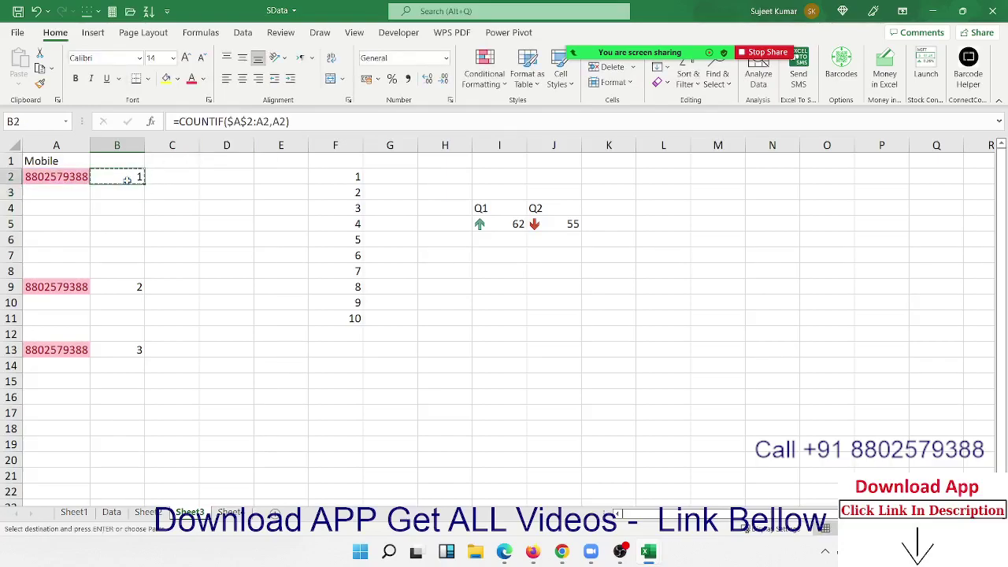
{"action": "left_click_drag", "start_coordinate": [127, 195], "coordinate": [129, 348]}
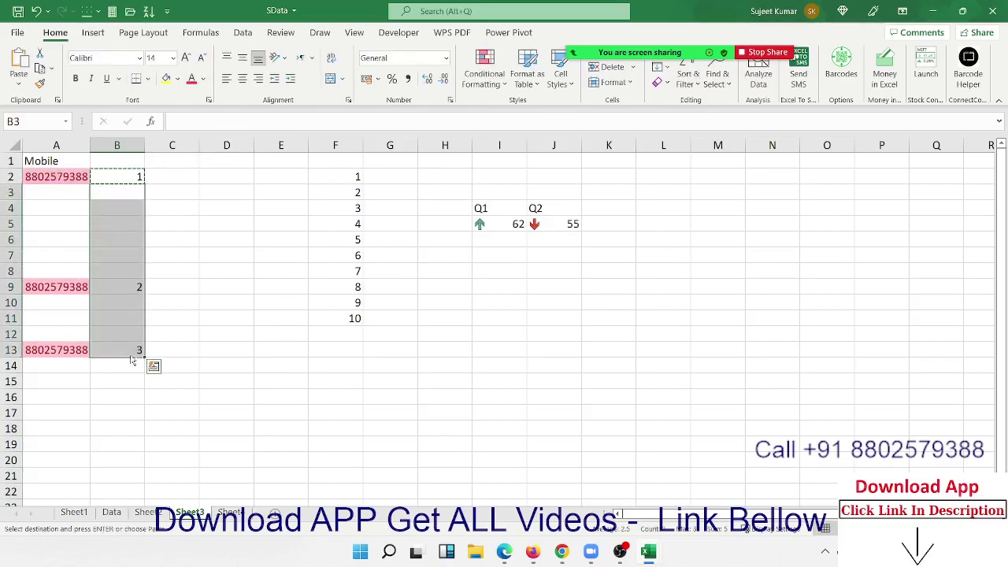
{"action": "key", "text": "ctrl+v"}
{"action": "key", "text": "Escape"}
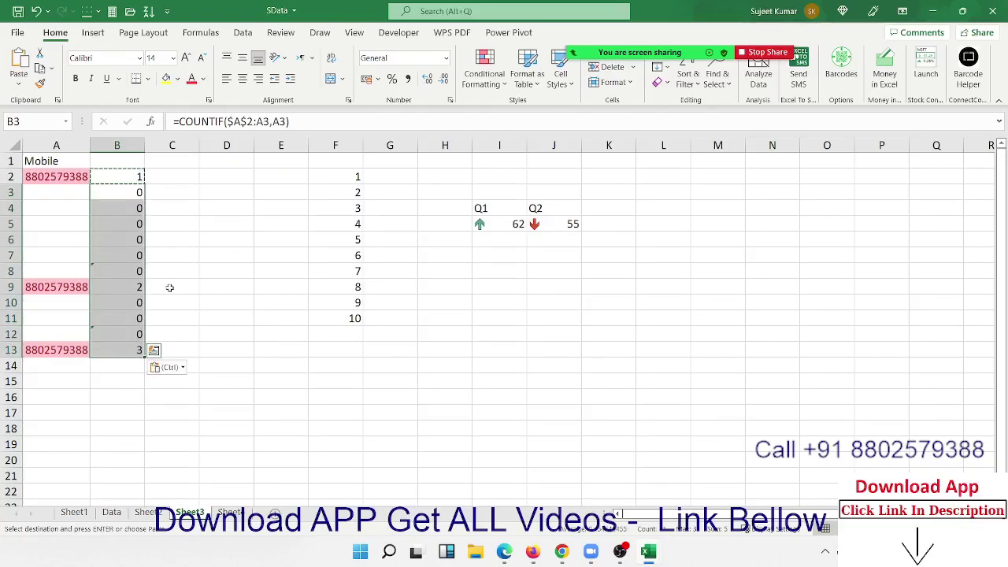
Check the copied formulas in B2 through B9 to confirm the expanding range.
{"action": "left_click", "coordinate": [123, 193]}
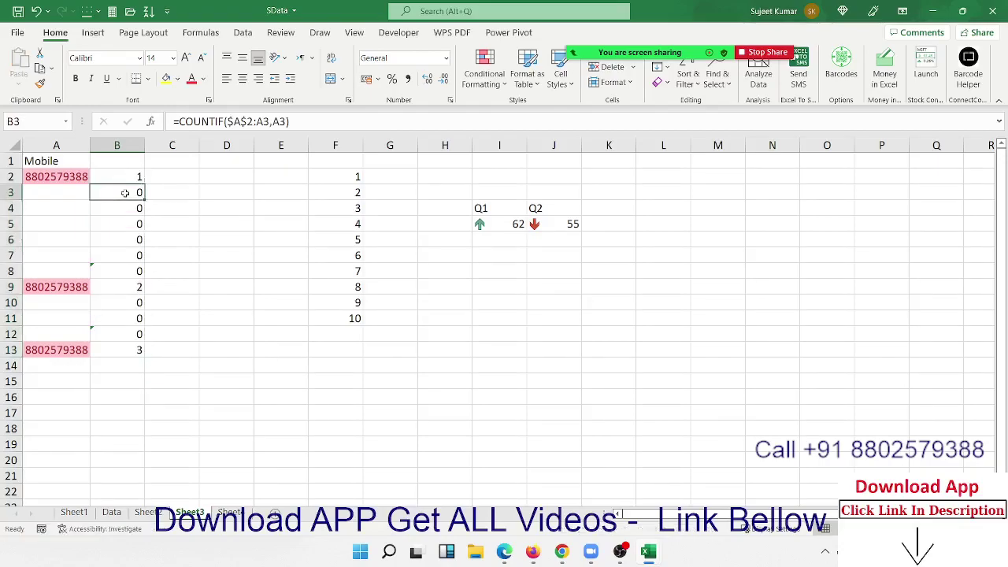
{"action": "left_click", "coordinate": [121, 207]}
{"action": "left_click", "coordinate": [122, 231]}
{"action": "left_click", "coordinate": [140, 179]}
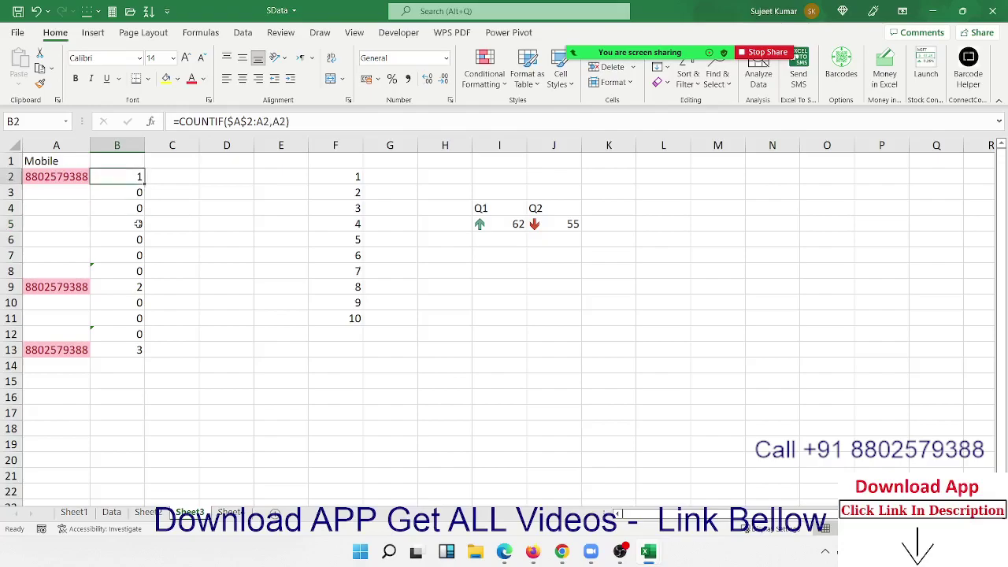
{"action": "left_click", "coordinate": [132, 284]}
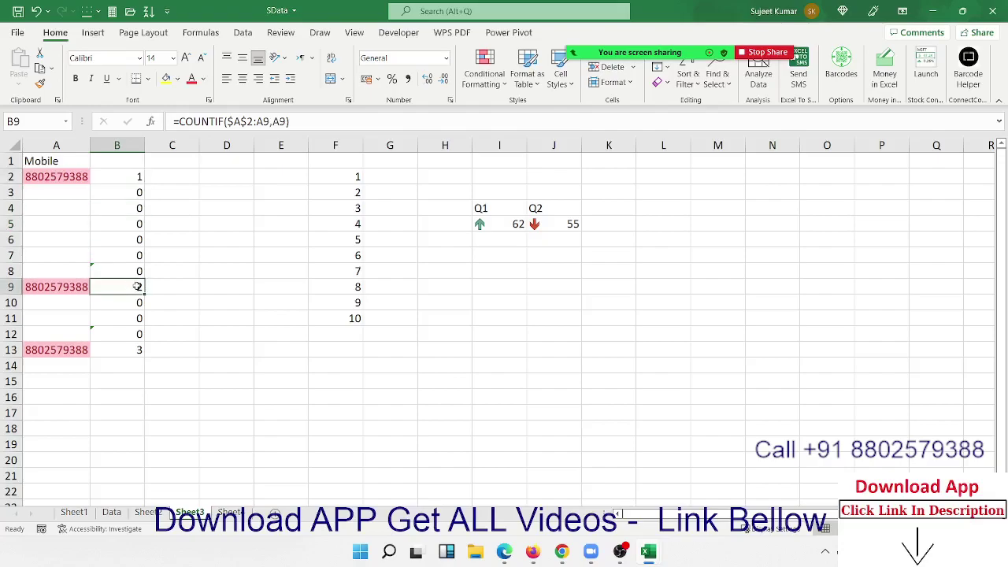
{"action": "left_click", "coordinate": [140, 176]}
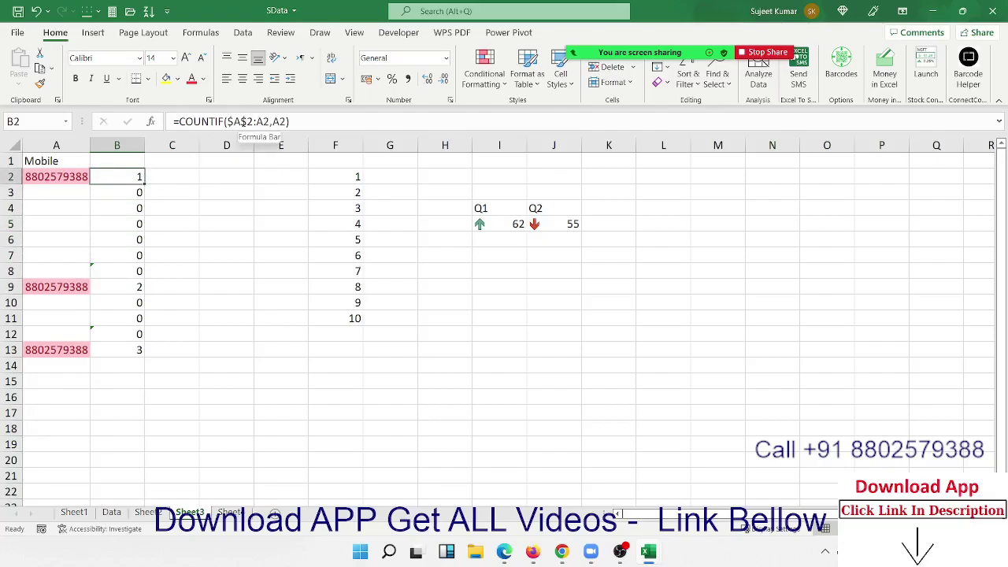
{"action": "left_click", "coordinate": [136, 193]}
{"action": "left_click", "coordinate": [120, 208]}
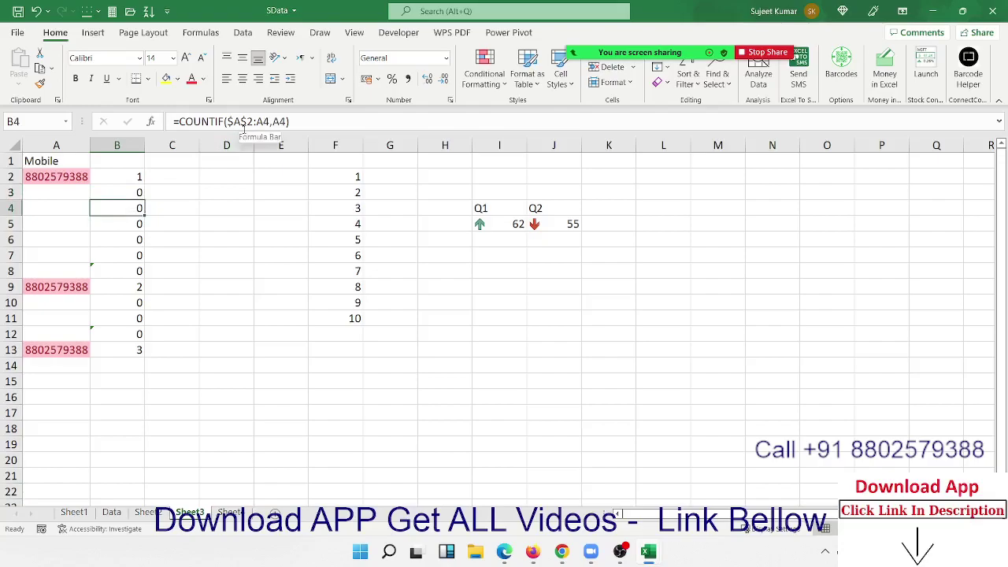
{"action": "left_click", "coordinate": [135, 228]}
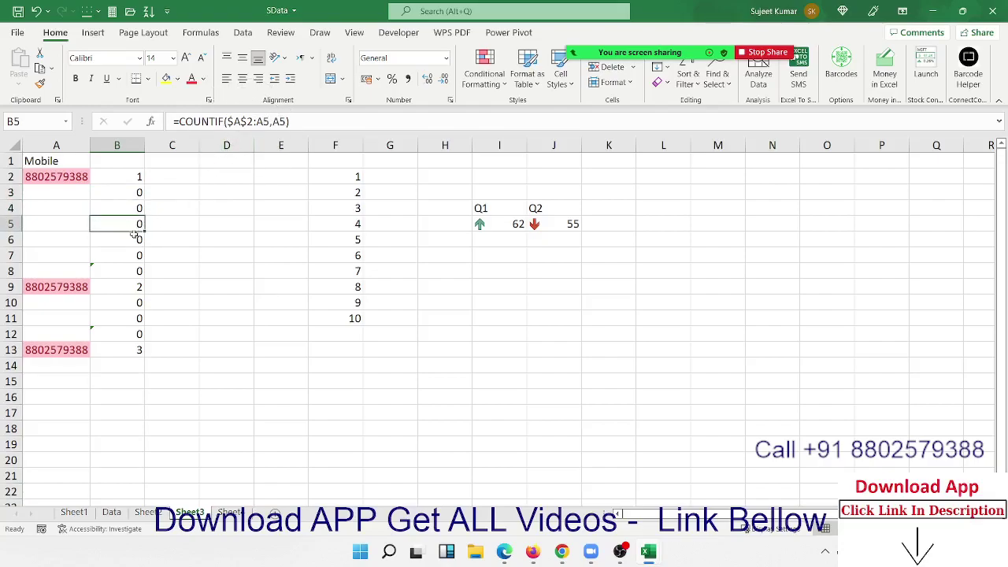
{"action": "left_click", "coordinate": [134, 237]}
{"action": "left_click", "coordinate": [138, 252]}
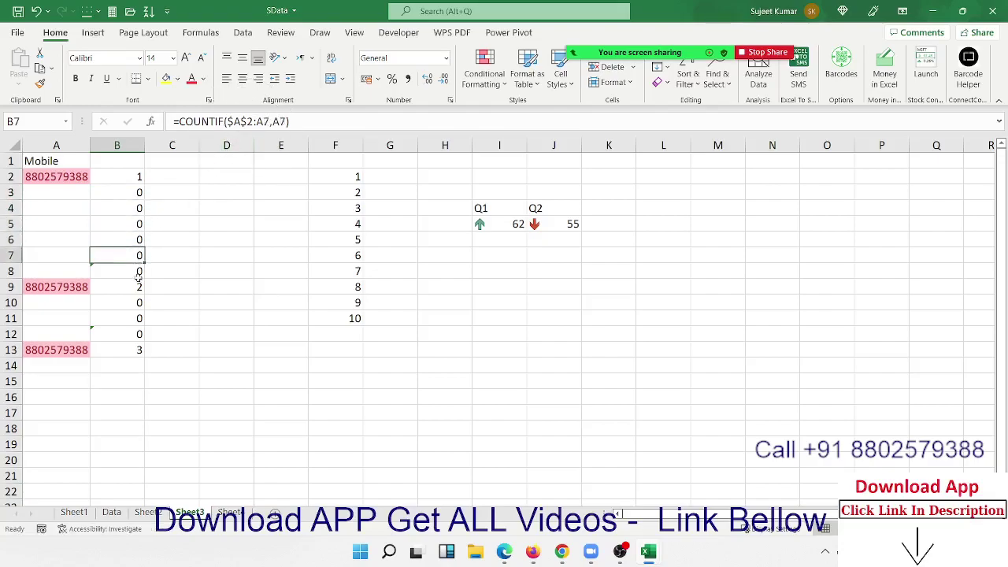
{"action": "left_click", "coordinate": [139, 291]}
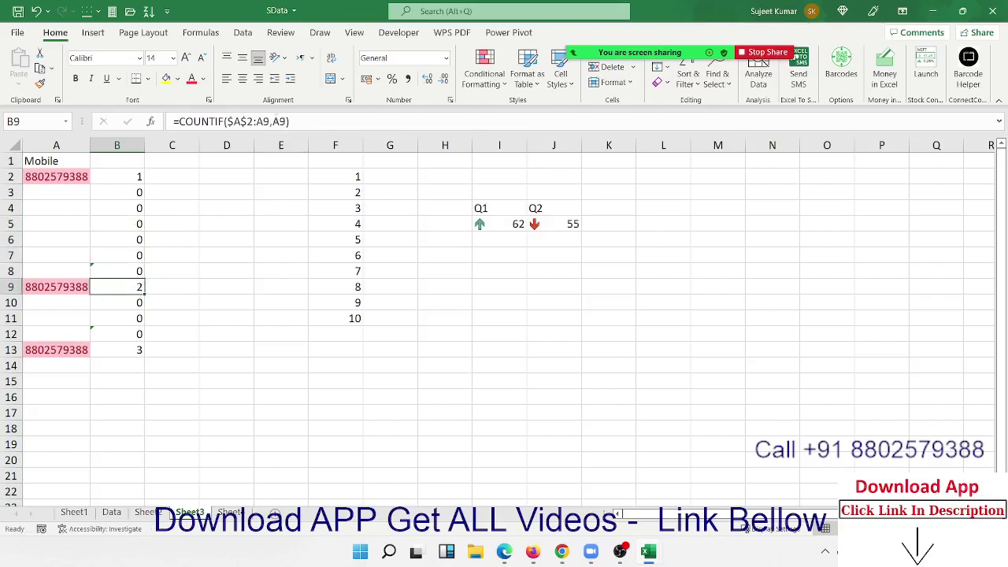
{"action": "double_click", "coordinate": [127, 286]}
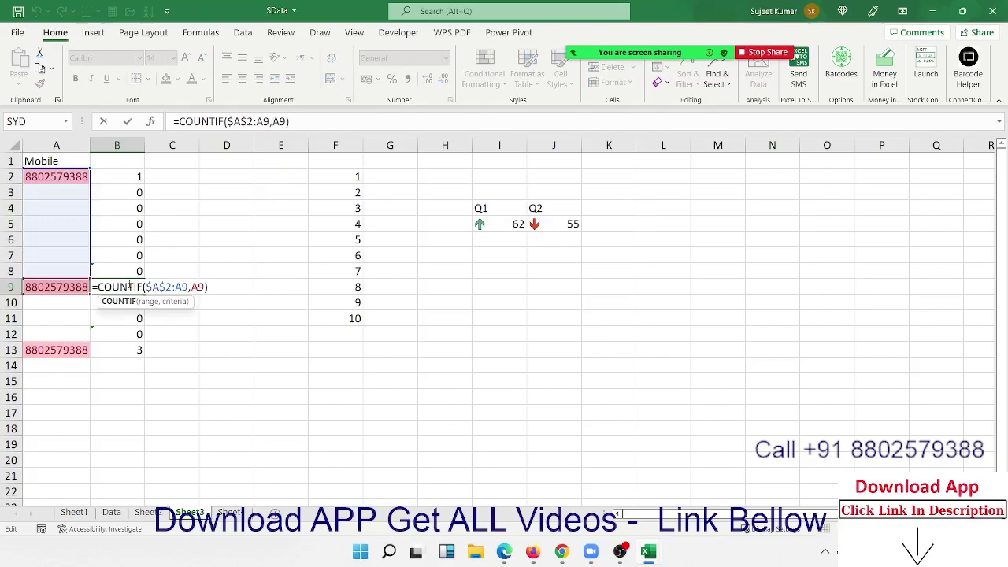
{"action": "key", "text": "Escape"}
Copy the COUNTIF formula text from B2's formula bar.
{"action": "left_click", "coordinate": [142, 176]}
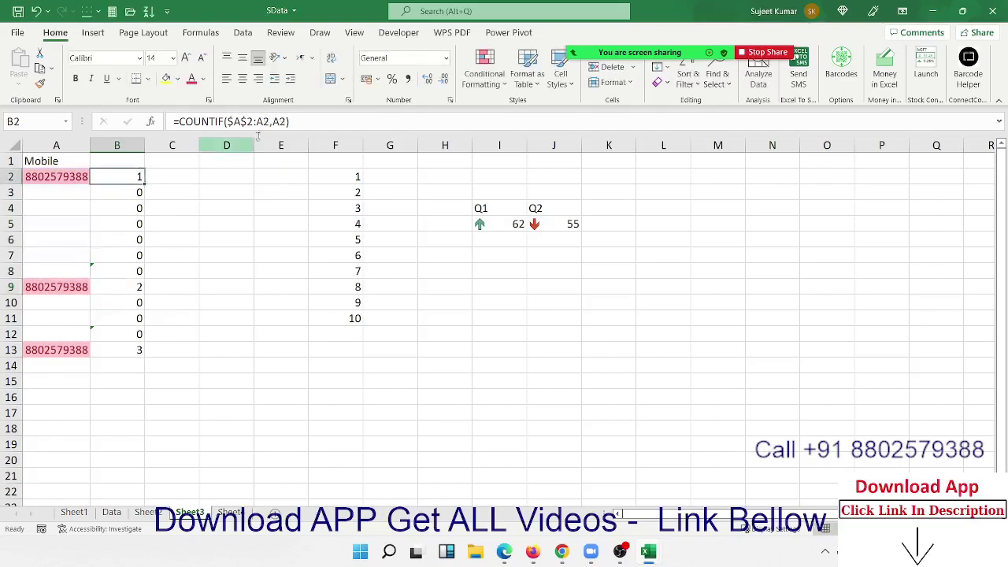
{"action": "left_click_drag", "start_coordinate": [179, 121], "coordinate": [292, 121]}
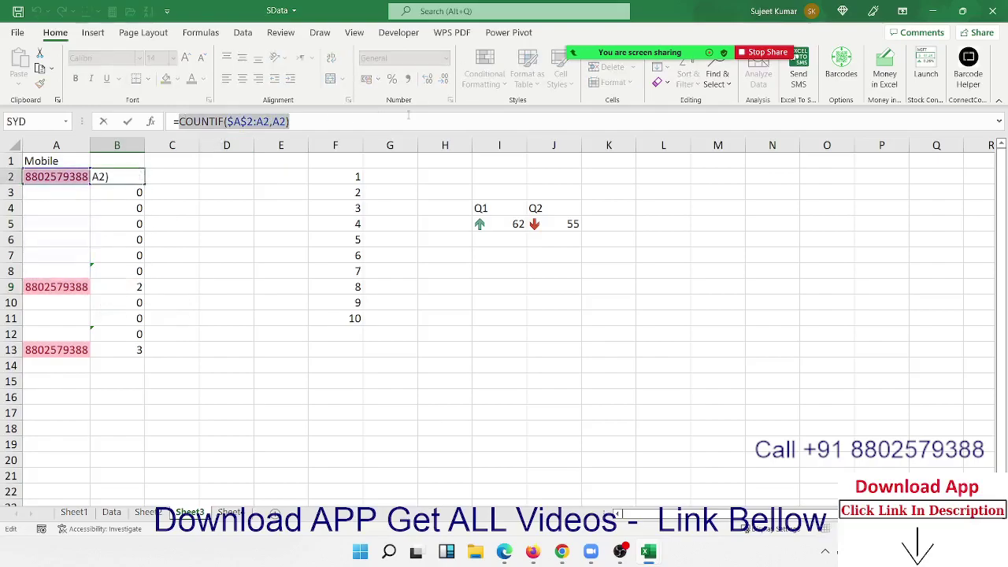
{"action": "key", "text": "ctrl+c"}
{"action": "key", "text": "Escape"}
Select A2 and clear all conditional formatting rules from the sheet.
{"action": "left_click", "coordinate": [49, 178]}
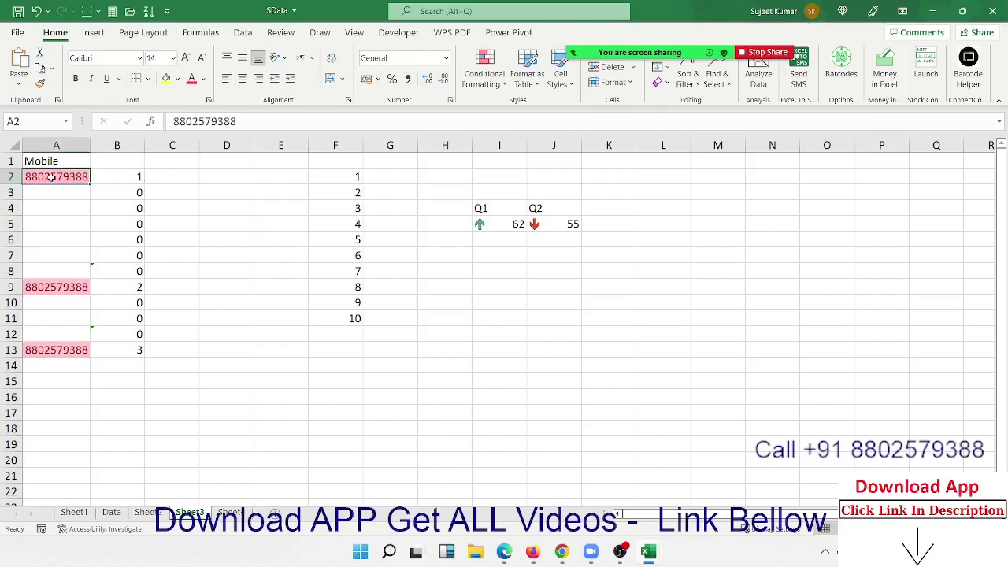
{"action": "left_click", "coordinate": [485, 67]}
{"action": "mouse_move", "coordinate": [541, 280]}
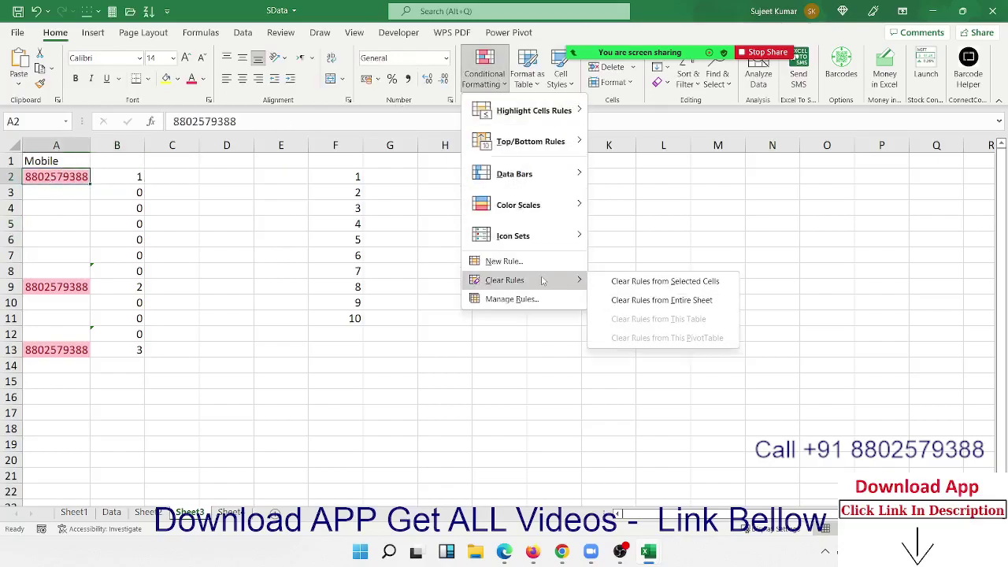
{"action": "left_click", "coordinate": [653, 300]}
Create a formula rule based on COUNTIF($A$2:A2,A2) that fills repeated numbers red.
{"action": "left_click", "coordinate": [484, 83]}
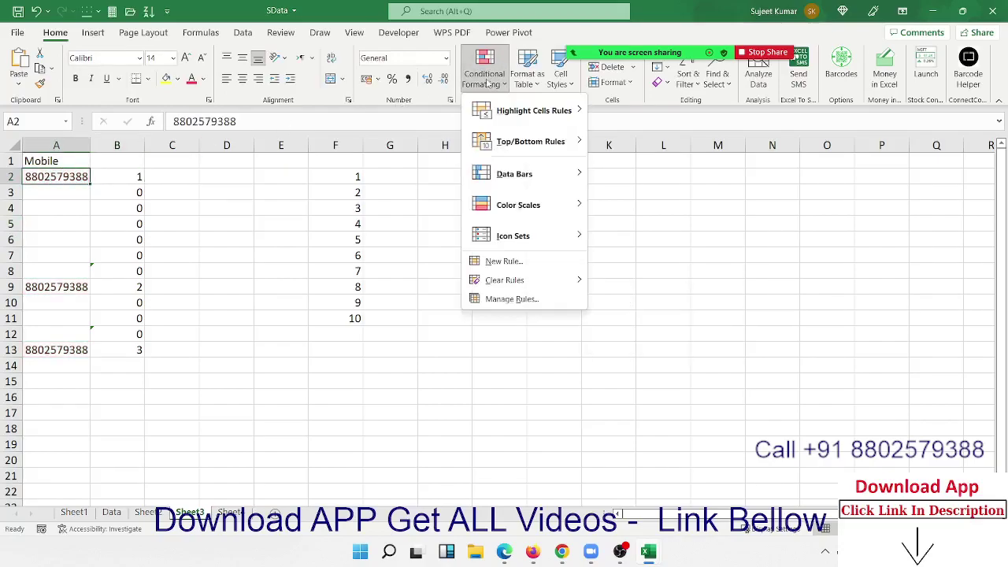
{"action": "left_click", "coordinate": [506, 261]}
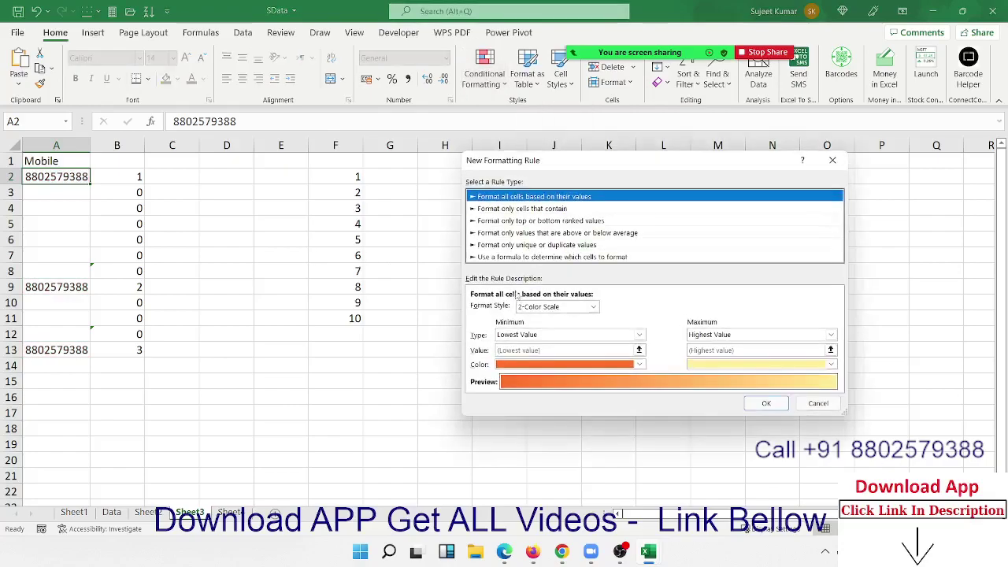
{"action": "left_click", "coordinate": [509, 256]}
{"action": "left_click", "coordinate": [515, 307]}
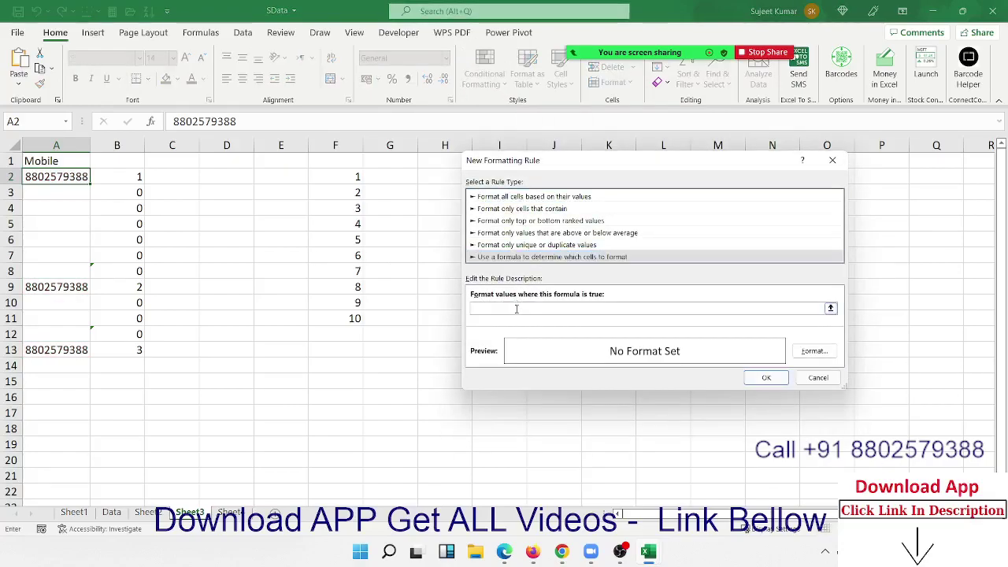
{"action": "type", "text": "=COUNTIF($A$2:A2,A2)"}
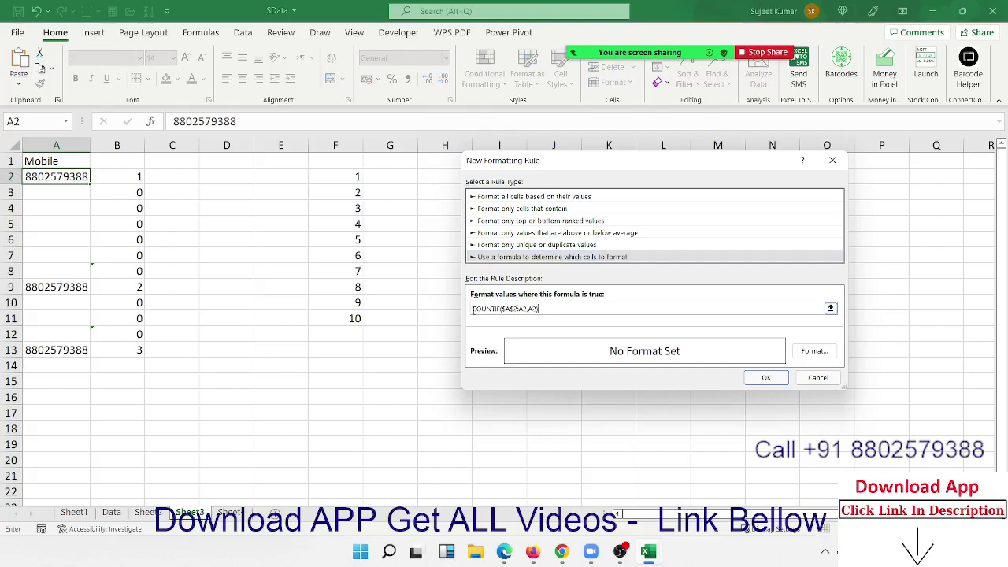
{"action": "type", "text": "="}
{"action": "type", "text": "1"}
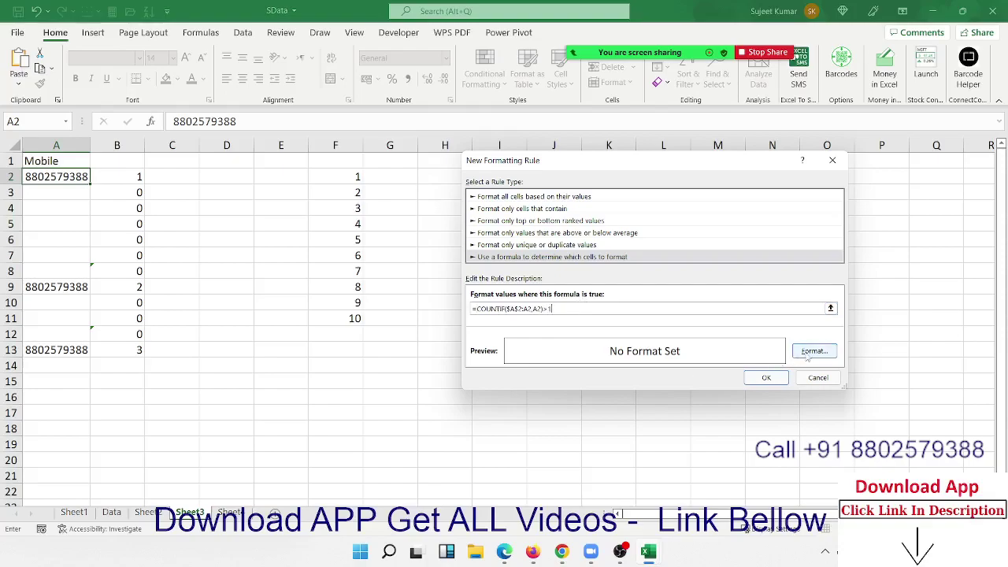
{"action": "left_click", "coordinate": [814, 352]}
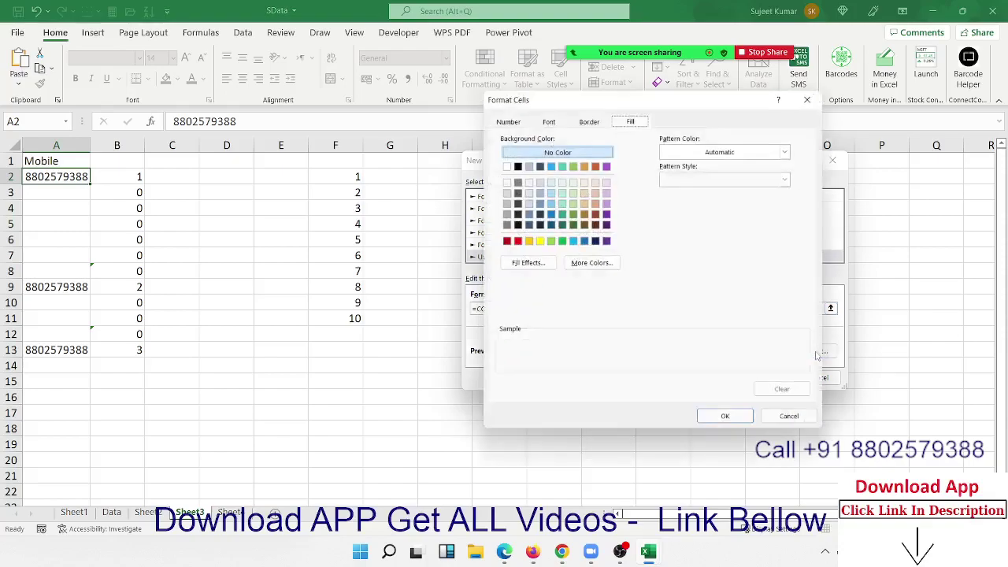
{"action": "left_click", "coordinate": [513, 240]}
{"action": "left_click", "coordinate": [726, 423]}
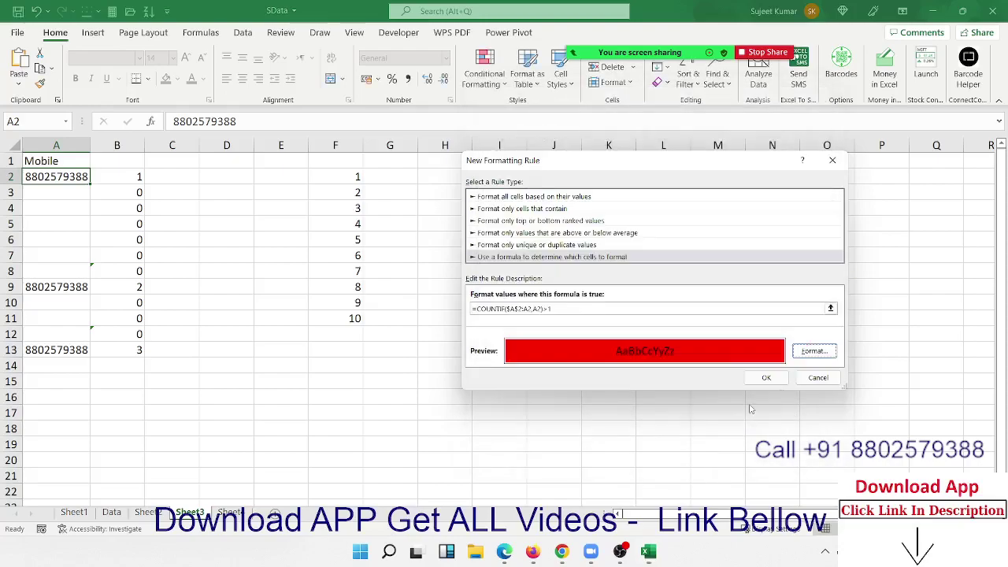
{"action": "left_click", "coordinate": [764, 380]}
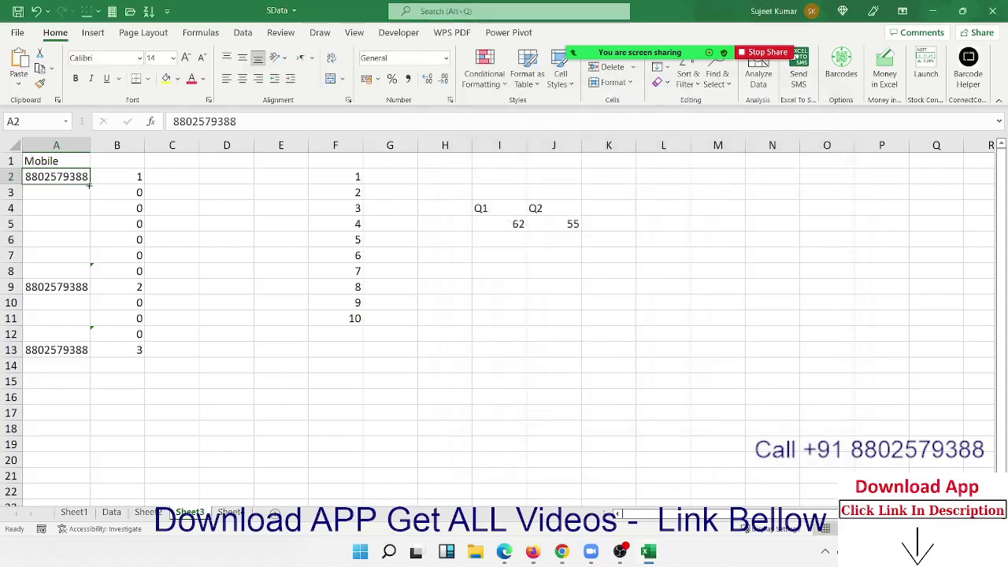
Format-paint A2's red rule onto A3:A13 and enter 1 in A3, A5 and A7.
{"action": "left_click", "coordinate": [39, 84]}
{"action": "left_click_drag", "start_coordinate": [54, 191], "coordinate": [51, 350]}
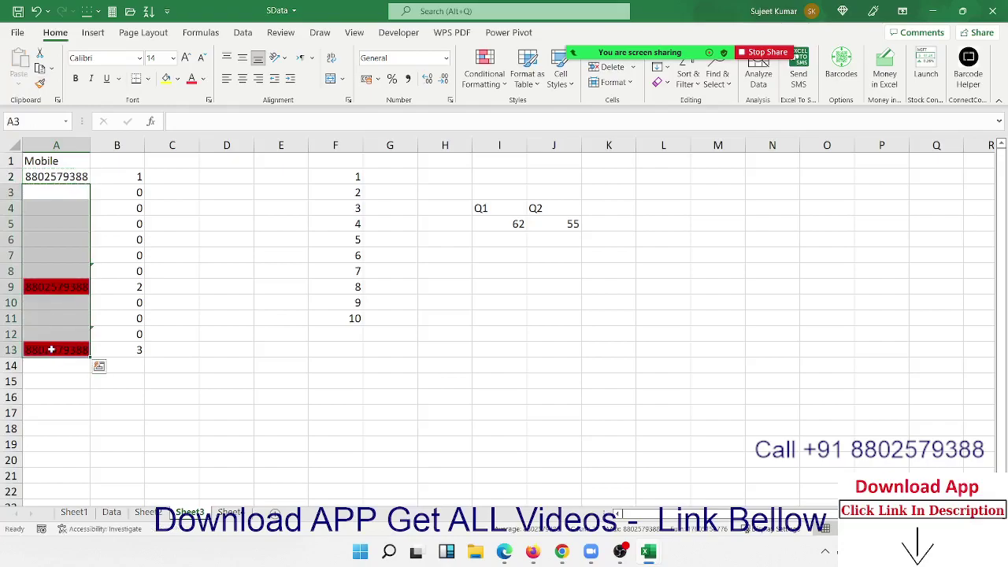
{"action": "left_click", "coordinate": [57, 192]}
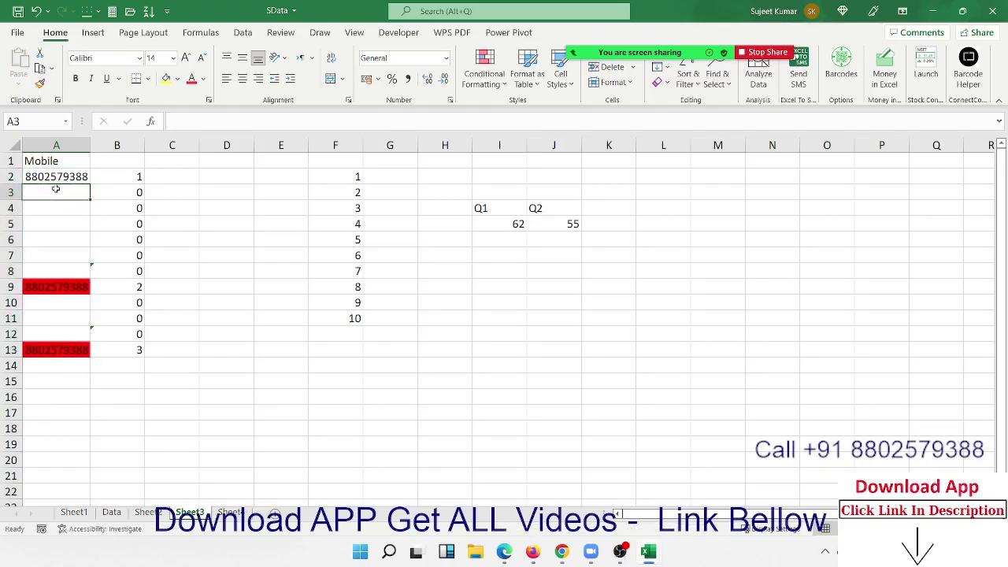
{"action": "type", "text": "1"}
{"action": "key", "text": "Return"}
{"action": "key", "text": "Return"}
{"action": "type", "text": "1"}
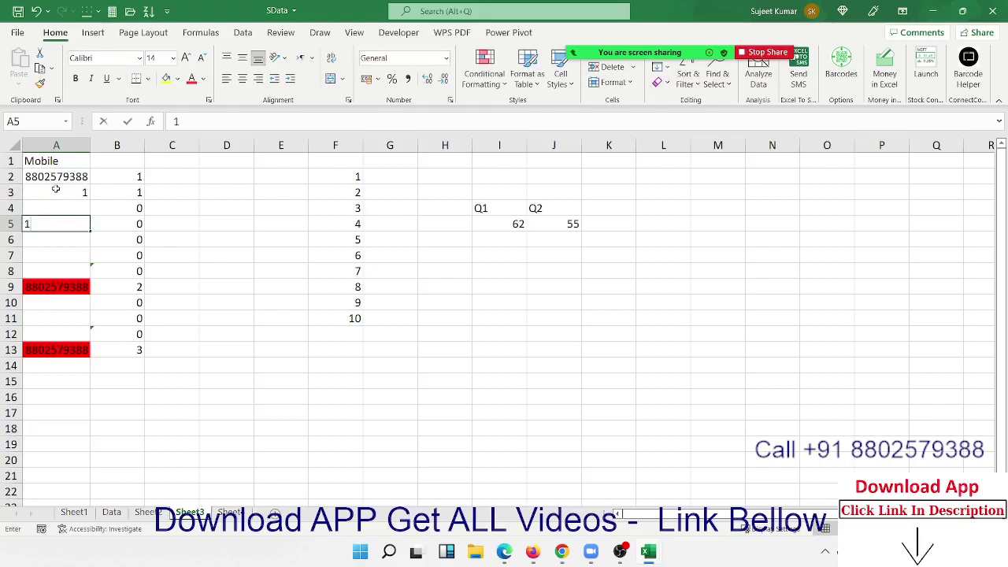
{"action": "key", "text": "Return"}
{"action": "key", "text": "Return"}
{"action": "type", "text": "1"}
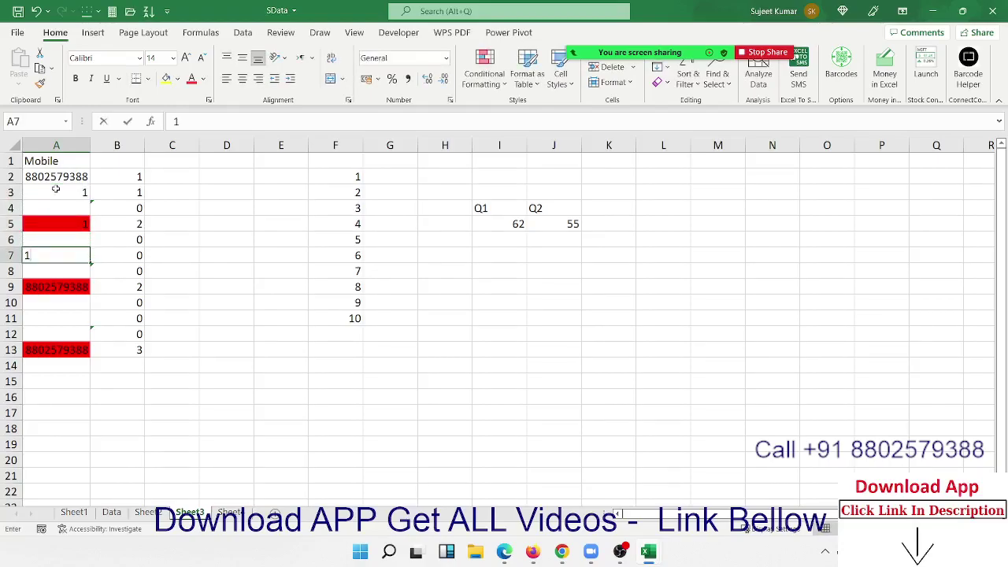
{"action": "key", "text": "Return"}
{"action": "key", "text": "Up"}
{"action": "key", "text": "Up"}
{"action": "key", "text": "Up"}
{"action": "key", "text": "Up"}
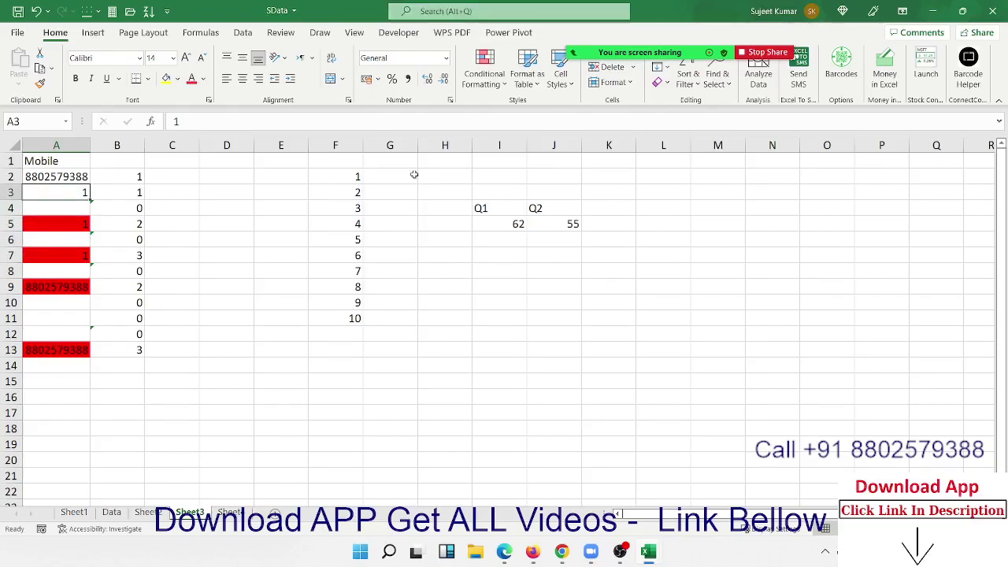
Clear columns F to K and enter an Amt heading with 452 and 152 below it.
{"action": "left_click_drag", "start_coordinate": [354, 144], "coordinate": [617, 143]}
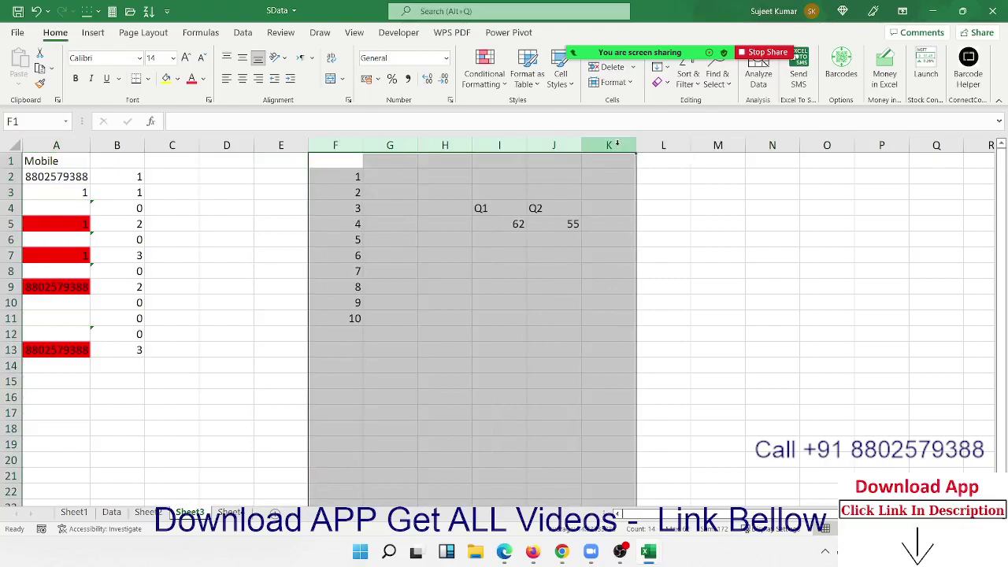
{"action": "key", "text": "Delete"}
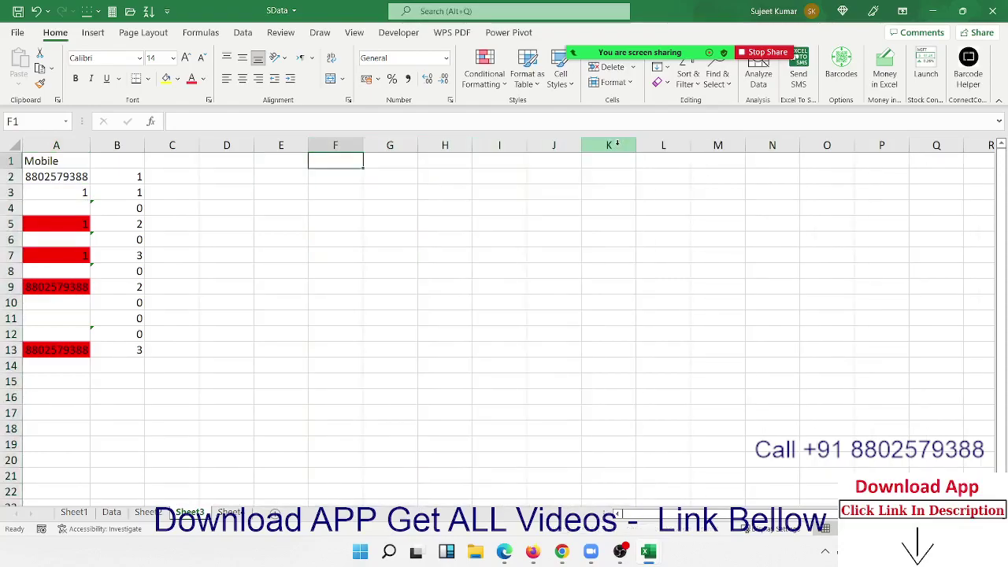
{"action": "type", "text": "Am"}
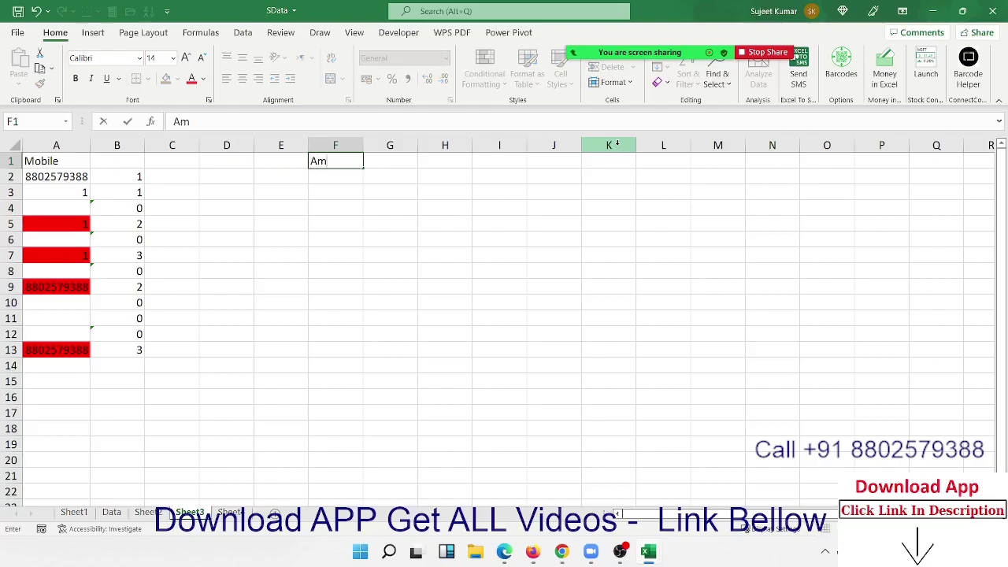
{"action": "type", "text": "t"}
{"action": "key", "text": "Return"}
{"action": "type", "text": "452"}
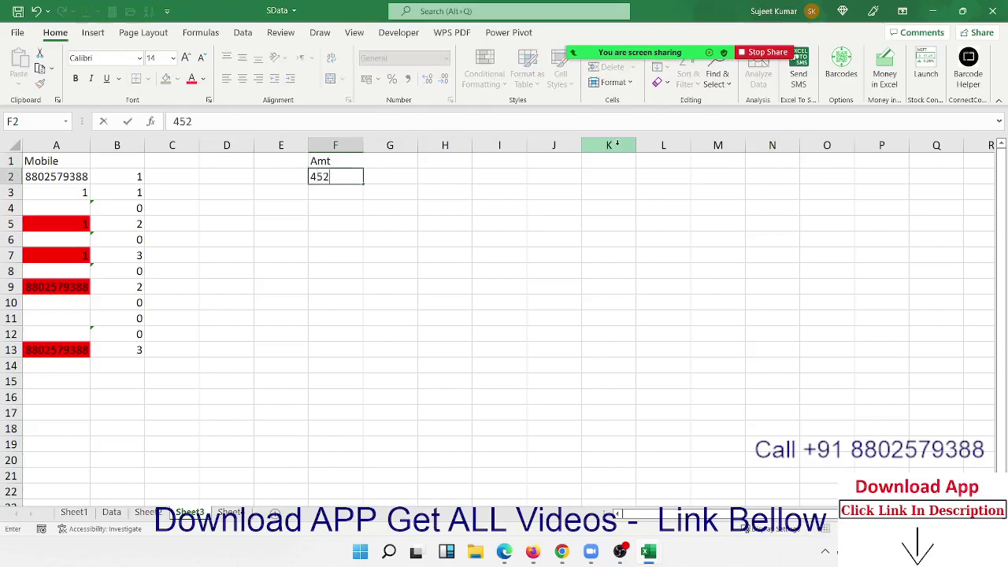
{"action": "key", "text": "Return"}
{"action": "type", "text": "152"}
{"action": "key", "text": "Return"}
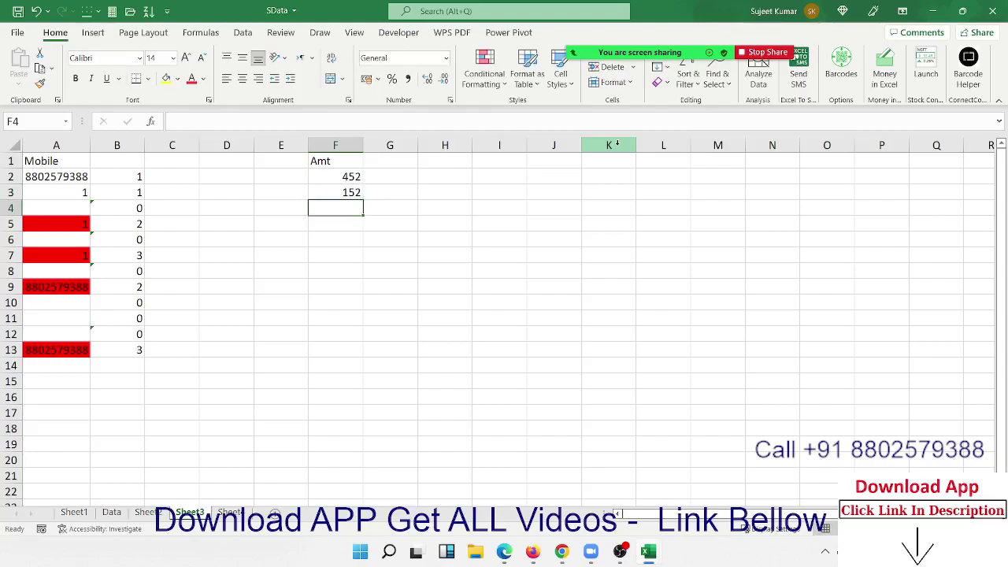
Enter =ISTEXT(F2) in G2, which returns FALSE for the number 452.
{"action": "key", "text": "Up"}
{"action": "key", "text": "Up"}
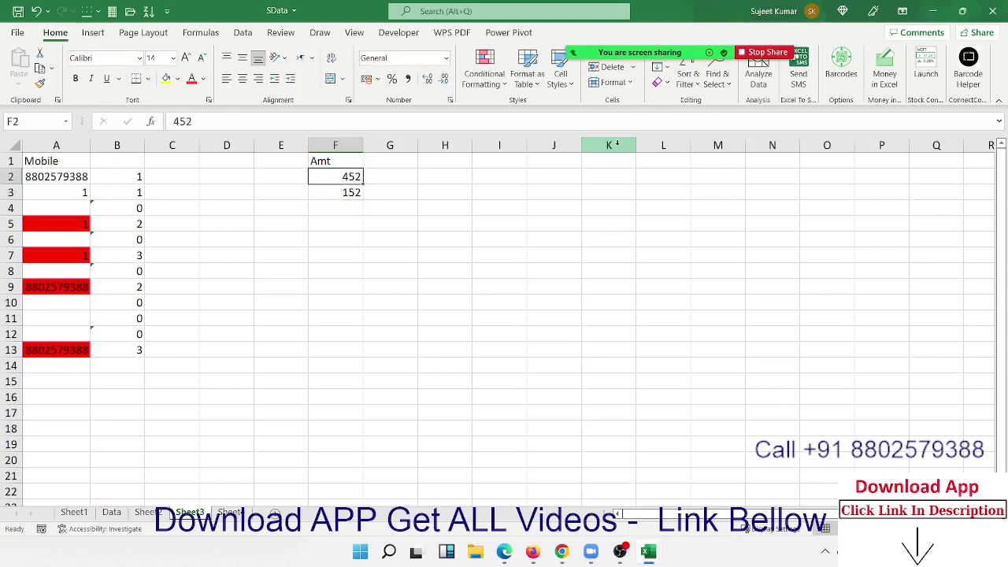
{"action": "key", "text": "Right"}
{"action": "type", "text": "=i"}
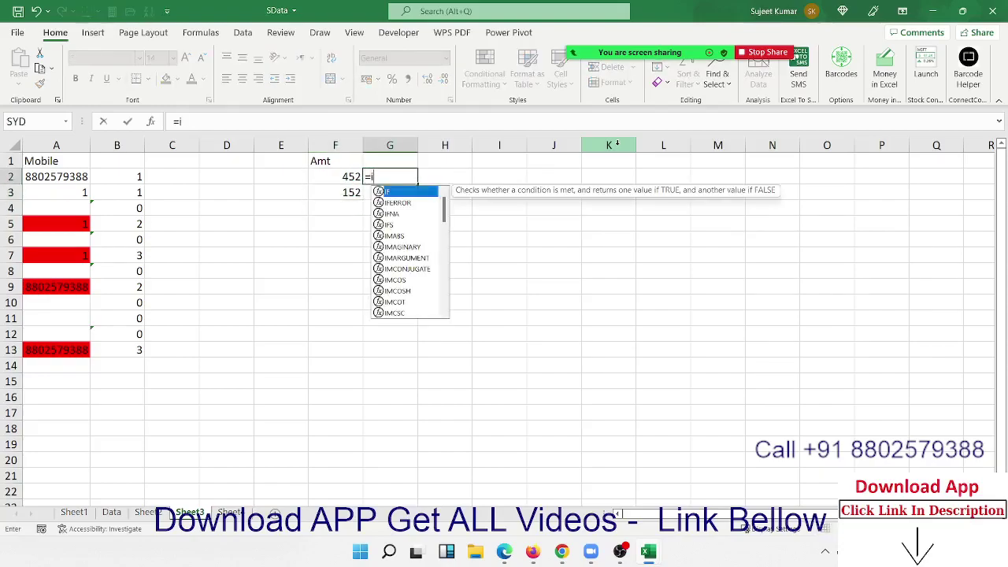
{"action": "type", "text": "st"}
{"action": "key", "text": "Tab"}
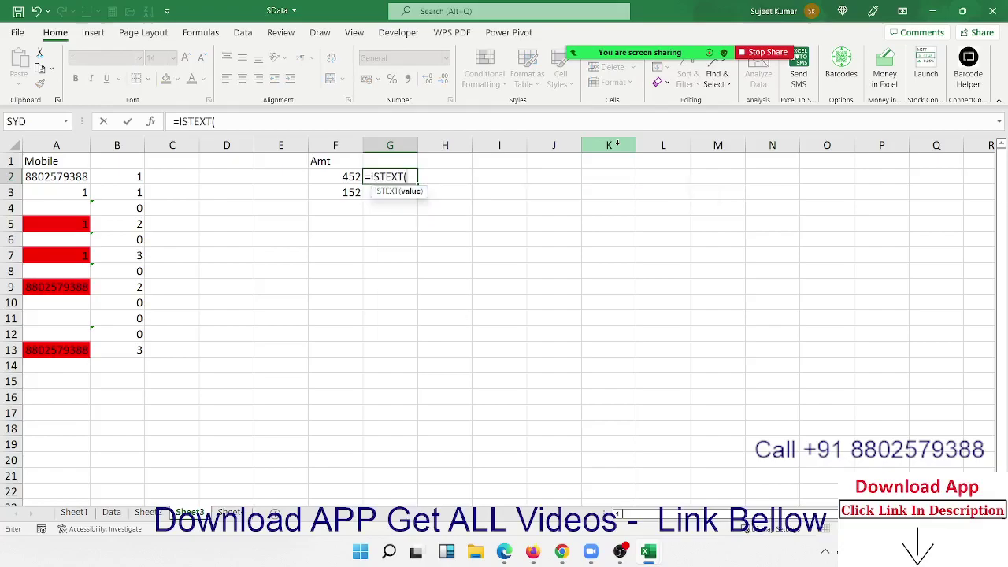
{"action": "key", "text": "Left"}
{"action": "key", "text": "Return"}
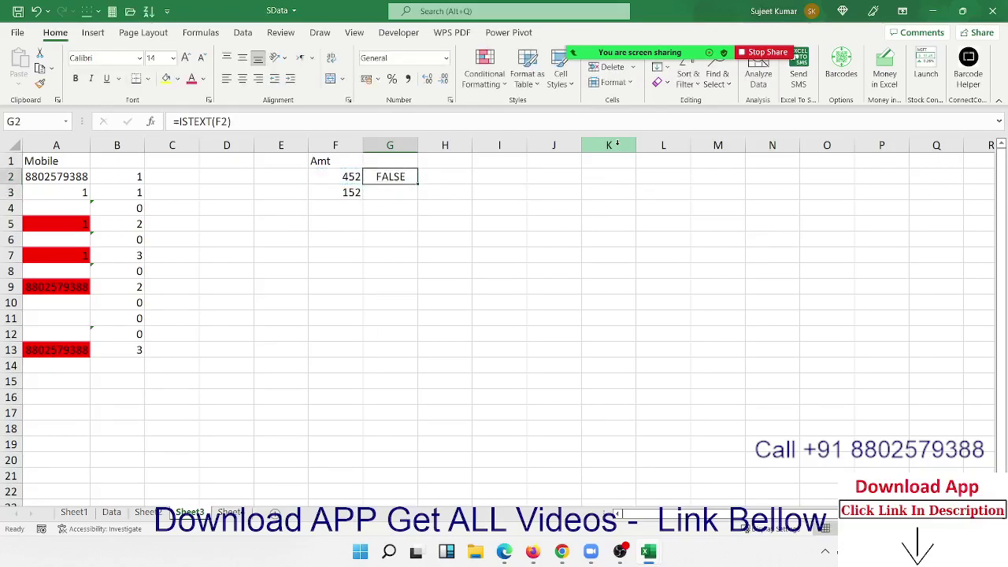
Test the check by typing dasd into F2, then undo the test entry.
{"action": "left_click", "coordinate": [306, 172]}
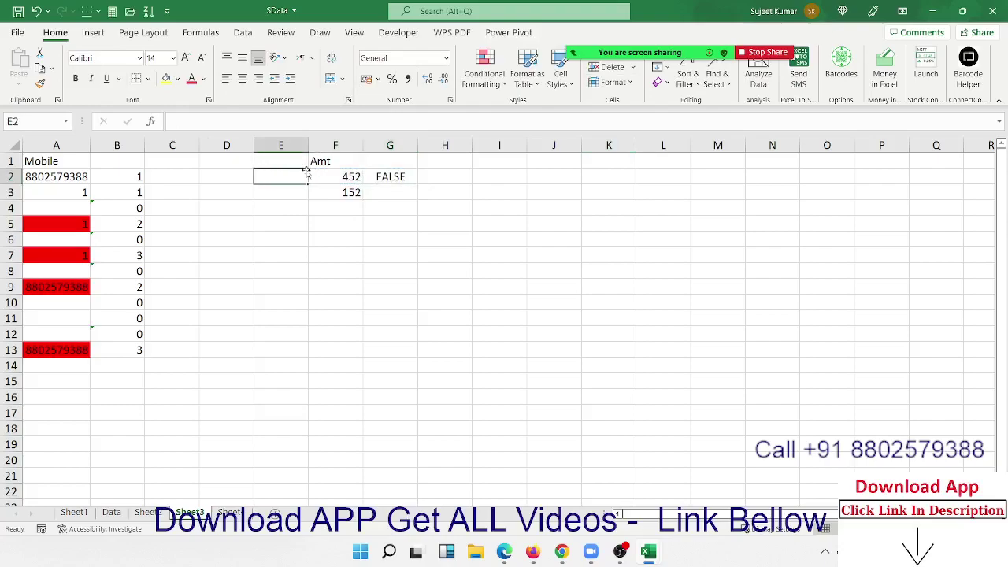
{"action": "left_click", "coordinate": [356, 176]}
{"action": "type", "text": "dasd"}
{"action": "left_click", "coordinate": [378, 218]}
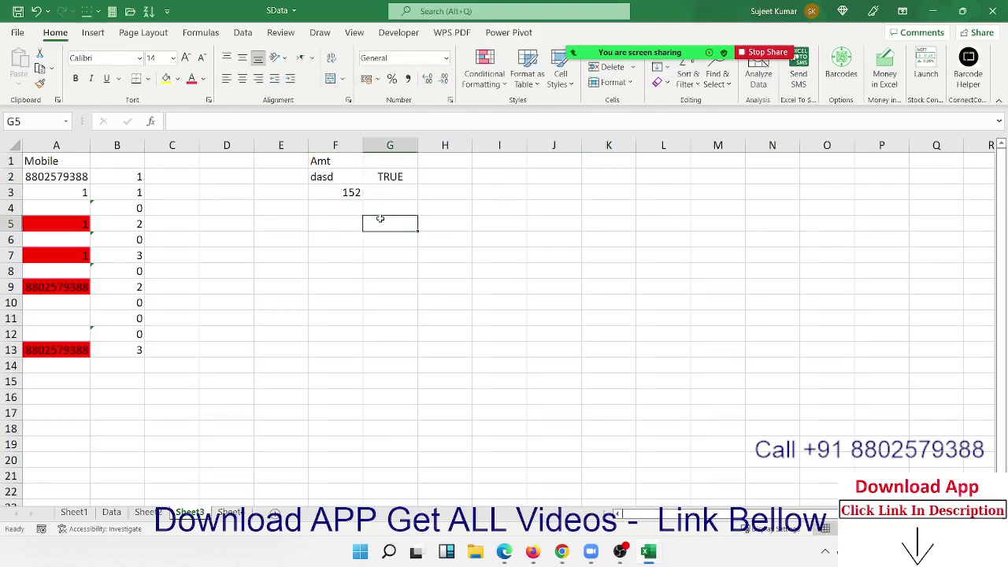
{"action": "key", "text": "ctrl+z"}
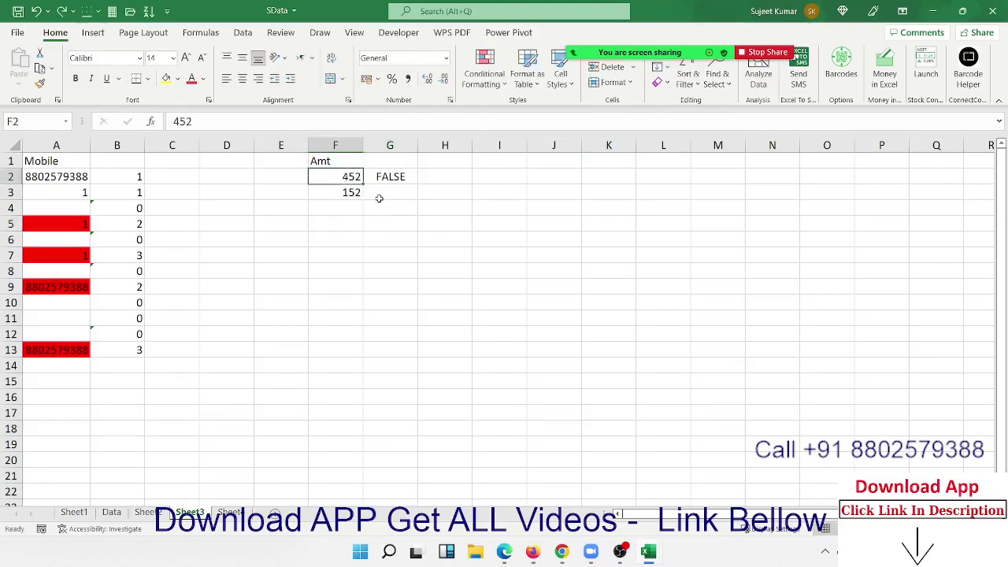
Copy the ISTEXT(F2) formula text from G2 for reuse in a rule.
{"action": "left_click", "coordinate": [488, 75]}
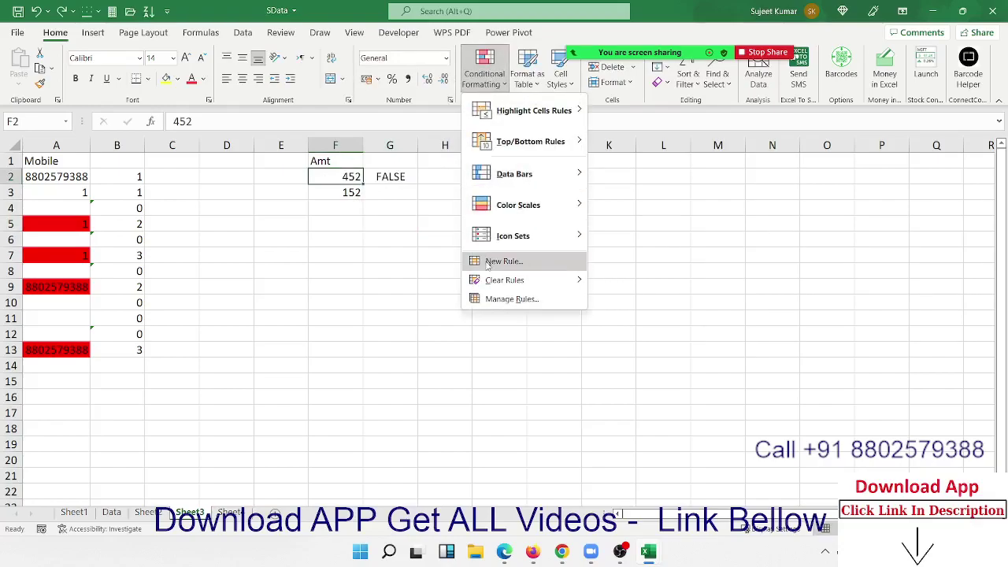
{"action": "left_click", "coordinate": [392, 175]}
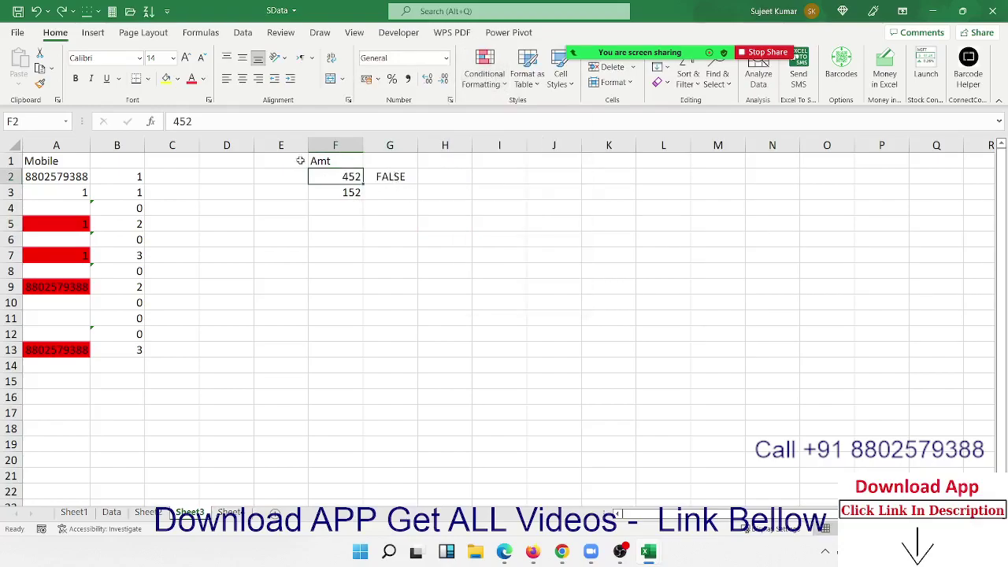
{"action": "left_click", "coordinate": [386, 189]}
{"action": "left_click", "coordinate": [388, 178]}
{"action": "left_click_drag", "start_coordinate": [179, 121], "coordinate": [261, 121]}
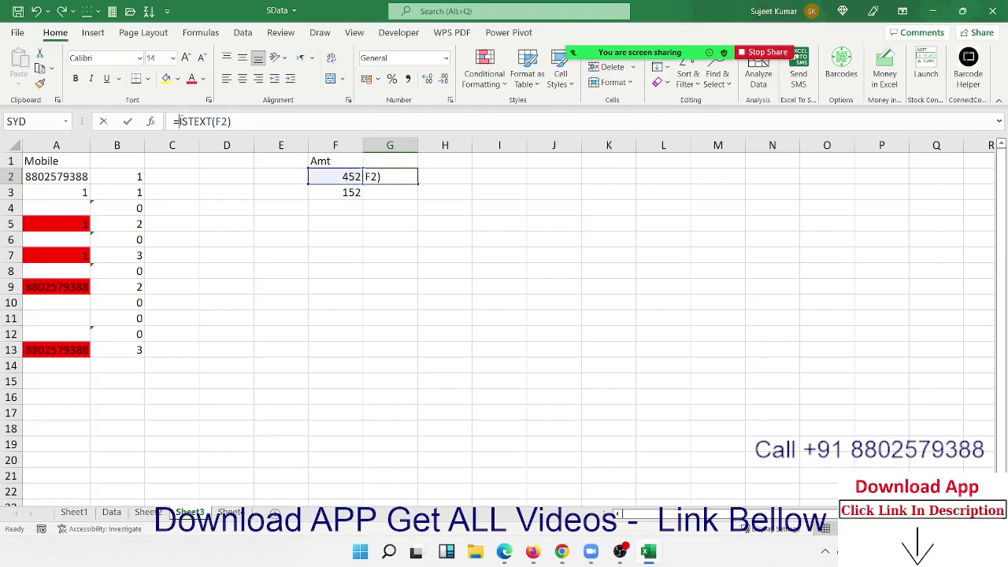
{"action": "key", "text": "Escape"}
Create a new formula-based conditional rule on F2 using ISTEXT(F2).
{"action": "left_click", "coordinate": [334, 174]}
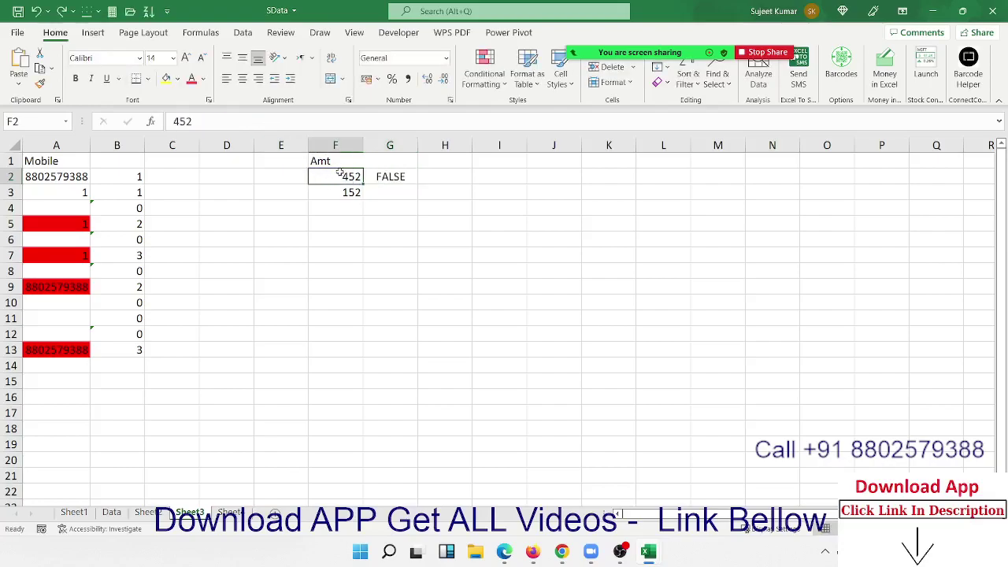
{"action": "left_click", "coordinate": [482, 78]}
{"action": "left_click", "coordinate": [499, 261]}
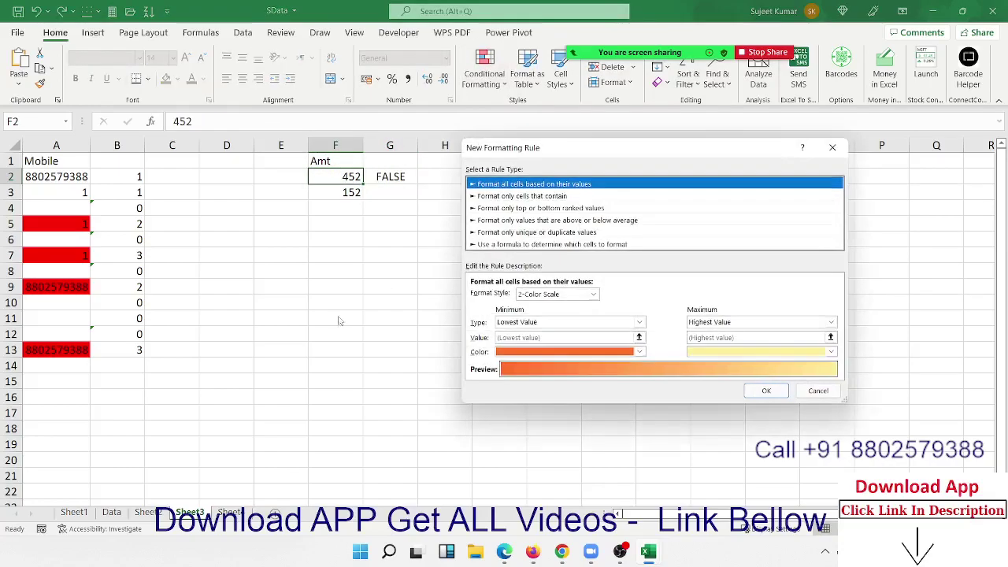
{"action": "left_click", "coordinate": [480, 245]}
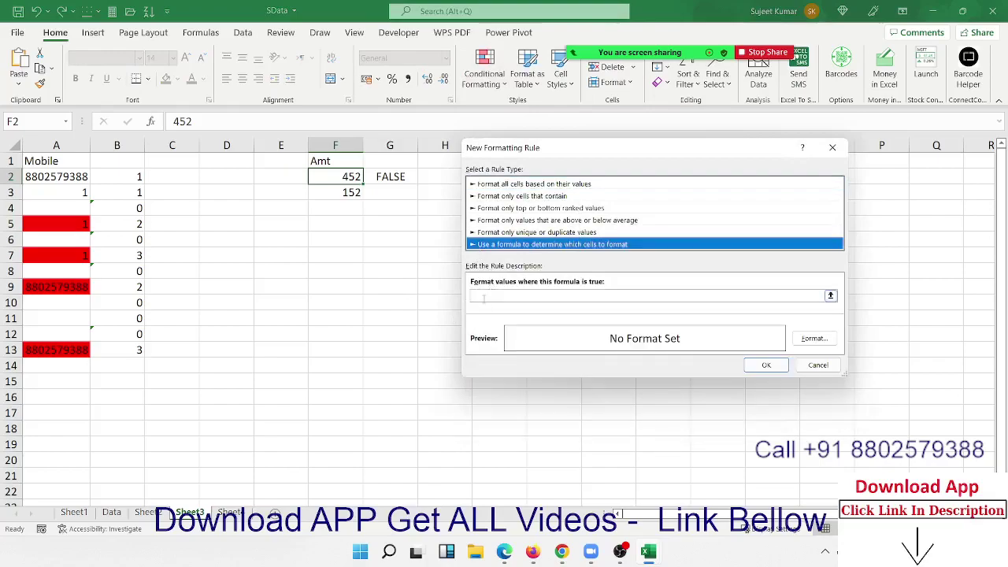
{"action": "left_click", "coordinate": [482, 296]}
{"action": "type", "text": "ISTEXT(F2)"}
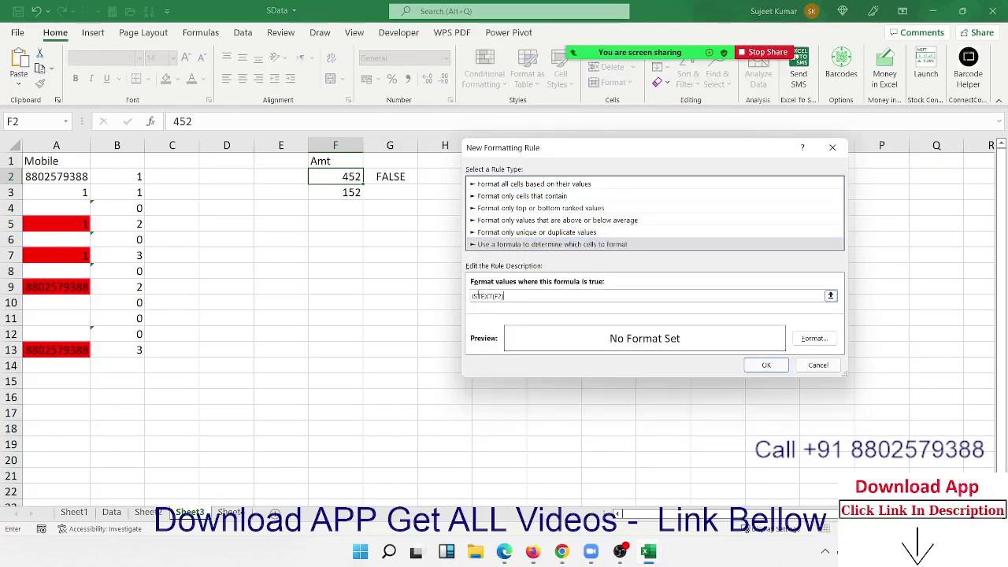
{"action": "key", "text": "ctrl+a"}
{"action": "key", "text": "BackSpace"}
{"action": "type", "text": "ISTEXT(F2)"}
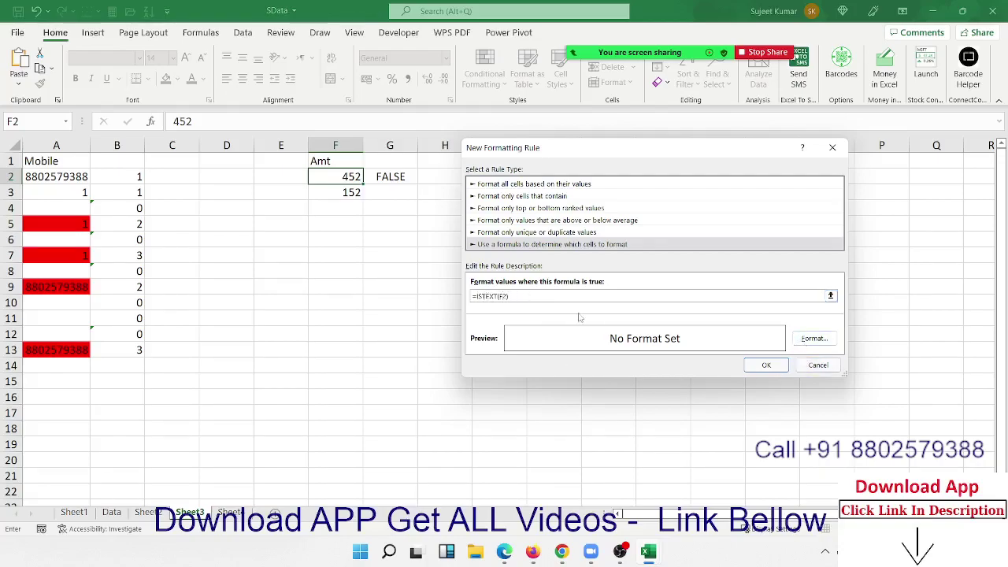
{"action": "left_click_drag", "start_coordinate": [521, 297], "coordinate": [489, 297]}
Give the ISTEXT rule a yellow fill and save it.
{"action": "left_click", "coordinate": [813, 338]}
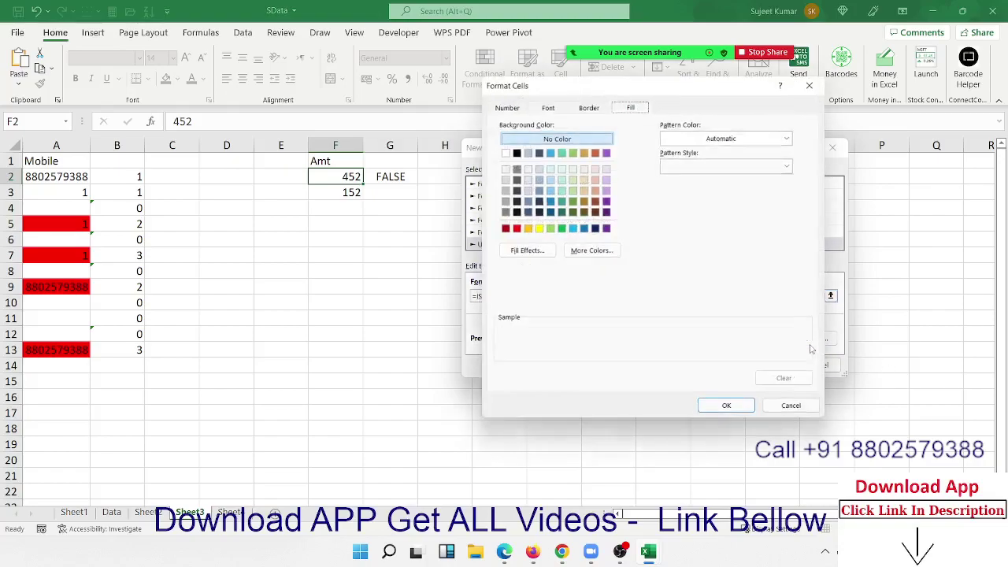
{"action": "left_click", "coordinate": [549, 232]}
{"action": "left_click", "coordinate": [537, 228]}
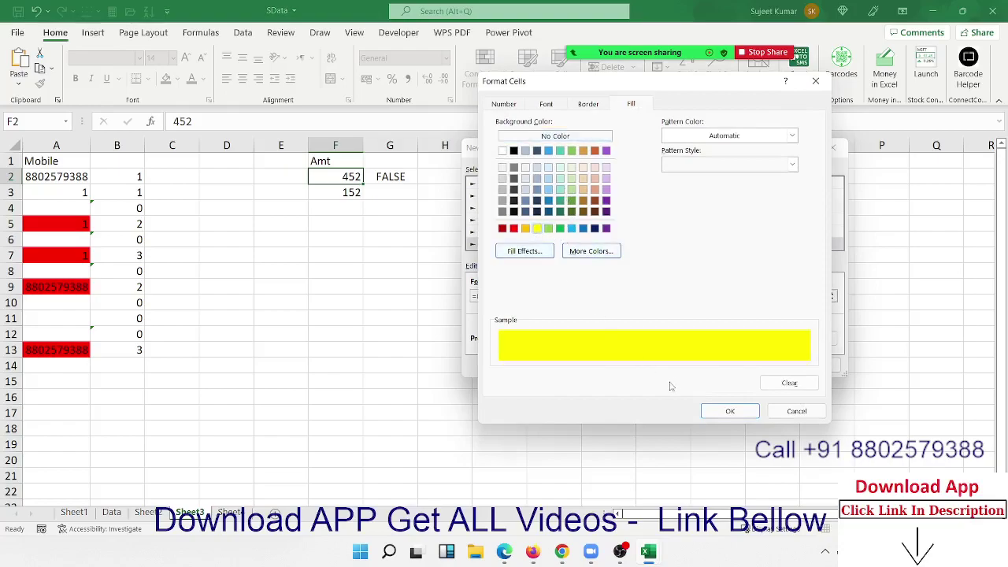
{"action": "left_click", "coordinate": [729, 411]}
{"action": "left_click", "coordinate": [765, 364]}
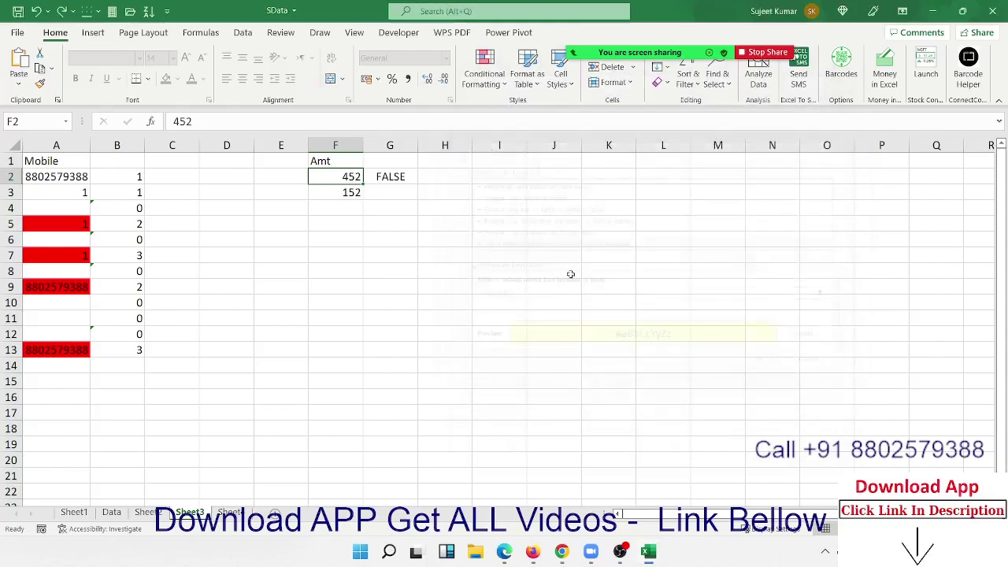
Paint F2's rule down to F10 and test it by entering zxczx in F6.
{"action": "left_click", "coordinate": [40, 83]}
{"action": "left_click_drag", "start_coordinate": [346, 191], "coordinate": [344, 303]}
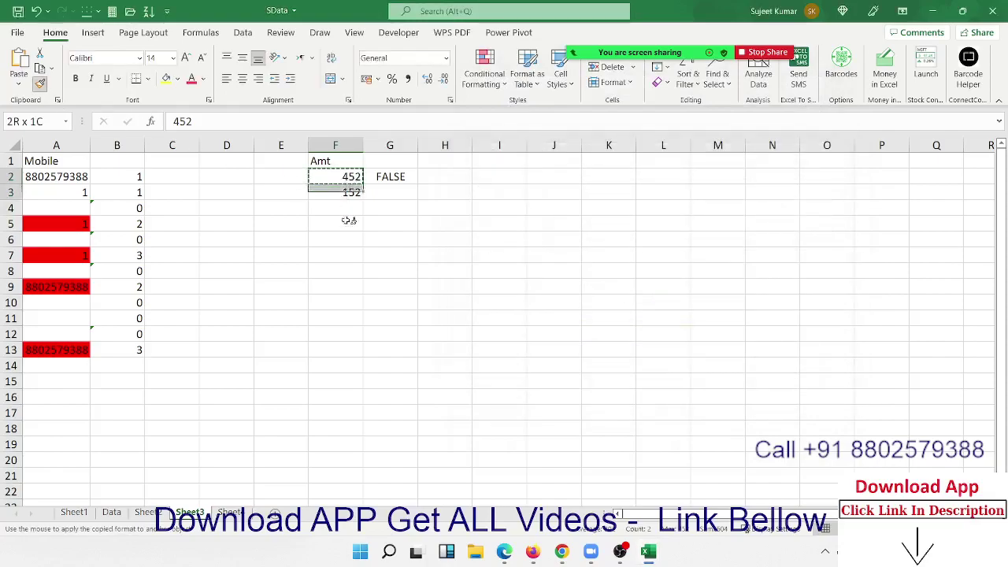
{"action": "left_click", "coordinate": [341, 240]}
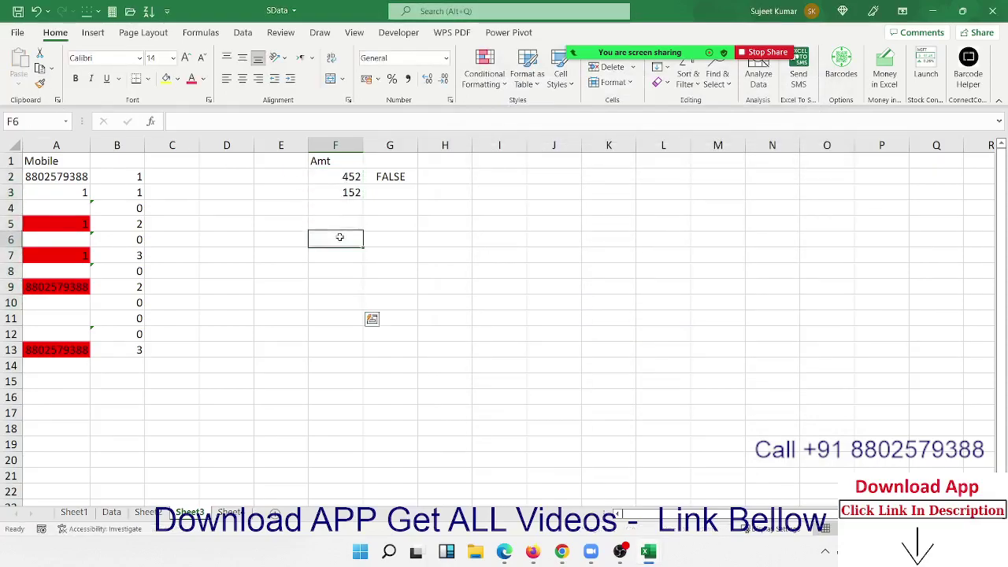
{"action": "type", "text": "zxczx"}
{"action": "left_click", "coordinate": [342, 276]}
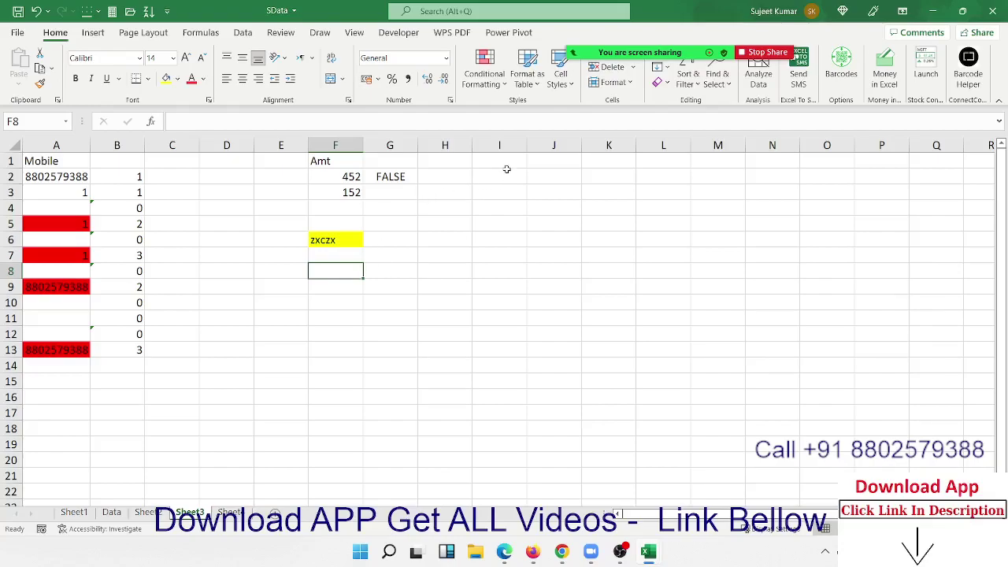
{"action": "left_click", "coordinate": [507, 171]}
Enter the heading Mobile in I1 and a sample 10-digit mobile number in I2.
{"action": "key", "text": "Up"}
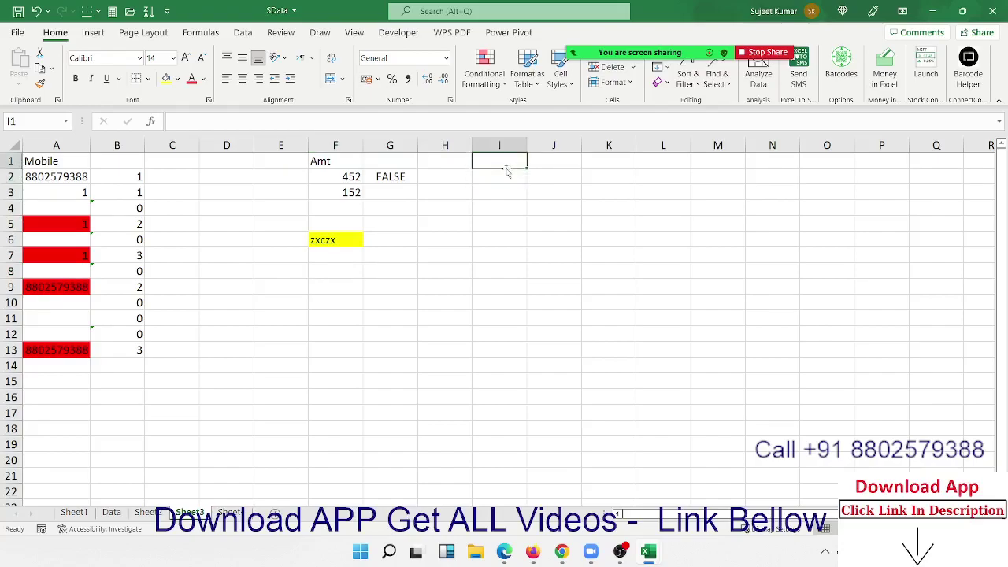
{"action": "type", "text": "Mobil"}
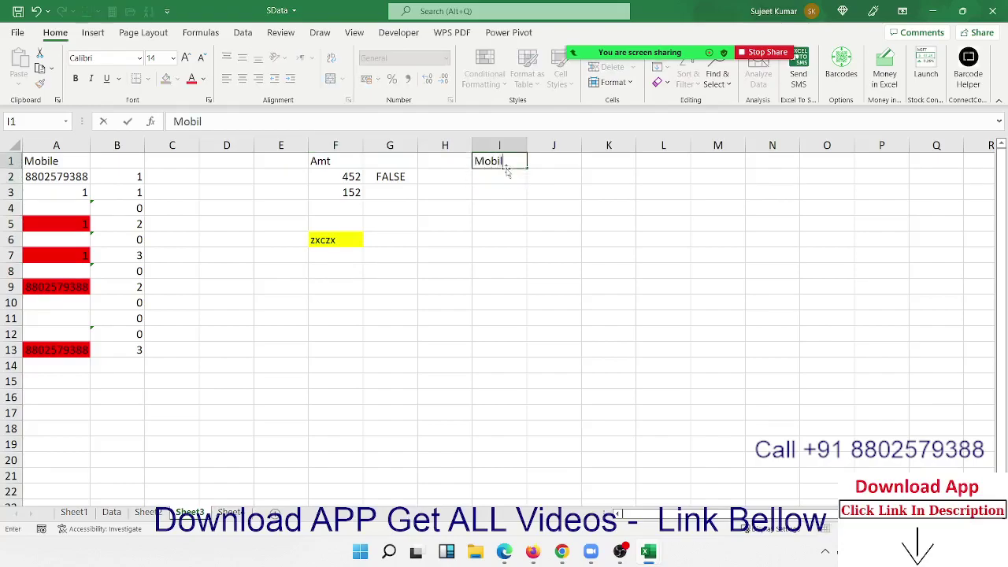
{"action": "type", "text": "e"}
{"action": "key", "text": "Return"}
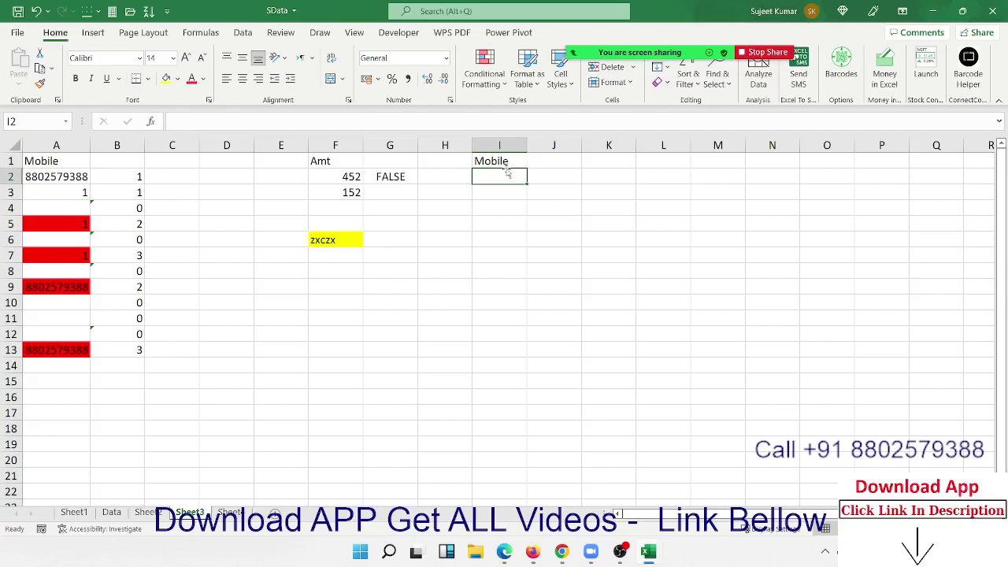
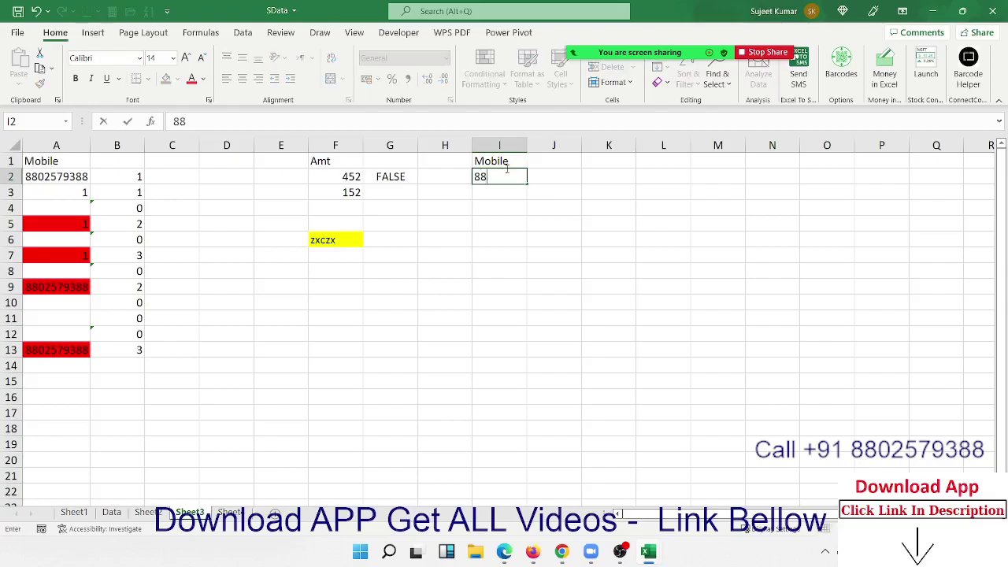
{"action": "key", "text": "Return"}
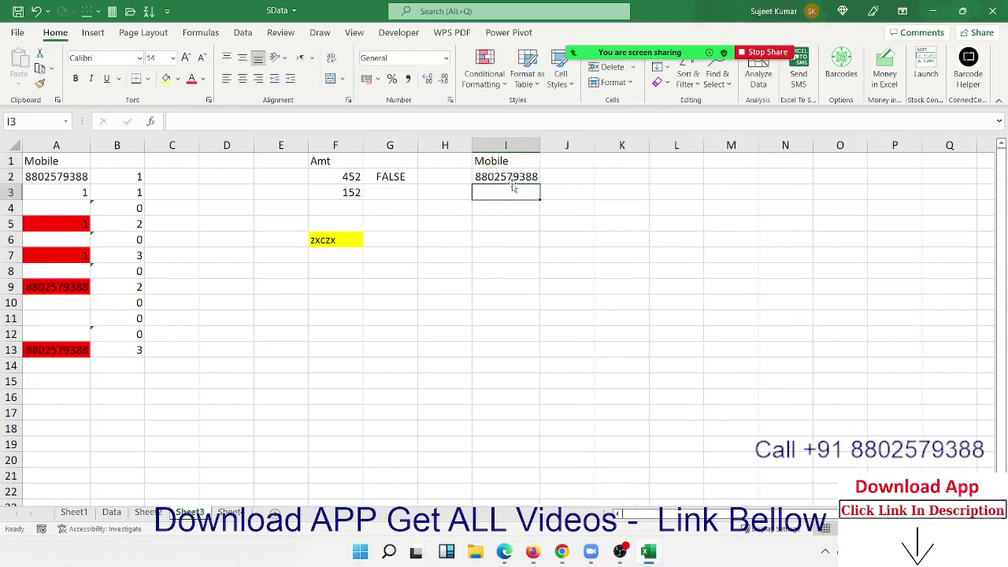
{"action": "key", "text": "Up"}
{"action": "left_click", "coordinate": [482, 72]}
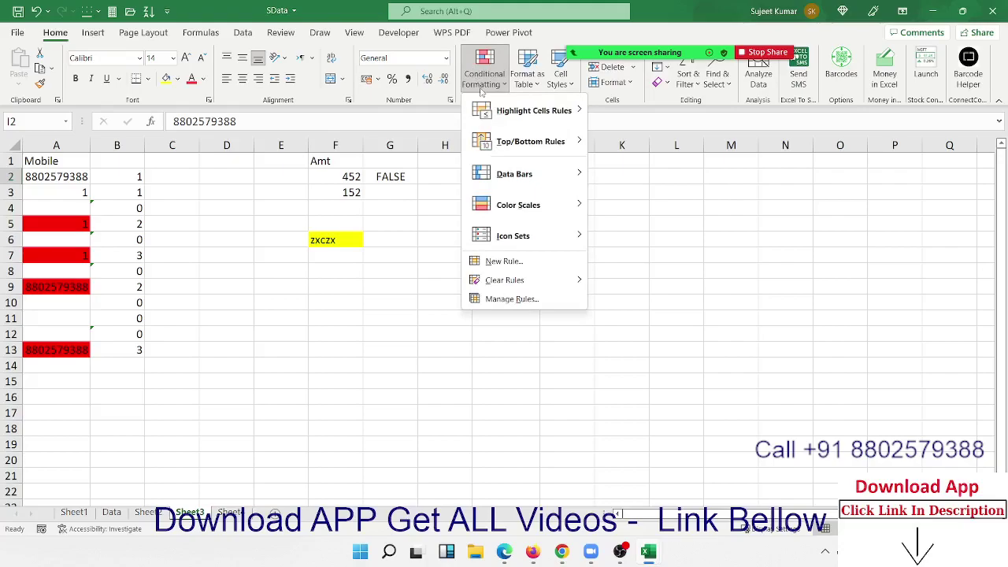
Add a formula rule =len(I2)<>10 on I2 with a yellow fill.
{"action": "mouse_move", "coordinate": [487, 111]}
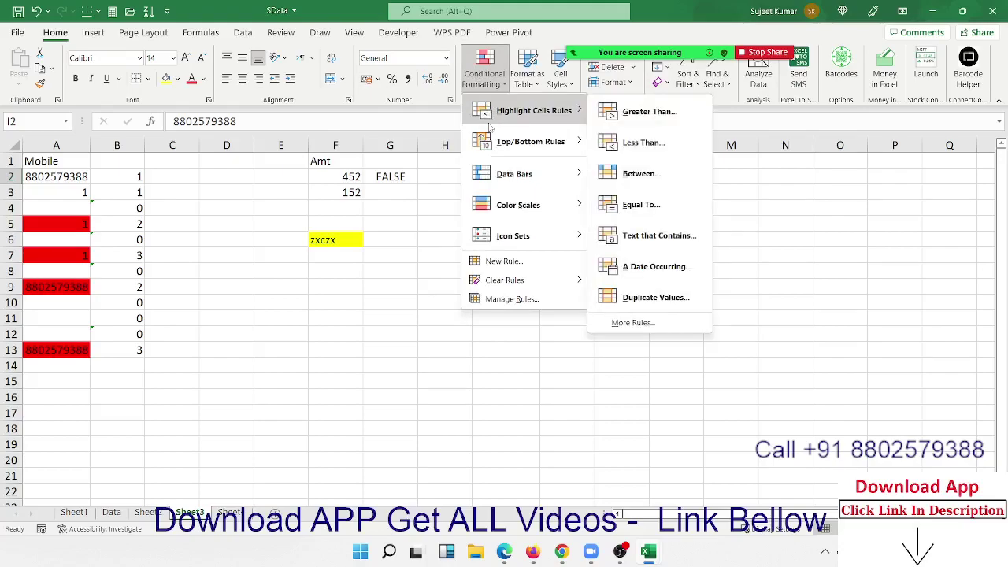
{"action": "left_click", "coordinate": [503, 261]}
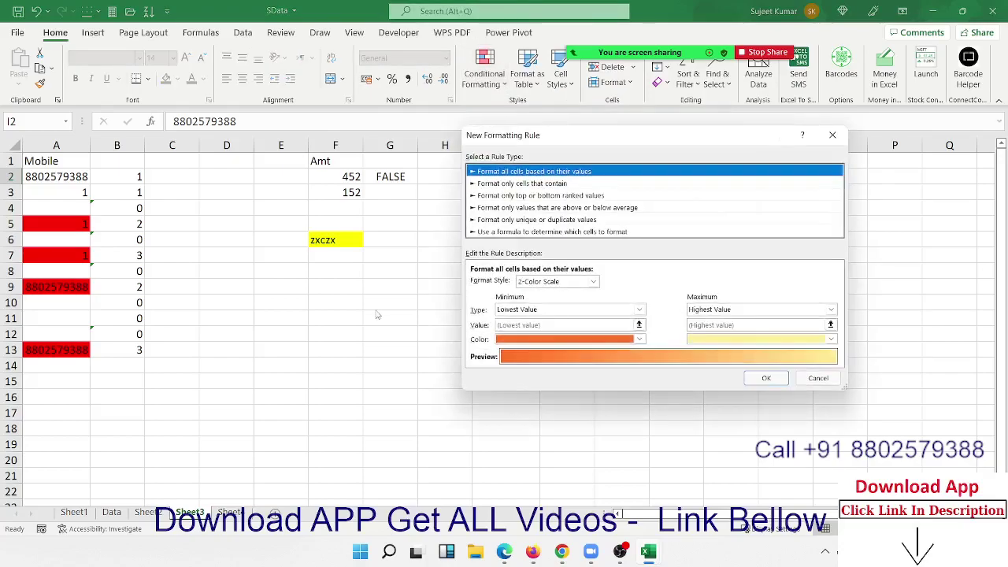
{"action": "left_click", "coordinate": [494, 232]}
{"action": "left_click_drag", "start_coordinate": [496, 134], "coordinate": [503, 263]}
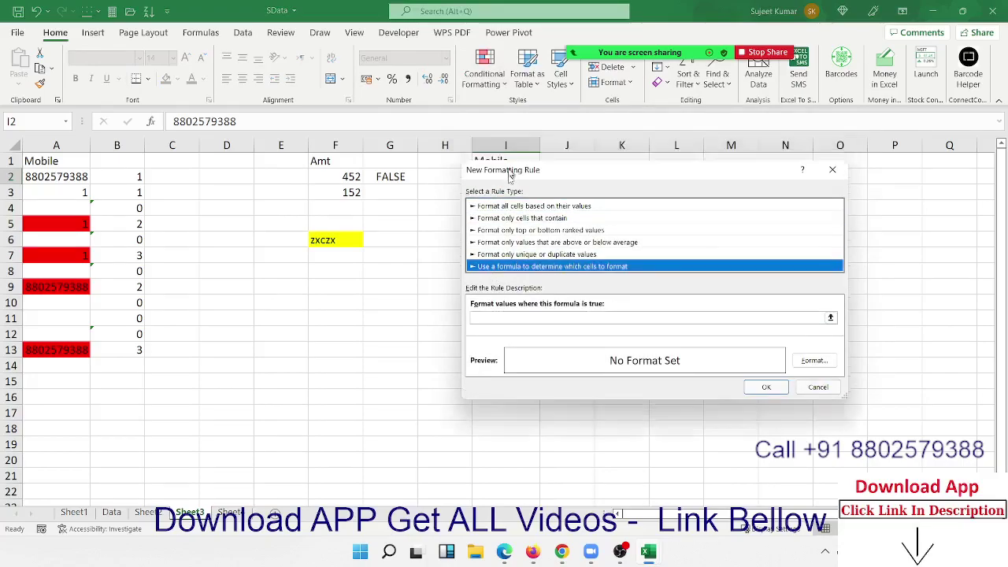
{"action": "left_click", "coordinate": [495, 409]}
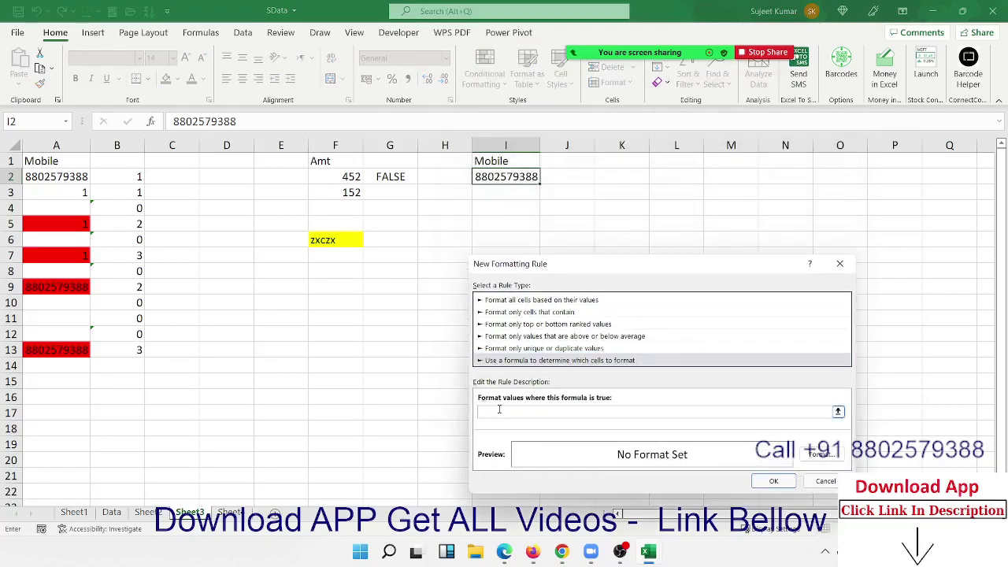
{"action": "type", "text": "="}
{"action": "type", "text": "$"}
{"action": "type", "text": "n"}
{"action": "type", "text": "a"}
{"action": "type", "text": ")"}
{"action": "type", "text": ">"}
{"action": "type", "text": "10"}
{"action": "left_click", "coordinate": [819, 454]}
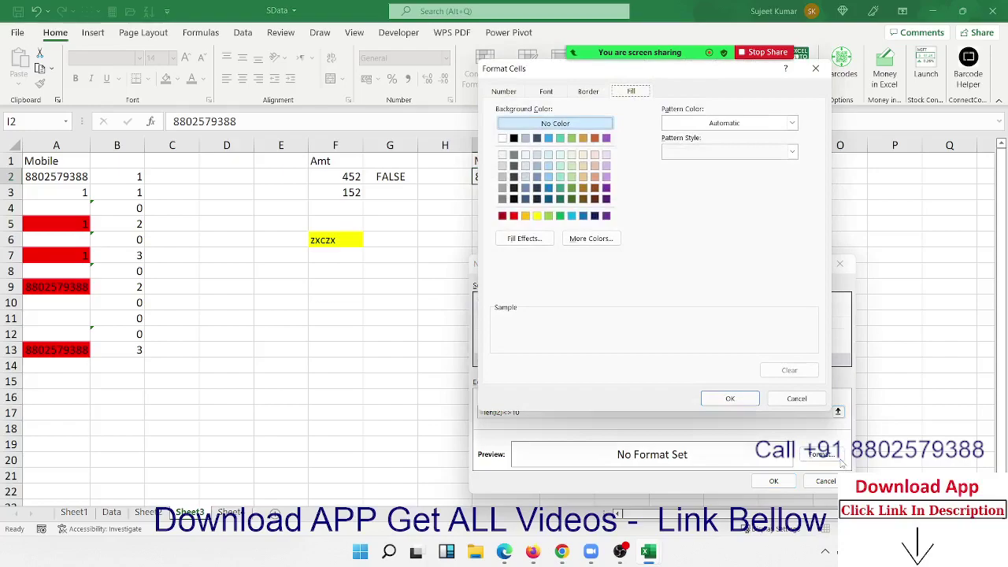
{"action": "left_click", "coordinate": [536, 215]}
{"action": "left_click", "coordinate": [730, 398]}
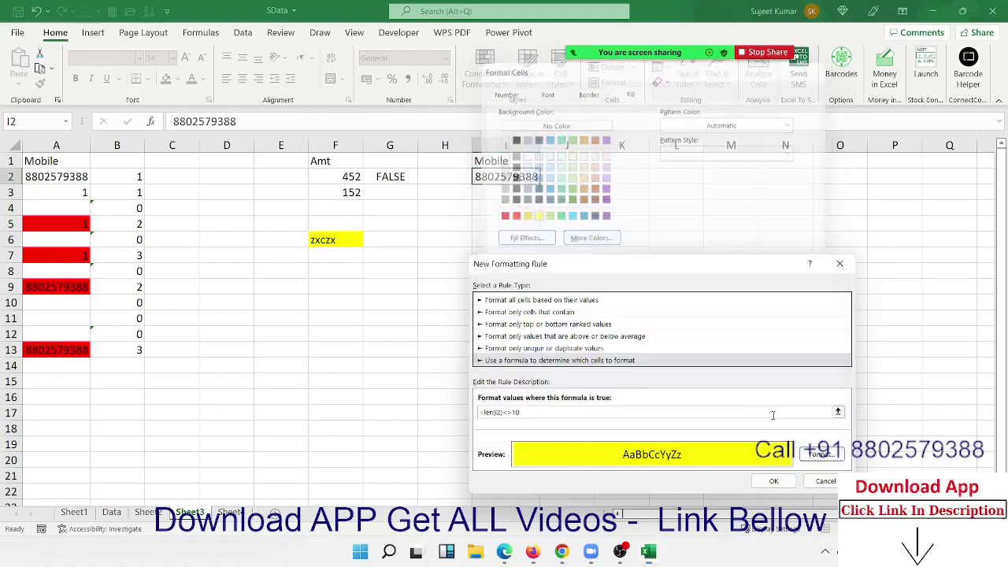
{"action": "left_click", "coordinate": [773, 481]}
Paint I2's length rule down column I through I11.
{"action": "left_click", "coordinate": [43, 84]}
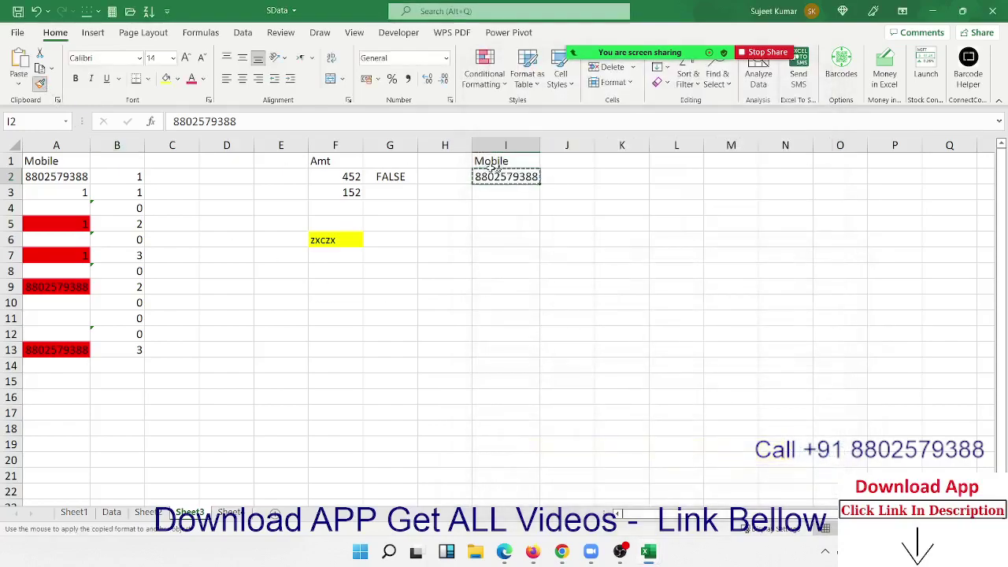
{"action": "left_click_drag", "start_coordinate": [506, 178], "coordinate": [519, 311]}
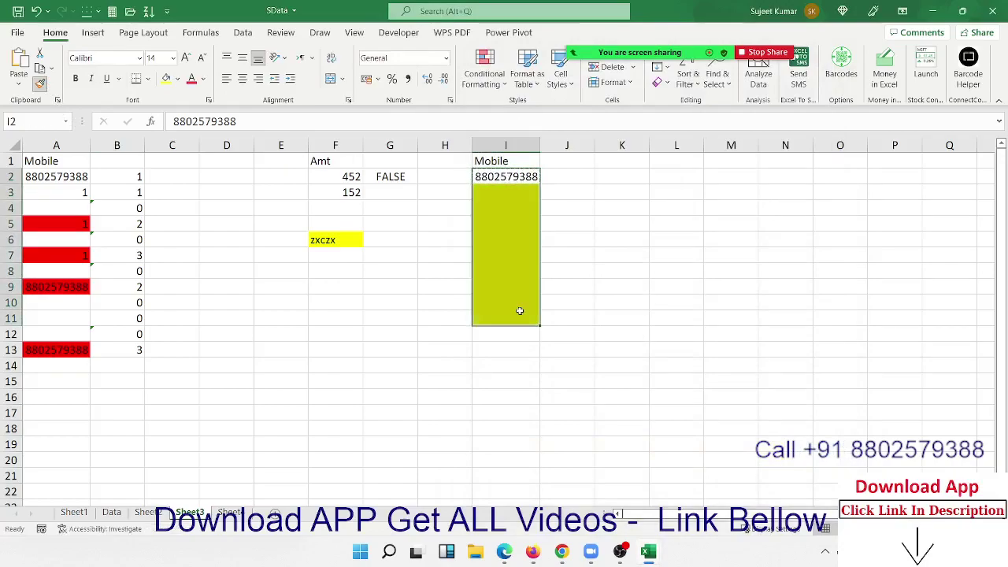
{"action": "left_click", "coordinate": [618, 254]}
Enter =LEN(I3) in J3, showing the blank I3 has length 0.
{"action": "left_click", "coordinate": [568, 199]}
{"action": "type", "text": "="}
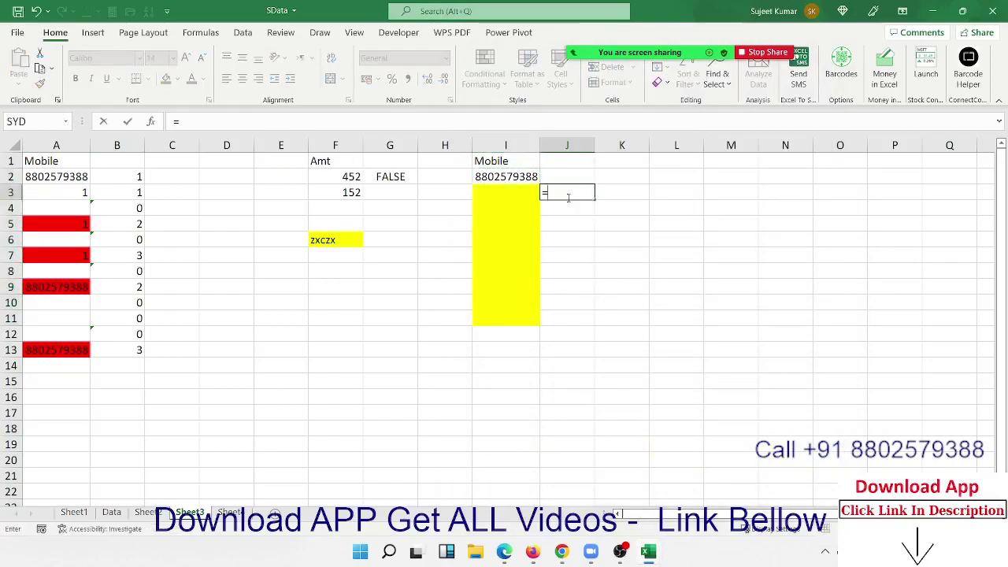
{"action": "type", "text": "le"}
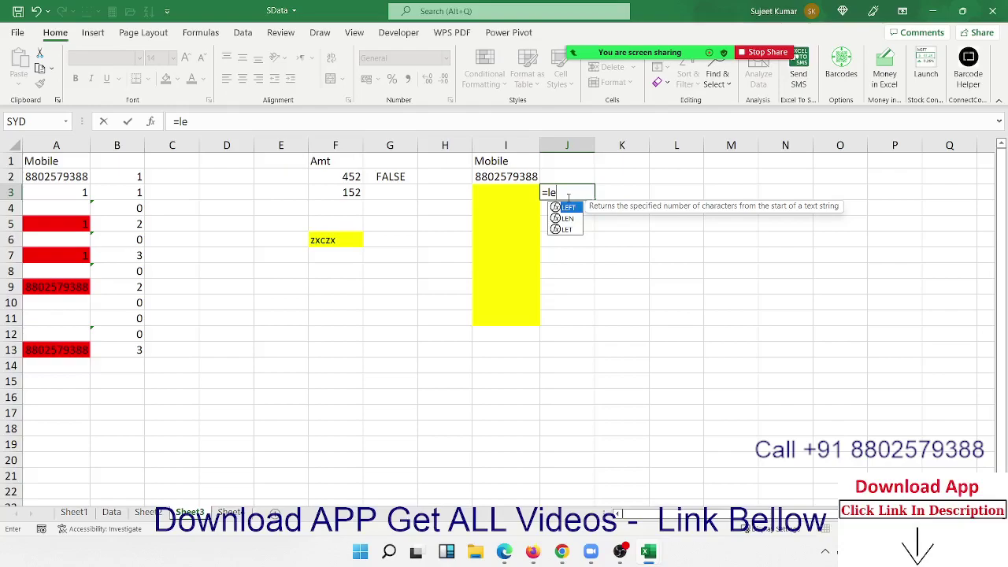
{"action": "key", "text": "Down"}
{"action": "key", "text": "Tab"}
{"action": "key", "text": "Left"}
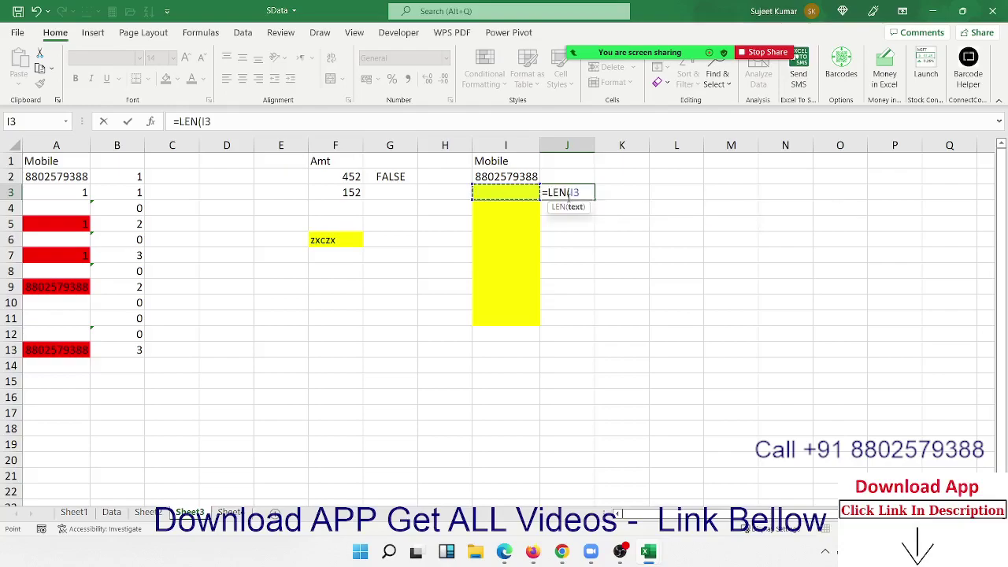
{"action": "type", "text": ")"}
{"action": "key", "text": "Return"}
{"action": "key", "text": "Up"}
{"action": "key", "text": "Left"}
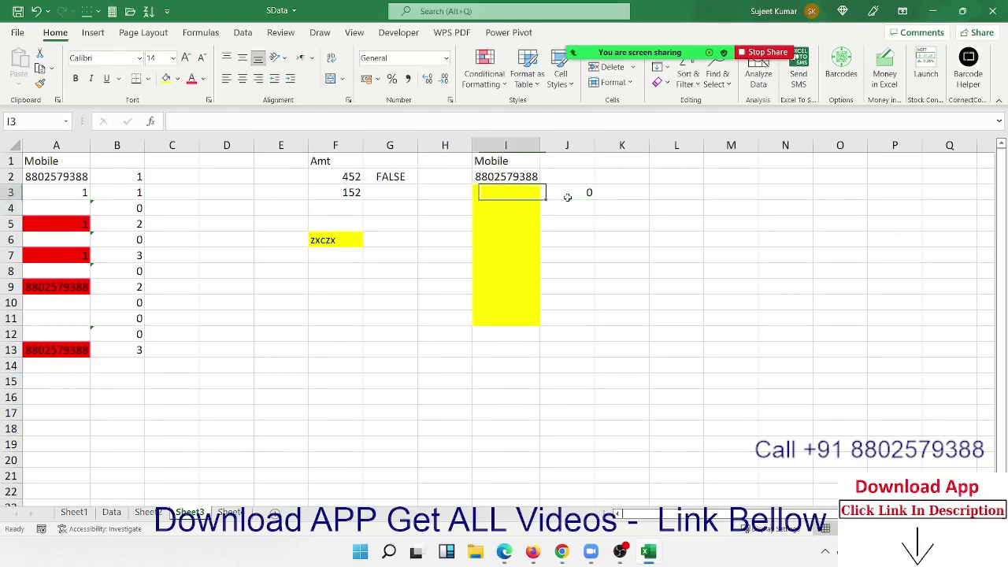
{"action": "key", "text": "Up"}
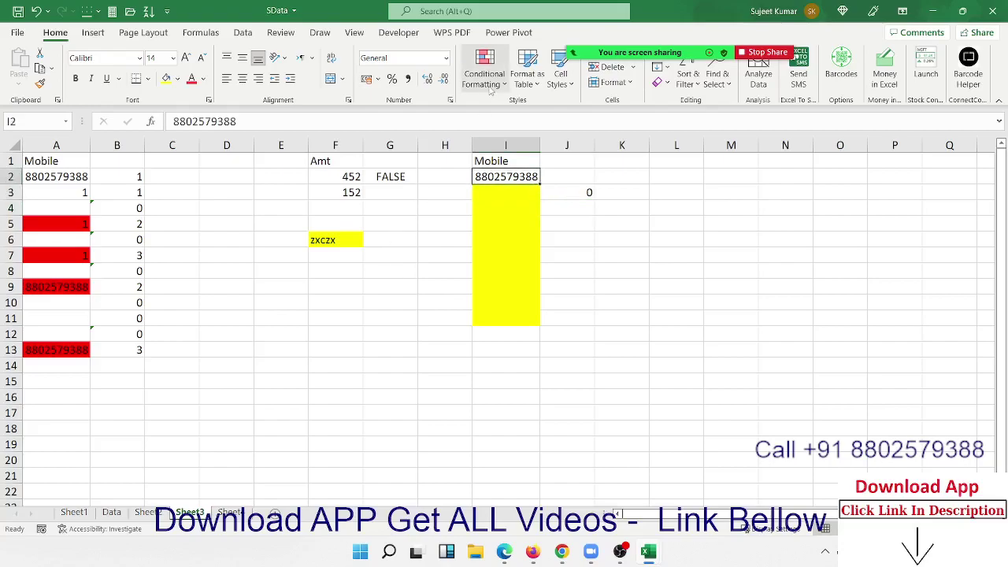
Edit the length rule to =AND(LEN(I2)<>10,LEN(I2)>0) so blank cells stay unfilled.
{"action": "left_click", "coordinate": [484, 69]}
{"action": "left_click", "coordinate": [512, 301]}
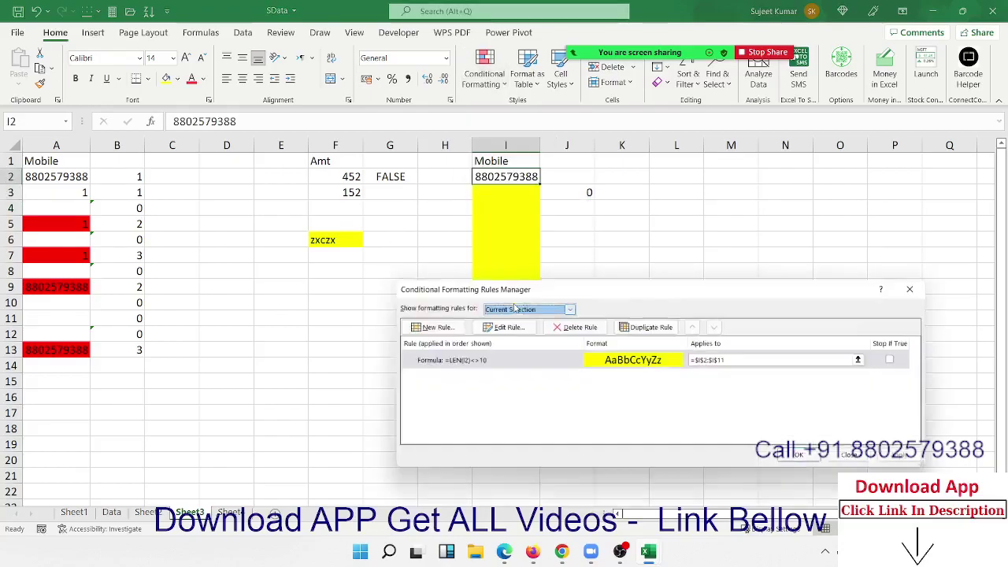
{"action": "left_click", "coordinate": [488, 361]}
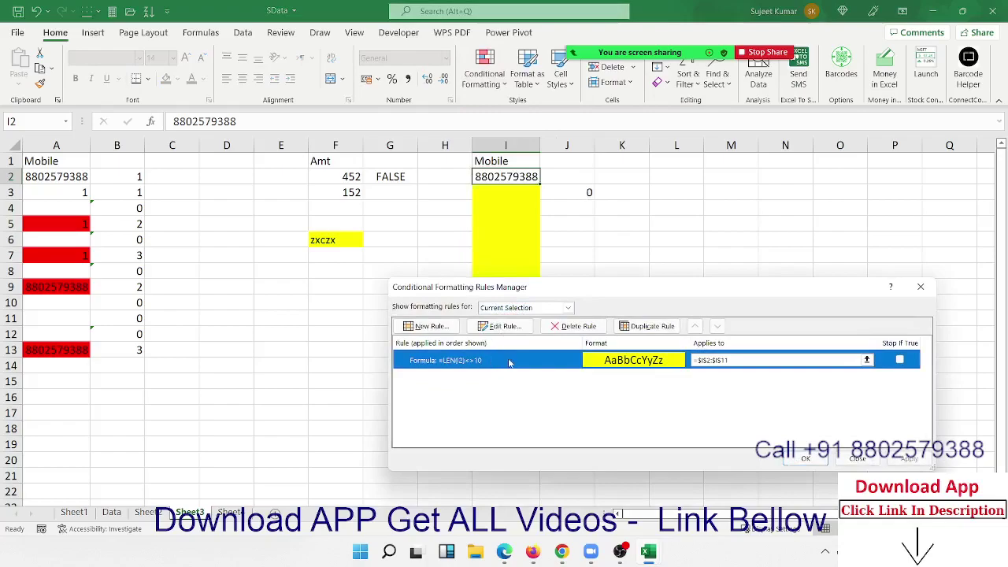
{"action": "double_click", "coordinate": [508, 362]}
{"action": "left_click_drag", "start_coordinate": [572, 268], "coordinate": [183, 236]}
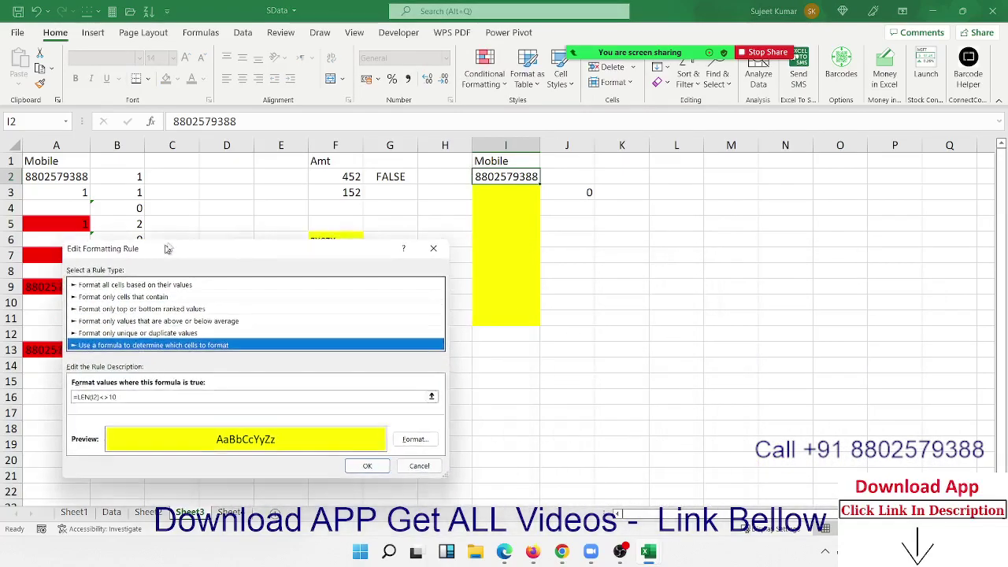
{"action": "left_click", "coordinate": [95, 382]}
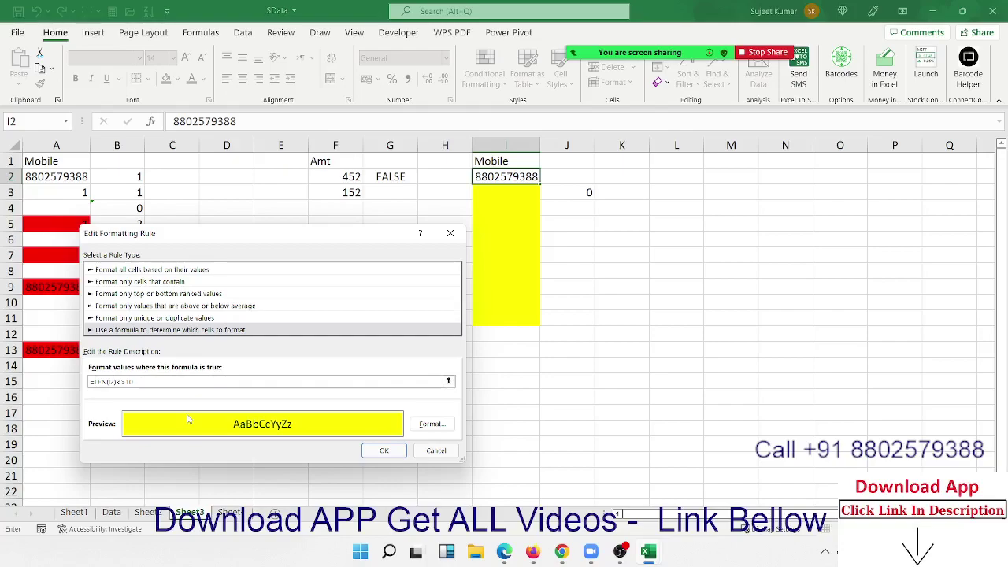
{"action": "type", "text": "and("}
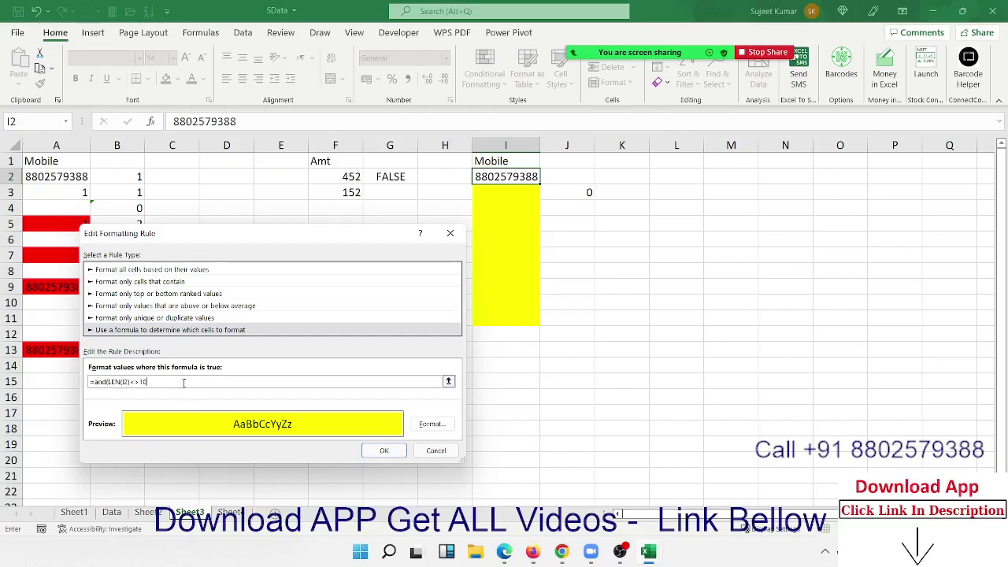
{"action": "type", "text": ",len(I2"}
{"action": "type", "text": ">0)"}
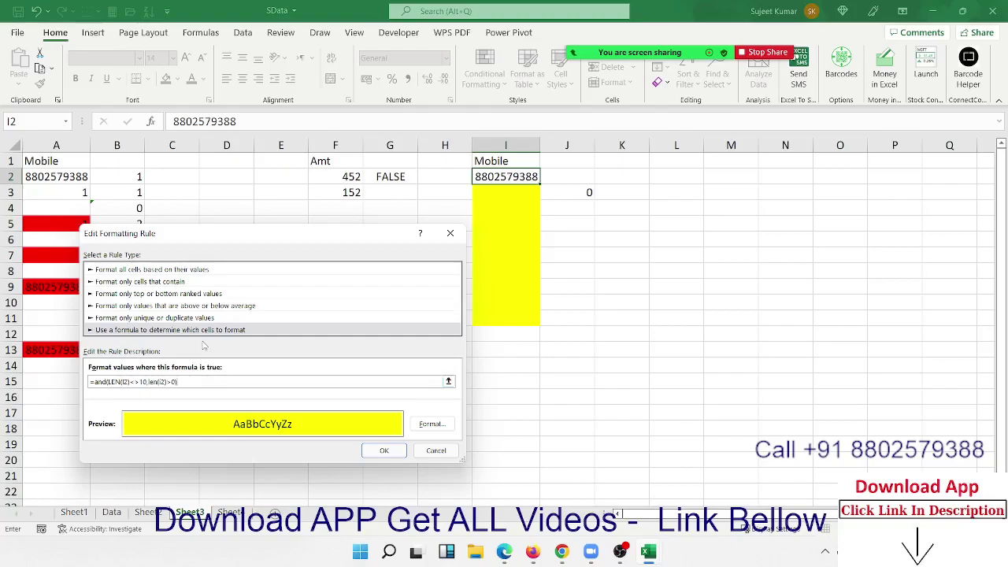
{"action": "left_click", "coordinate": [386, 451]}
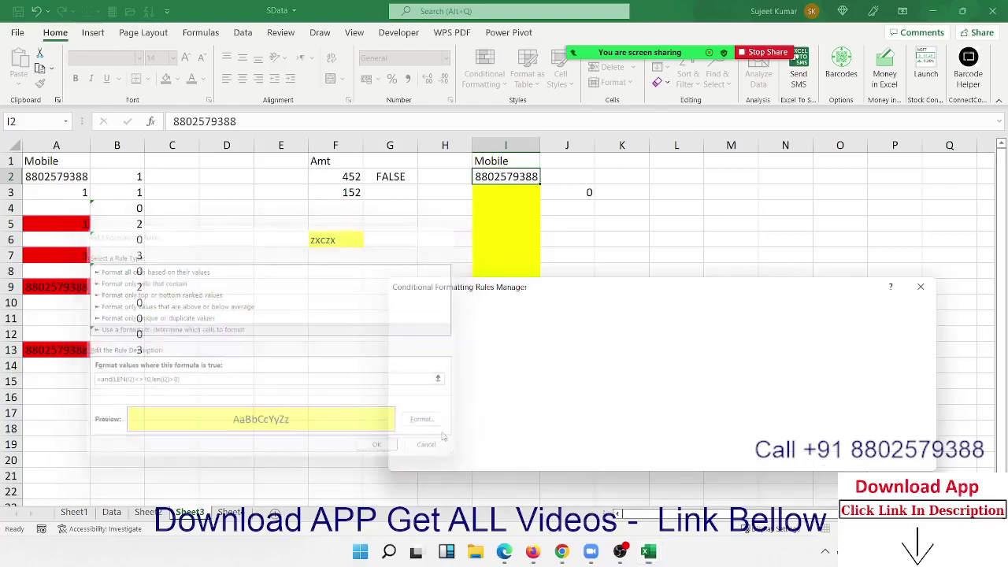
{"action": "left_click", "coordinate": [905, 458]}
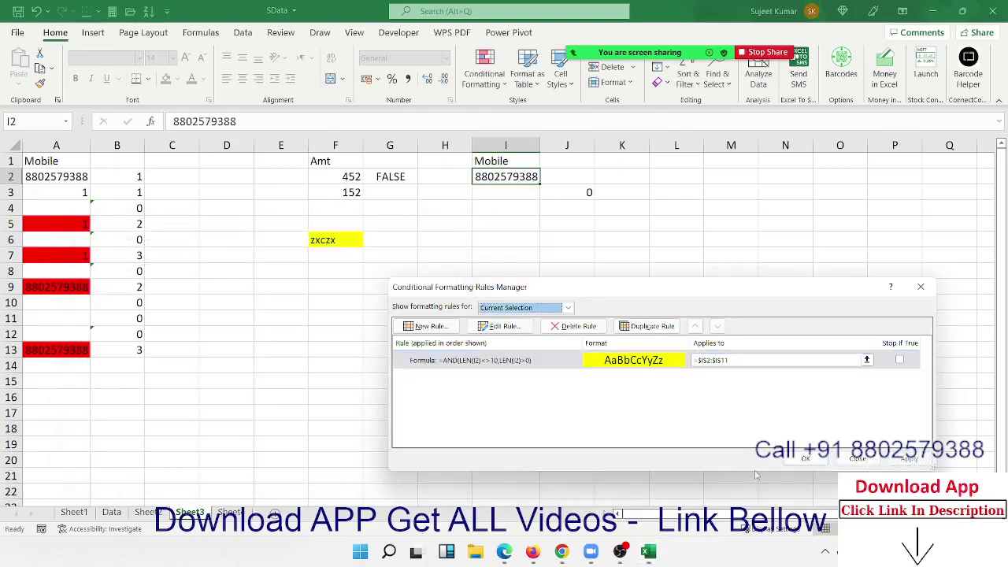
{"action": "left_click", "coordinate": [801, 462]}
Enter 654654 in I6 and see it highlighted yellow.
{"action": "left_click", "coordinate": [494, 231]}
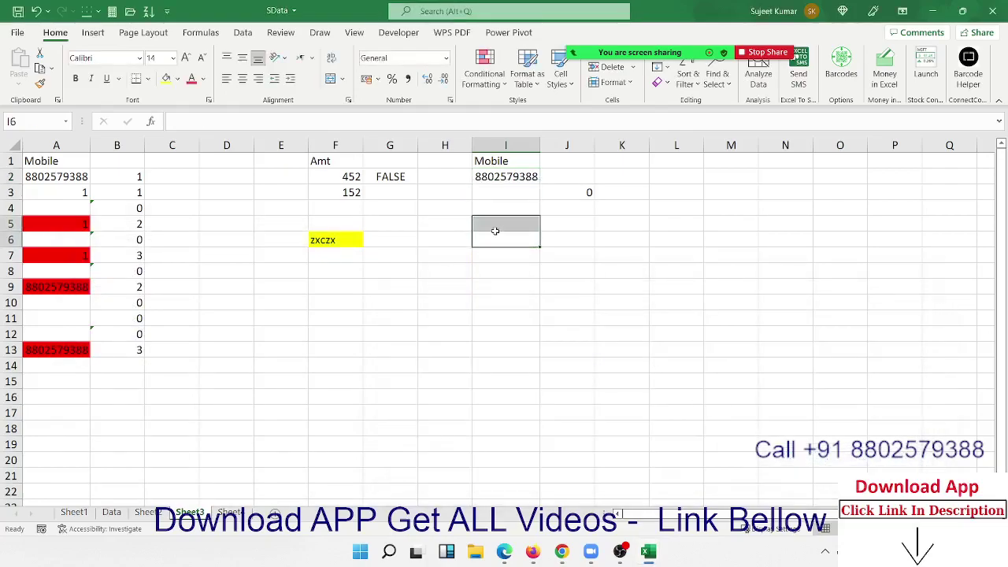
{"action": "type", "text": "654654"}
{"action": "key", "text": "Return"}
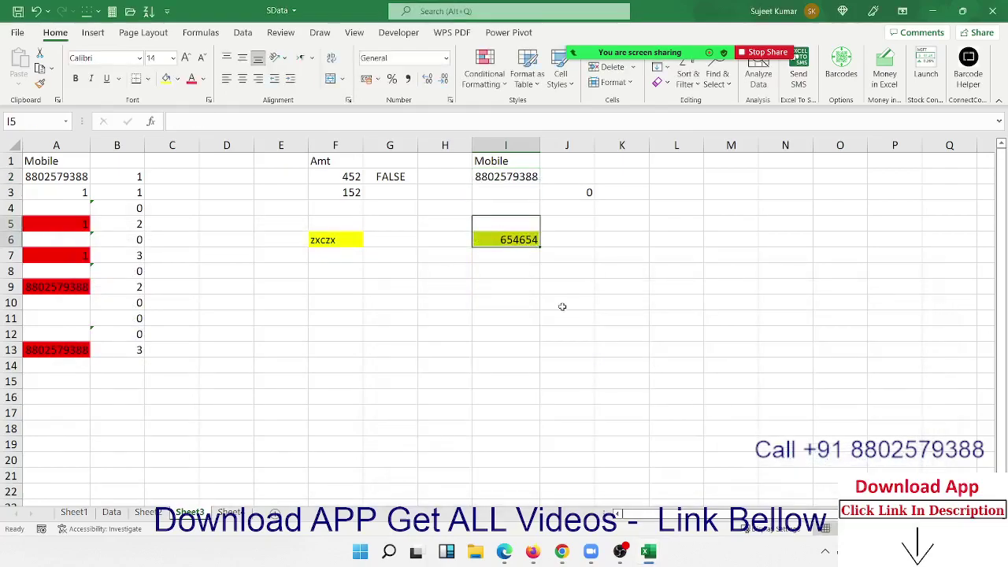
{"action": "left_click", "coordinate": [524, 271]}
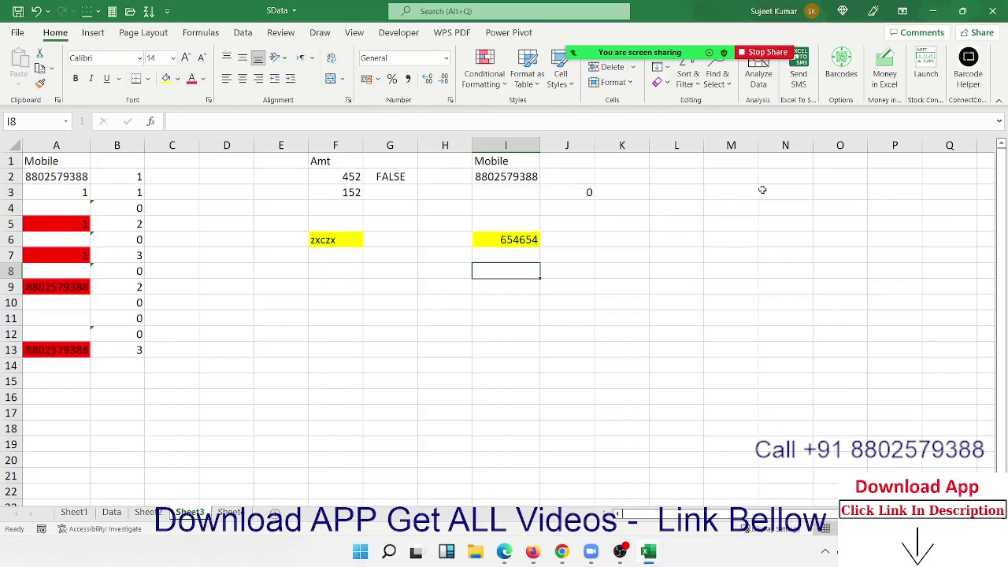
{"action": "left_click", "coordinate": [736, 164]}
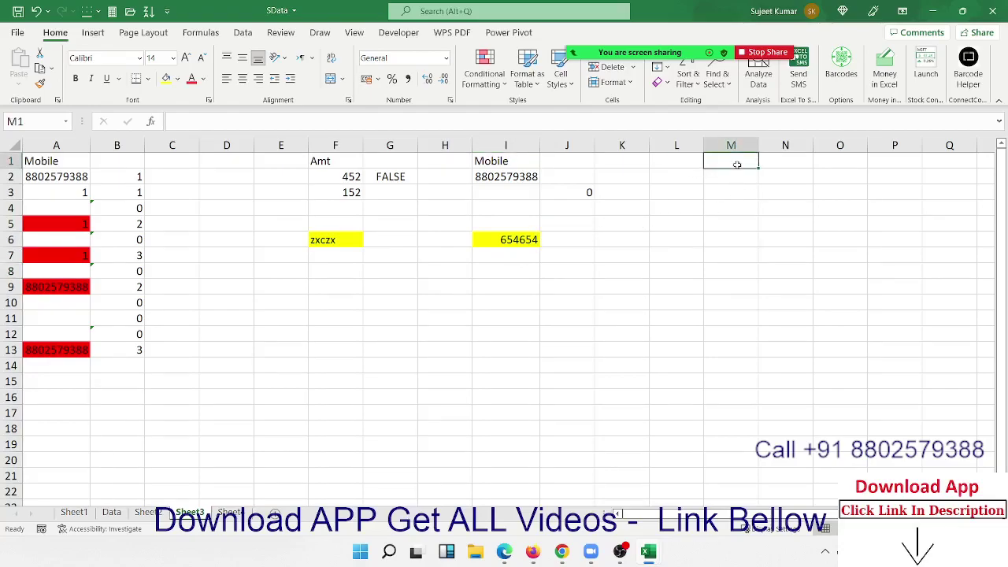
Enter Day in M1 and Sat in M2, then fill weekday names down to M16.
{"action": "type", "text": "Day"}
{"action": "key", "text": "Return"}
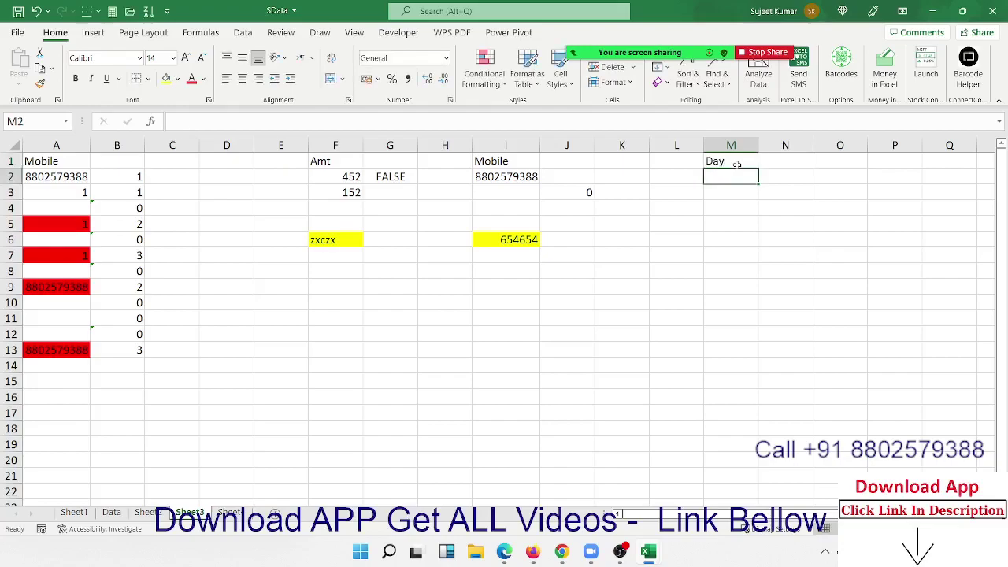
{"action": "type", "text": "Sat"}
{"action": "key", "text": "Return"}
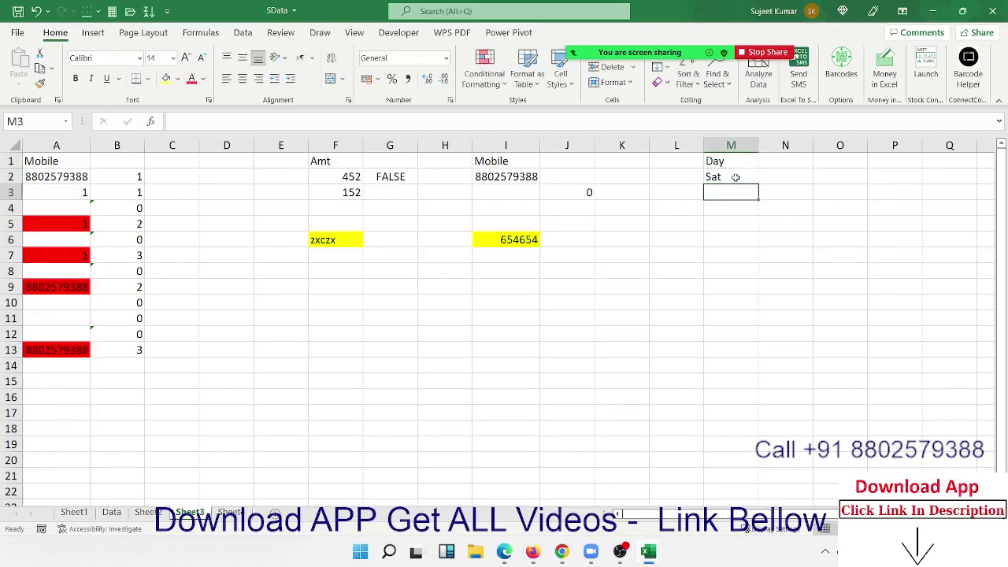
{"action": "left_click", "coordinate": [735, 178]}
{"action": "left_click_drag", "start_coordinate": [758, 182], "coordinate": [761, 408]}
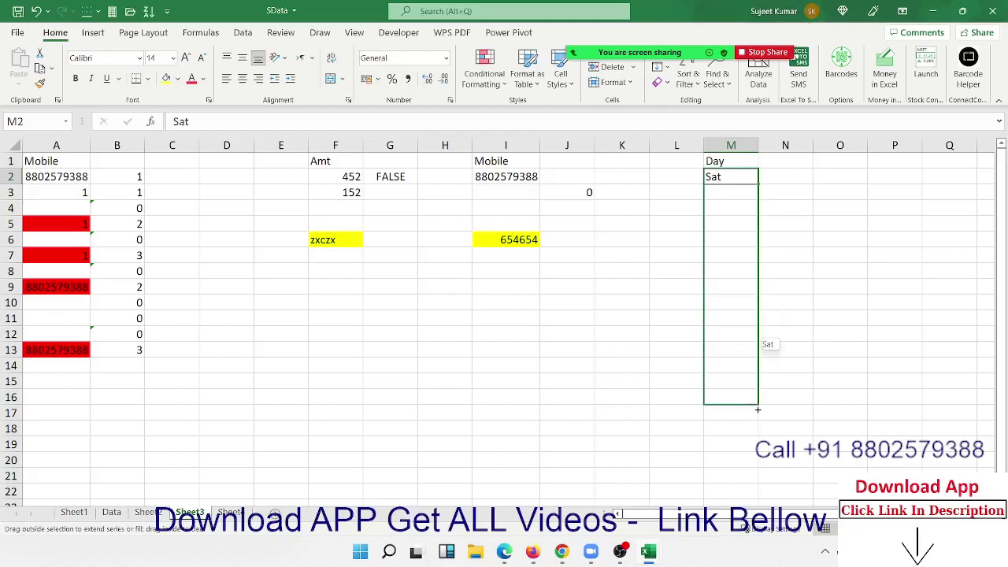
{"action": "left_click", "coordinate": [717, 174]}
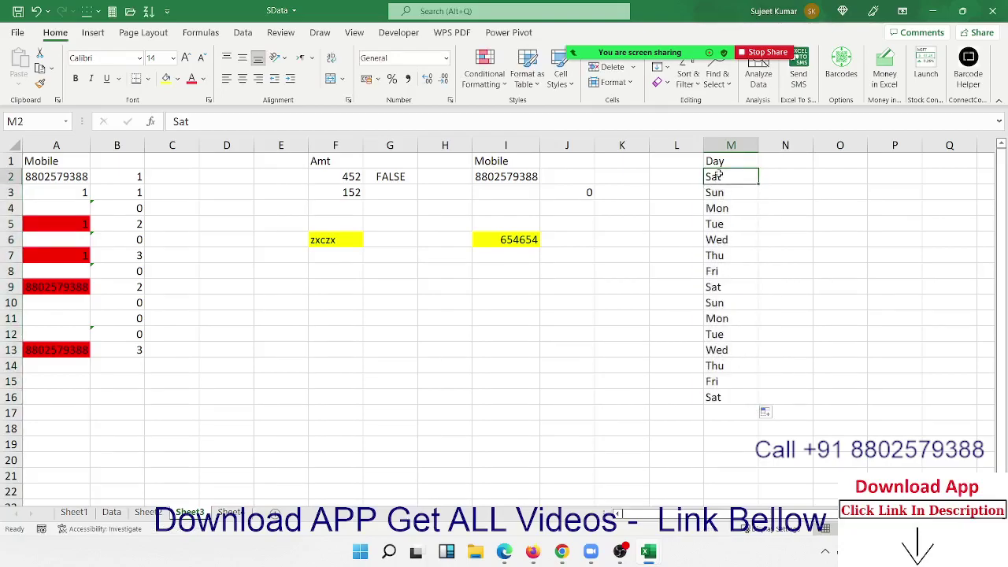
Highlight cells in M2:M16 equal to Sat with light red fill.
{"action": "left_click", "coordinate": [733, 402], "text": "shift"}
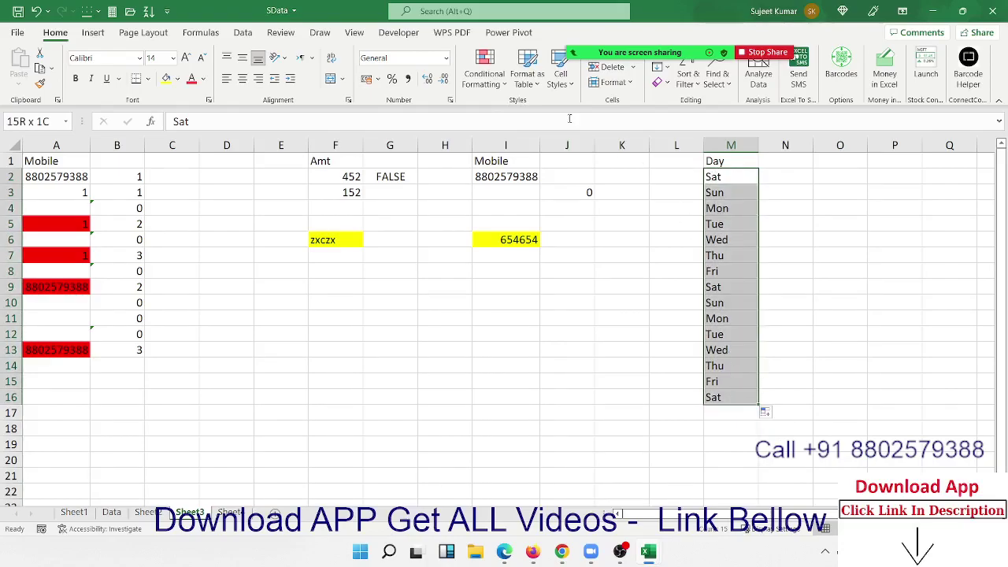
{"action": "left_click", "coordinate": [484, 71]}
{"action": "mouse_move", "coordinate": [520, 111]}
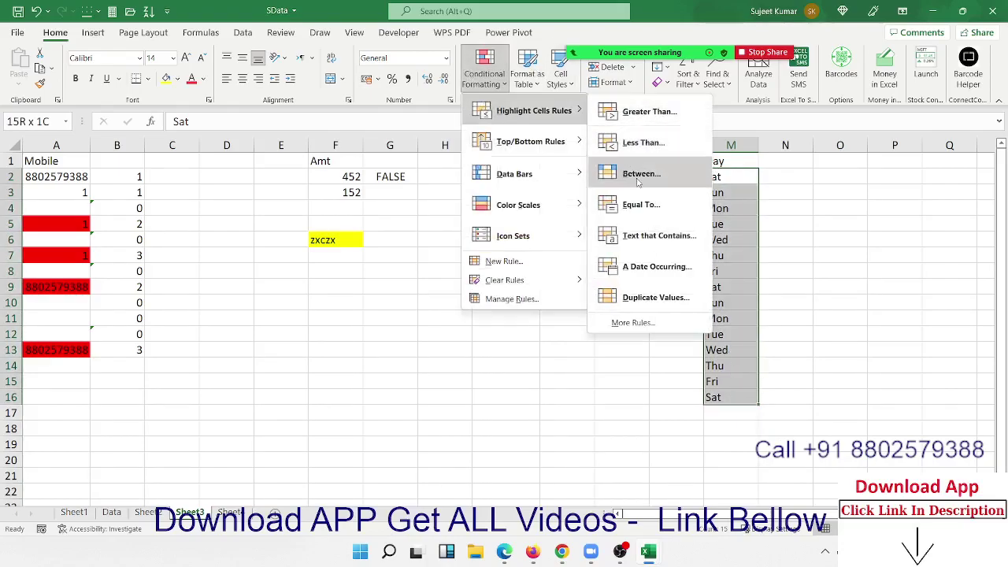
{"action": "left_click", "coordinate": [630, 265]}
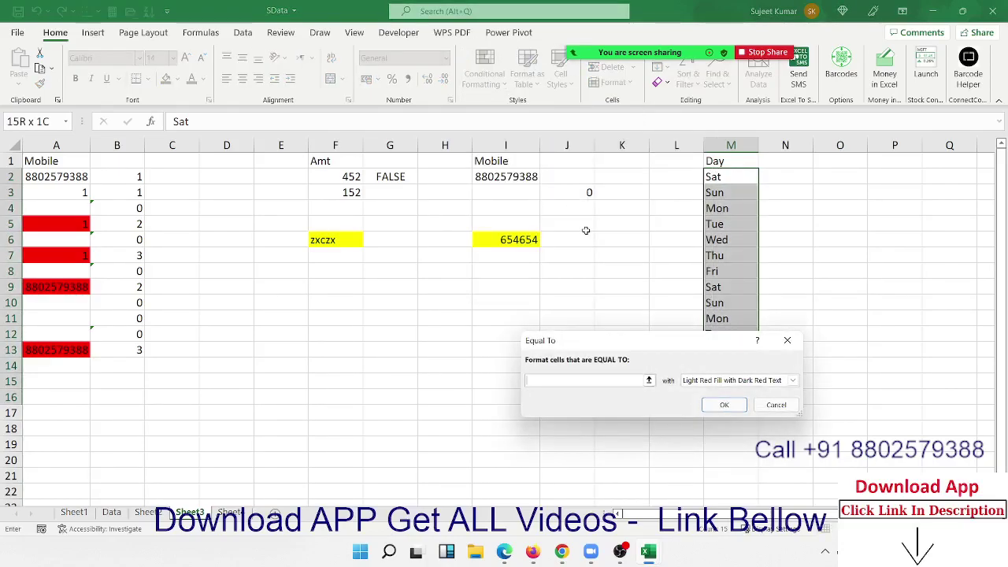
{"action": "type", "text": "SAt"}
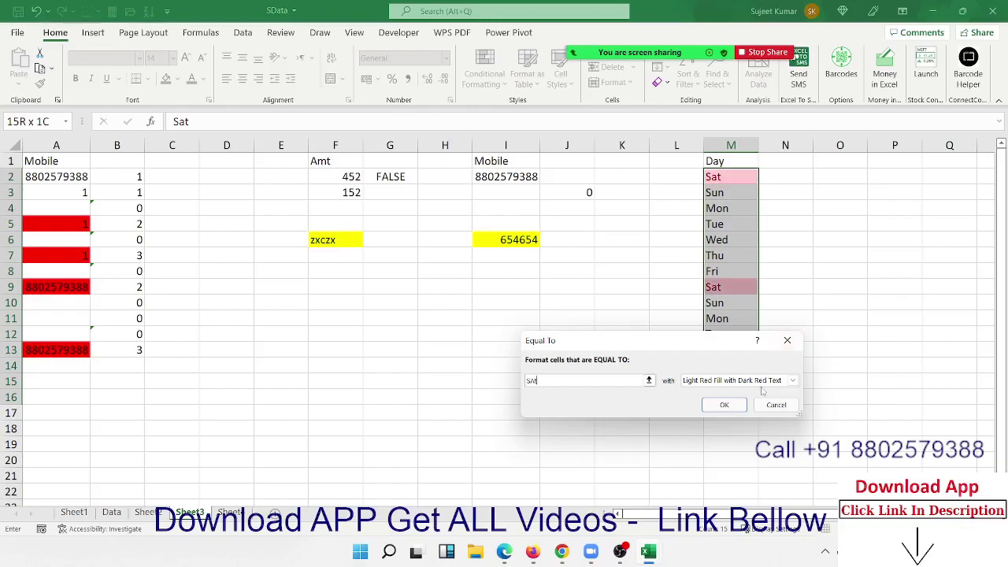
{"action": "left_click", "coordinate": [724, 405]}
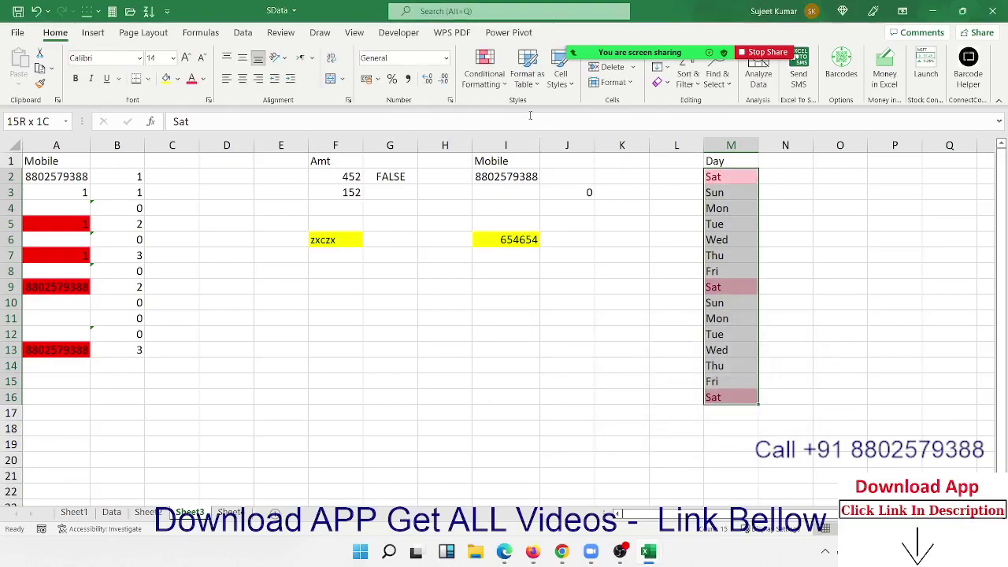
{"action": "left_click", "coordinate": [484, 70]}
Cancel an Equal To rule for Sun and undo the light red Sat highlighting.
{"action": "mouse_move", "coordinate": [563, 114]}
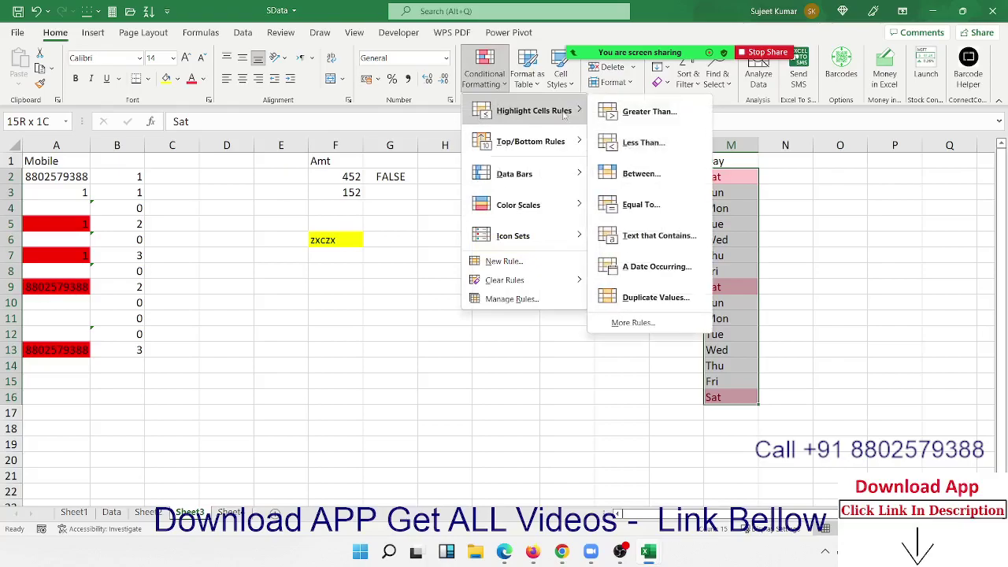
{"action": "left_click", "coordinate": [649, 206]}
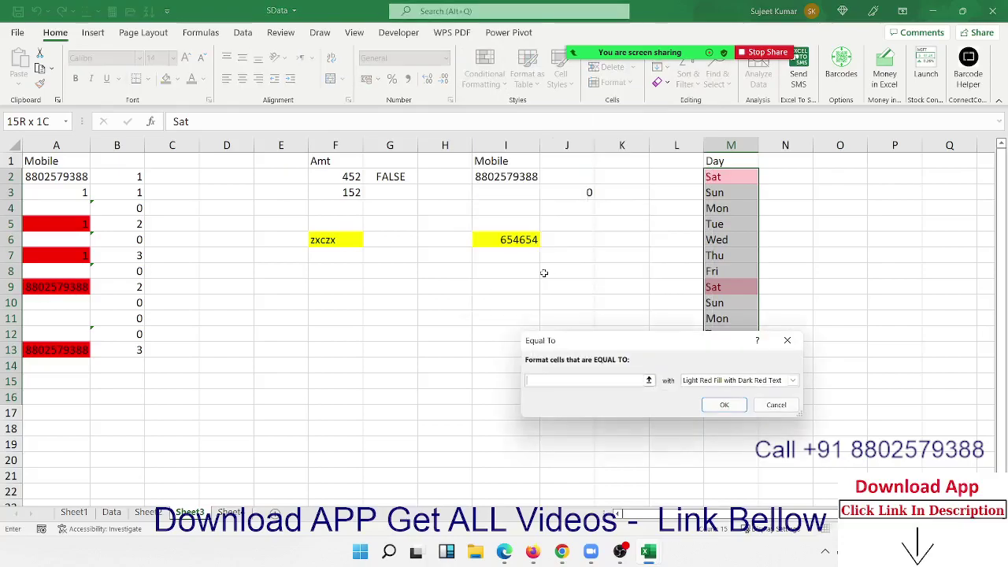
{"action": "type", "text": "Sun"}
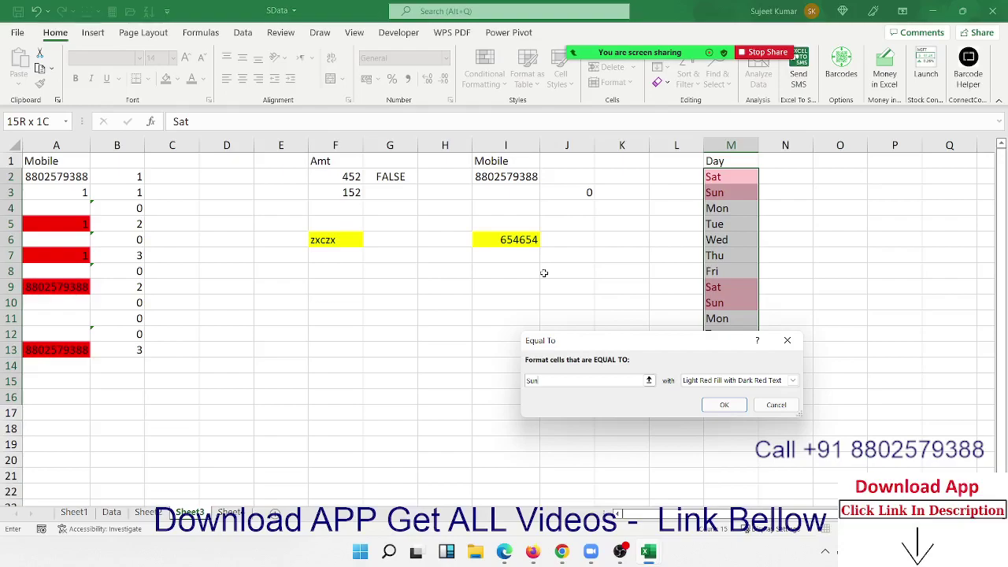
{"action": "key", "text": "Escape"}
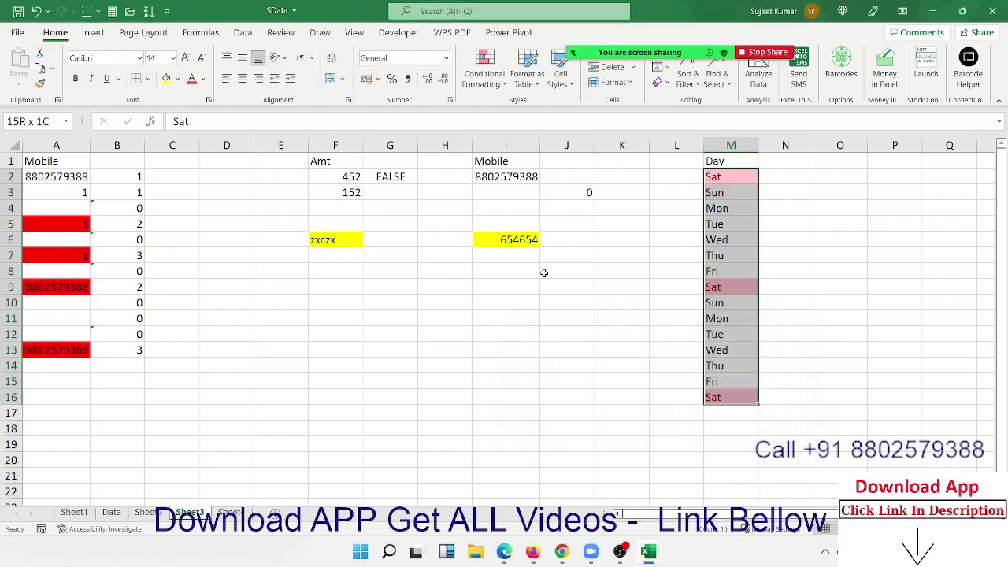
{"action": "key", "text": "ctrl+z"}
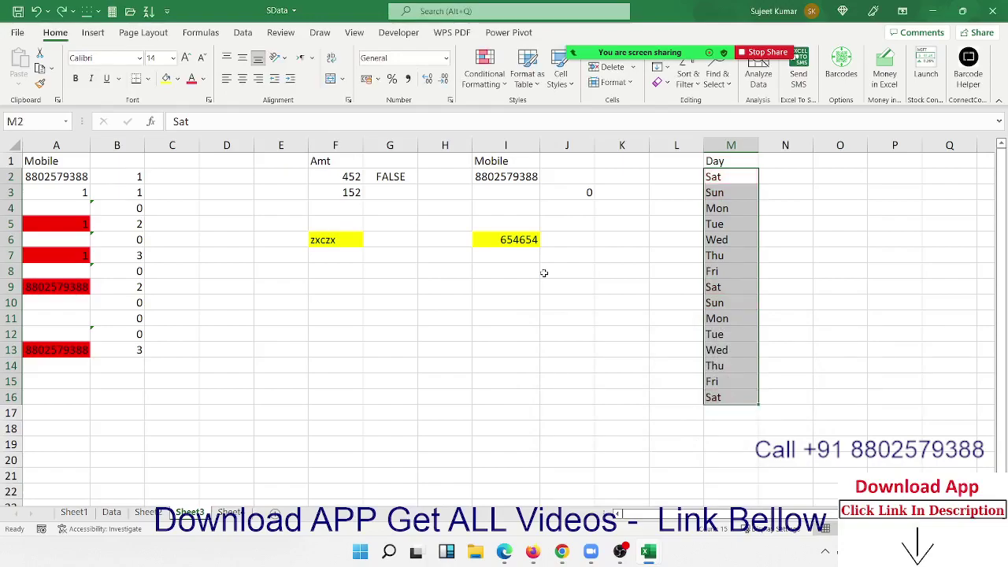
Start a formula rule on M2 with =OR(M2="Sat",M2="Sun").
{"action": "left_click", "coordinate": [495, 81]}
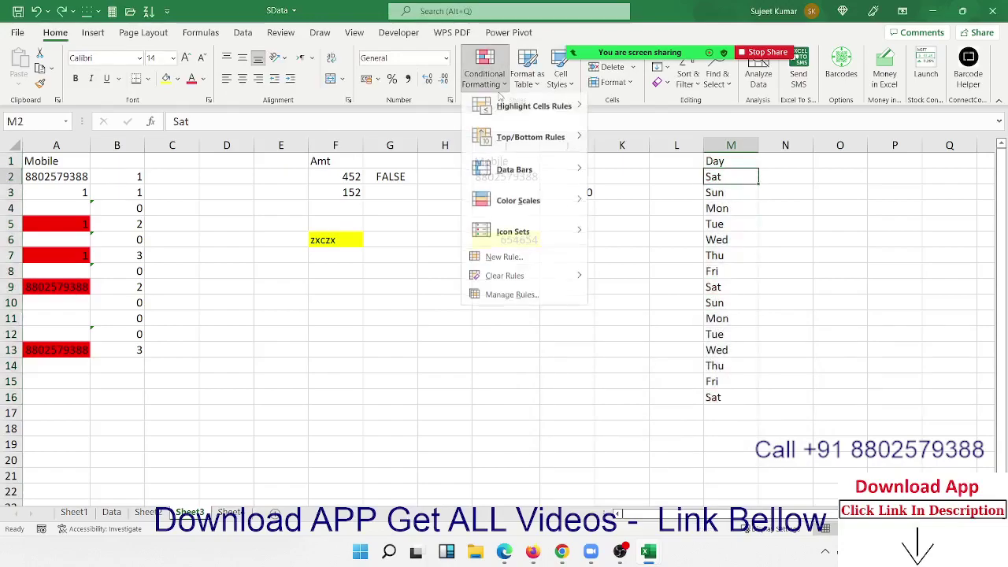
{"action": "left_click", "coordinate": [508, 261]}
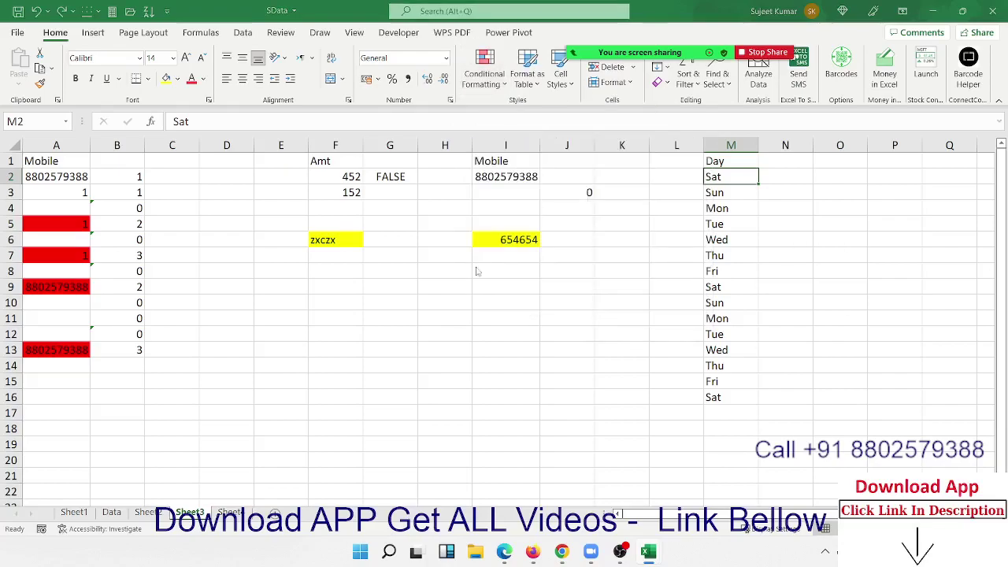
{"action": "left_click", "coordinate": [506, 347]}
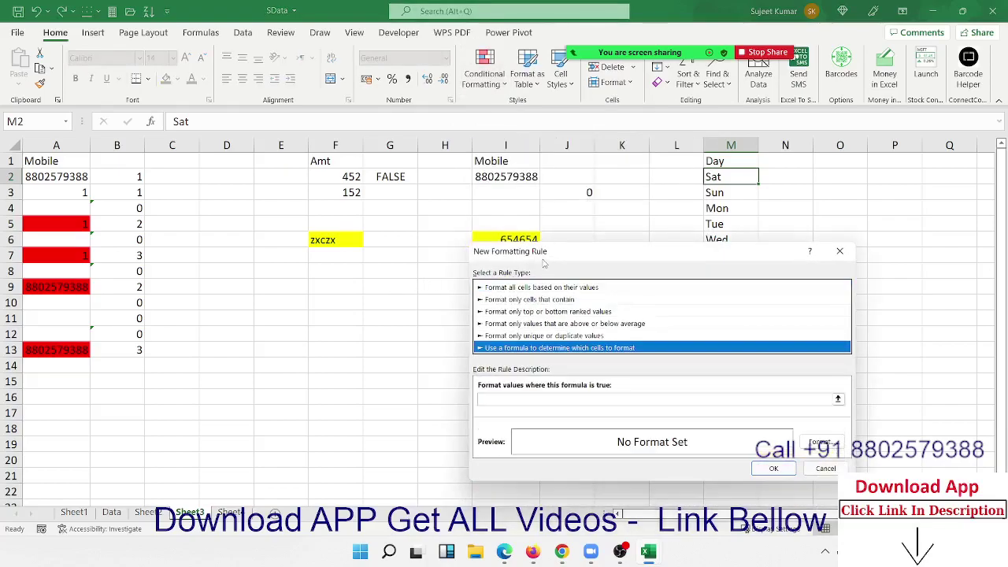
{"action": "mouse_move", "coordinate": [544, 253]}
{"action": "left_mouse_down"}
{"action": "mouse_move", "coordinate": [341, 287]}
{"action": "mouse_move", "coordinate": [313, 237]}
{"action": "left_mouse_up"}
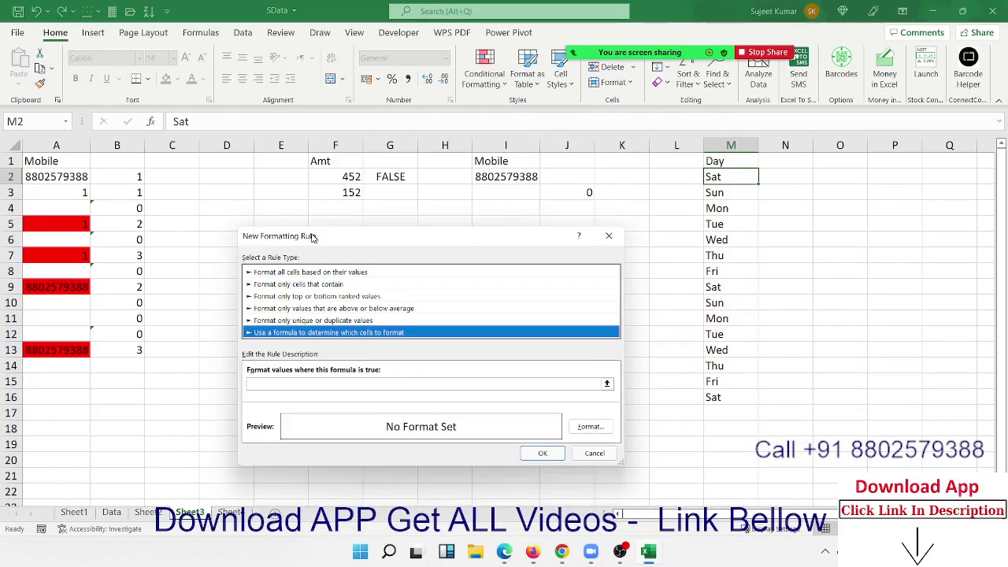
{"action": "left_click", "coordinate": [270, 385]}
{"action": "type", "text": "="}
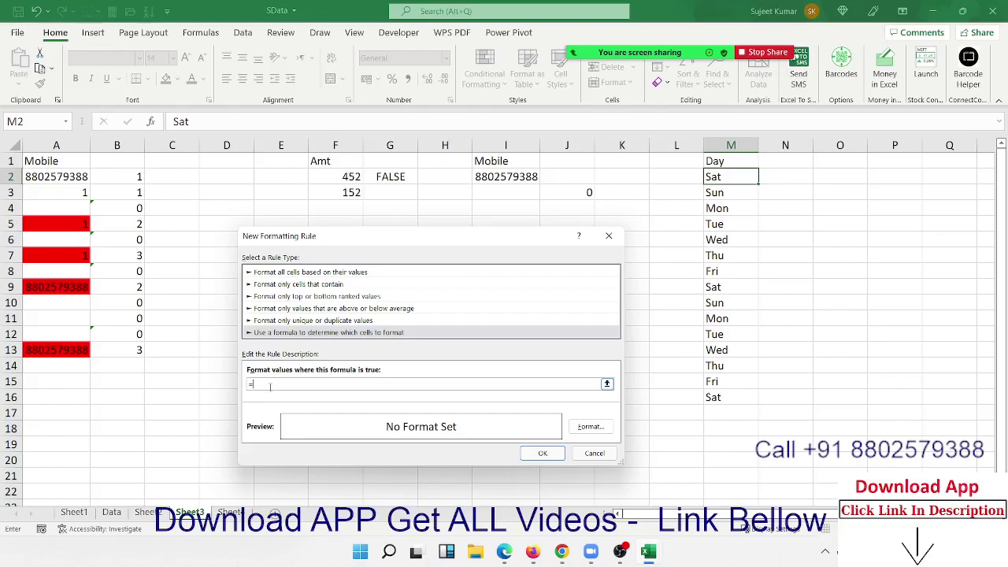
{"action": "type", "text": "or("}
{"action": "left_click", "coordinate": [736, 176]}
{"action": "type", "text": "="}
{"action": "key", "text": "BackSpace"}
{"action": "key", "text": "BackSpace"}
{"action": "key", "text": "BackSpace"}
{"action": "key", "text": "BackSpace"}
{"action": "key", "text": "BackSpace"}
{"action": "type", "text": "m2"}
{"action": "type", "text": "='Sat"}
{"action": "type", "text": "m2=\""}
{"action": "type", "text": "Sun"}
Give the Sat/Sun rule a yellow fill and confirm it.
{"action": "left_click", "coordinate": [590, 426]}
{"action": "left_click", "coordinate": [544, 331]}
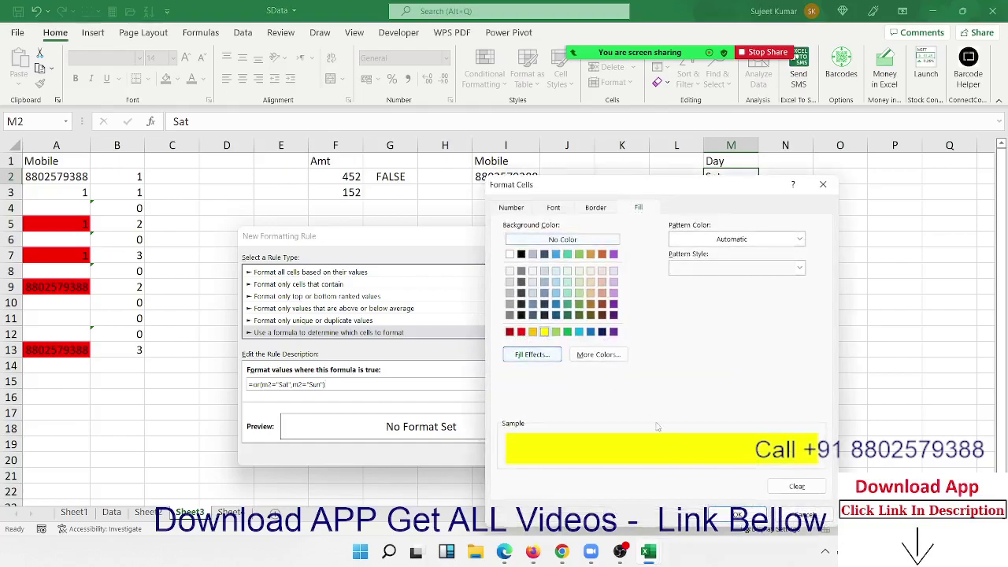
{"action": "left_click", "coordinate": [736, 514]}
{"action": "left_click", "coordinate": [543, 454]}
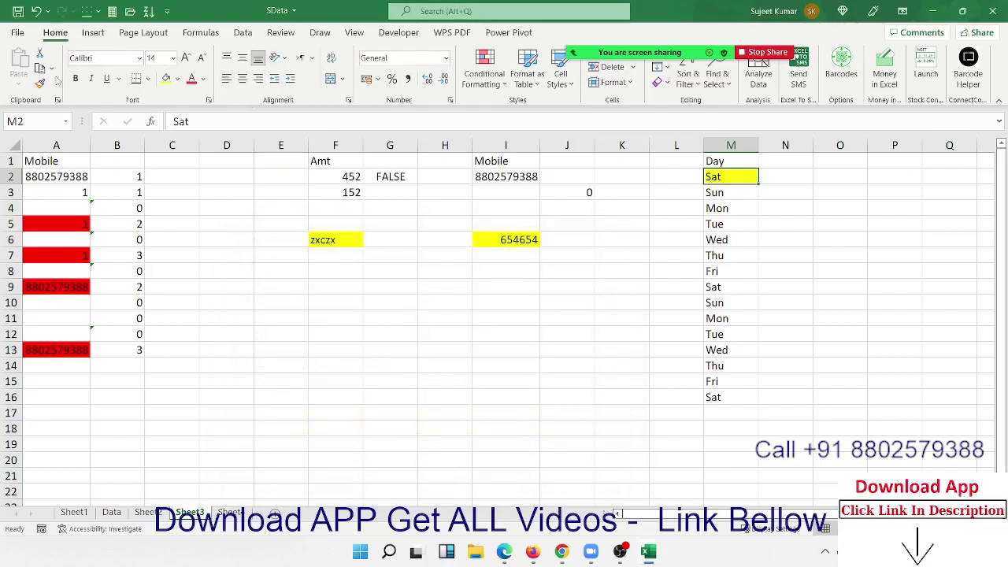
Paint M2's rule down to M16, then switch to the next worksheet.
{"action": "left_click", "coordinate": [40, 83]}
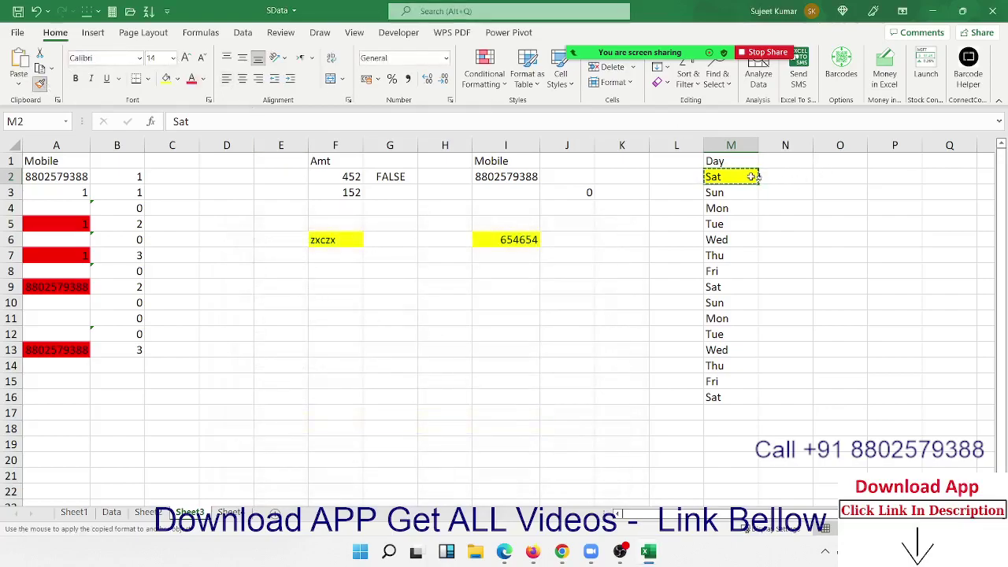
{"action": "left_click_drag", "start_coordinate": [747, 176], "coordinate": [736, 372]}
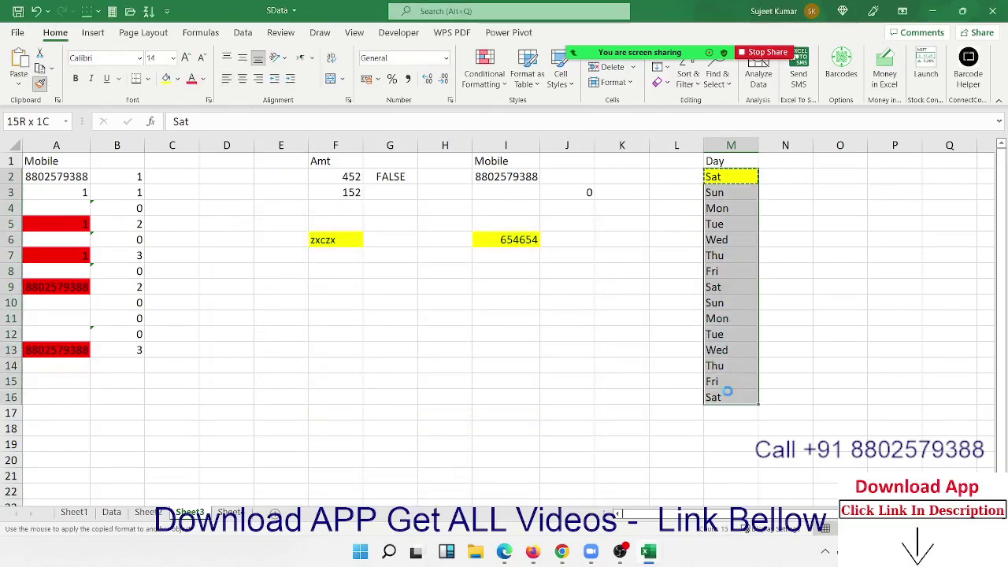
{"action": "left_click_drag", "start_coordinate": [733, 388], "coordinate": [731, 398]}
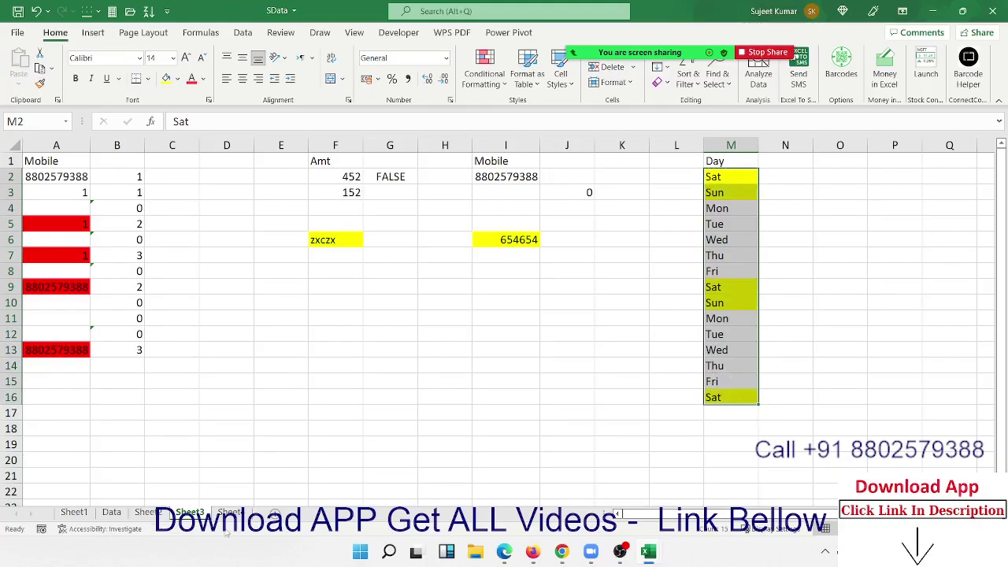
{"action": "left_click", "coordinate": [231, 512]}
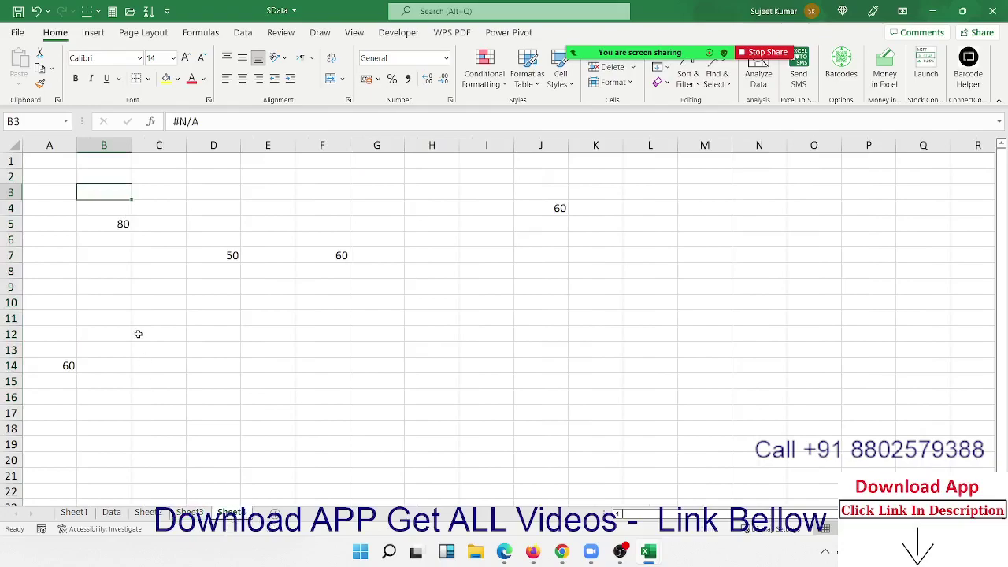
On a new worksheet, enter =RANDBETWEEN(10,90) in cell A5.
{"action": "left_click", "coordinate": [274, 512]}
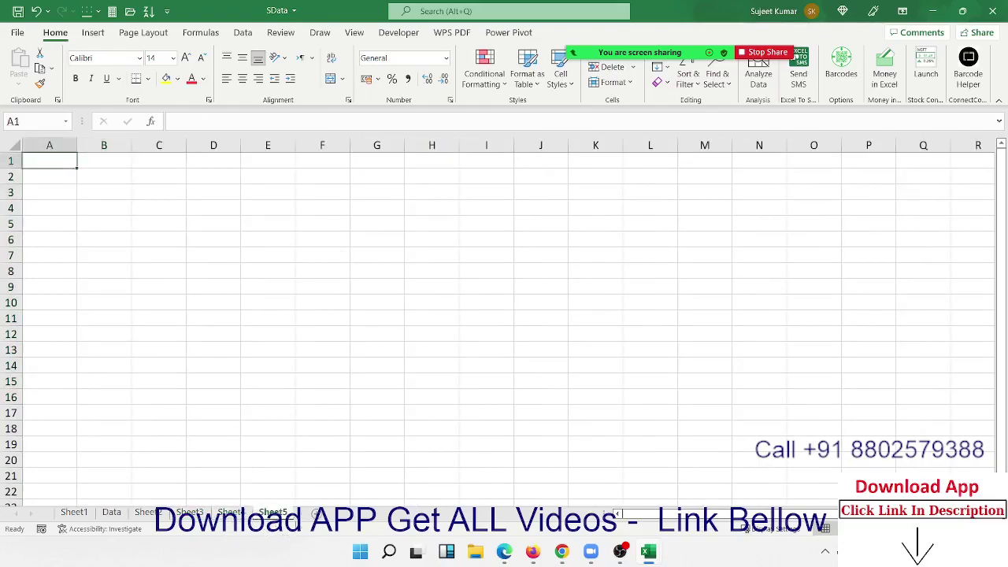
{"action": "left_click", "coordinate": [60, 219]}
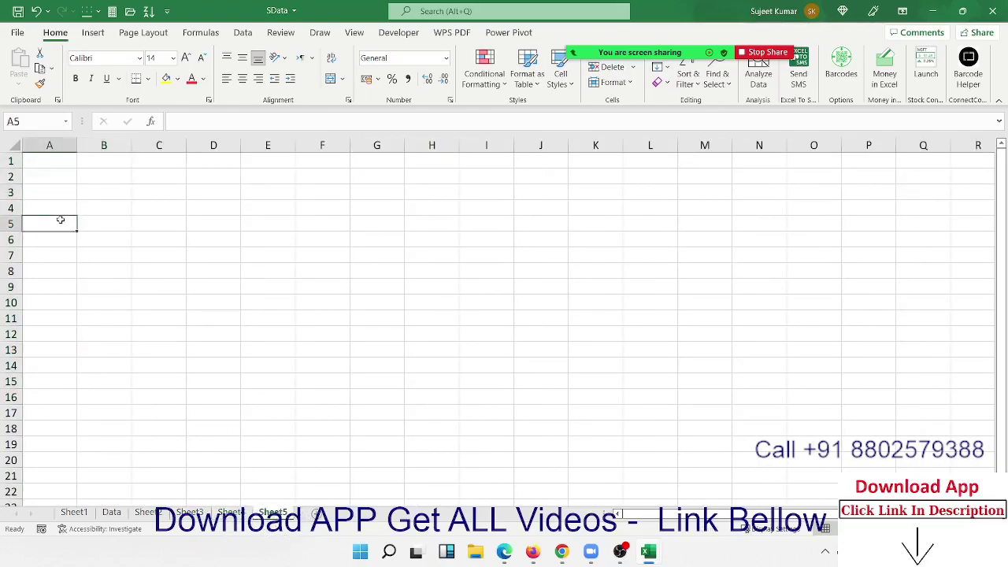
{"action": "type", "text": "=ra"}
{"action": "key", "text": "Down"}
{"action": "key", "text": "Down"}
{"action": "key", "text": "Down"}
{"action": "key", "text": "Tab"}
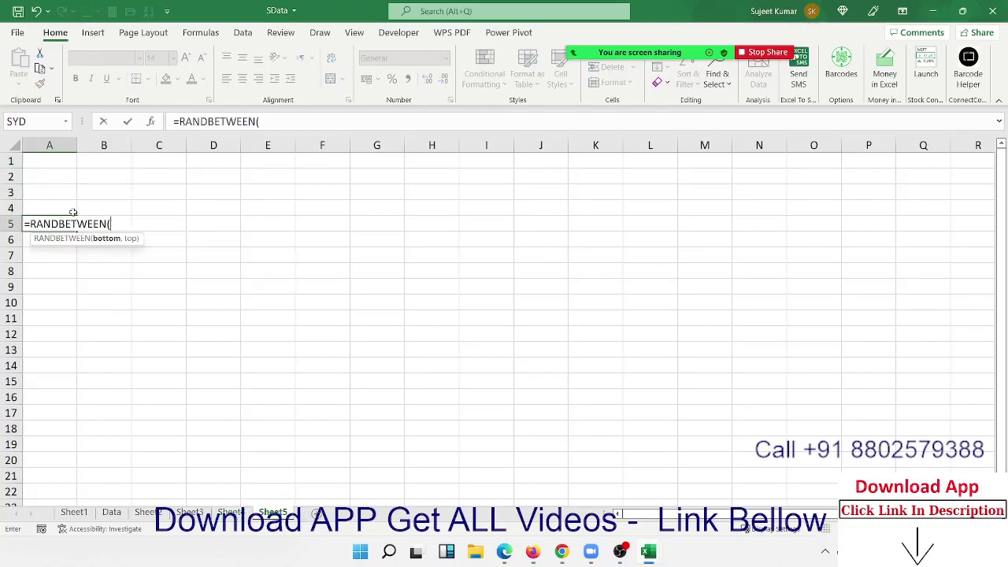
{"action": "type", "text": "10,9"}
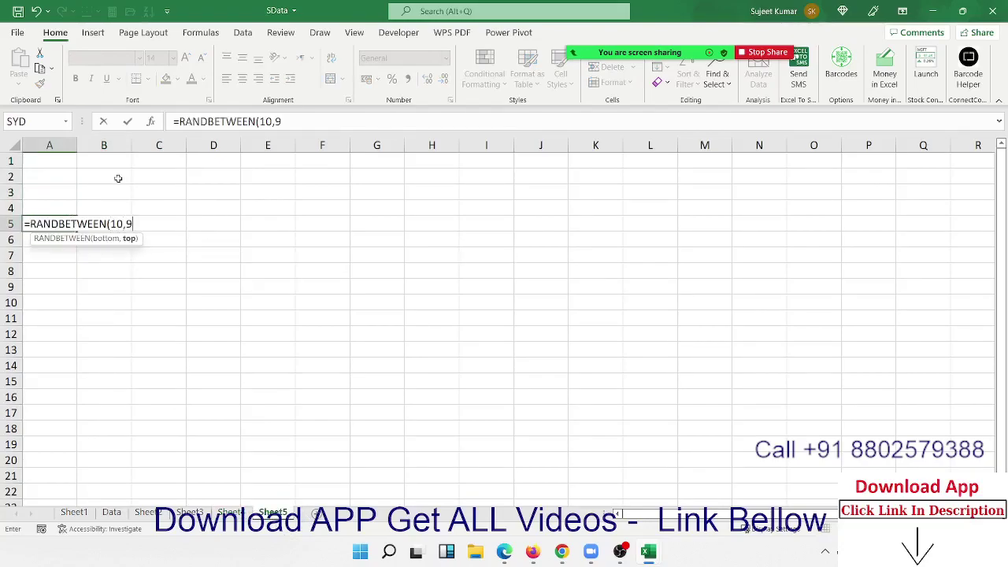
{"action": "type", "text": "0"}
{"action": "key", "text": "Return"}
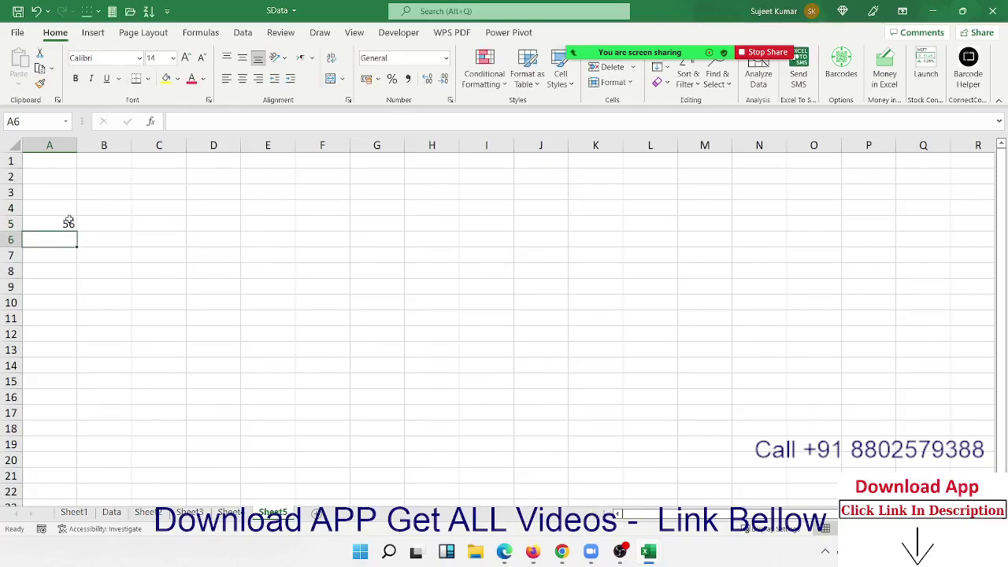
Fill the formula across A5:J19 and paste the block back as fixed values.
{"action": "left_click_drag", "start_coordinate": [69, 224], "coordinate": [535, 445]}
{"action": "key", "text": "ctrl+r"}
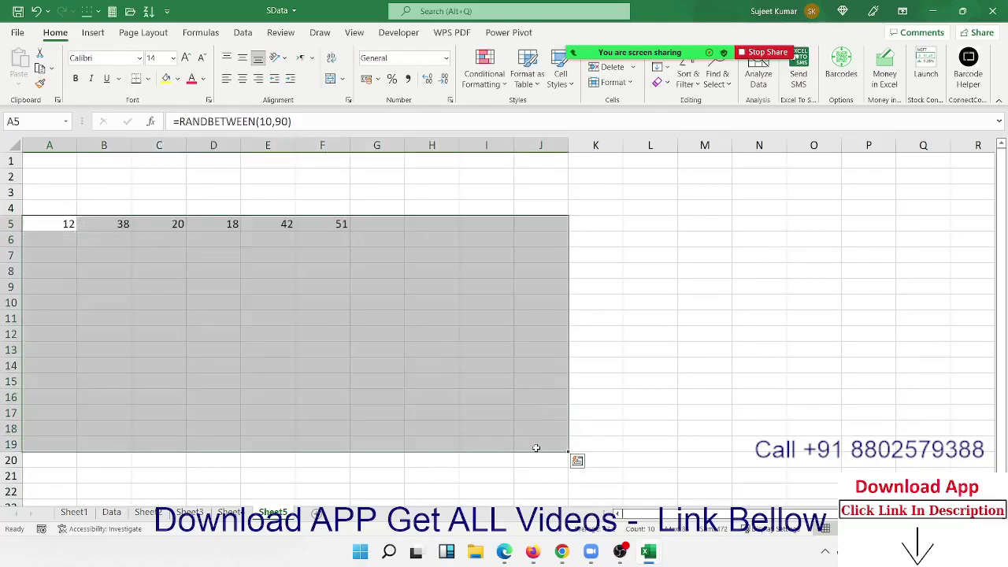
{"action": "key", "text": "ctrl+d"}
{"action": "key", "text": "ctrl+c"}
{"action": "left_click", "coordinate": [19, 85]}
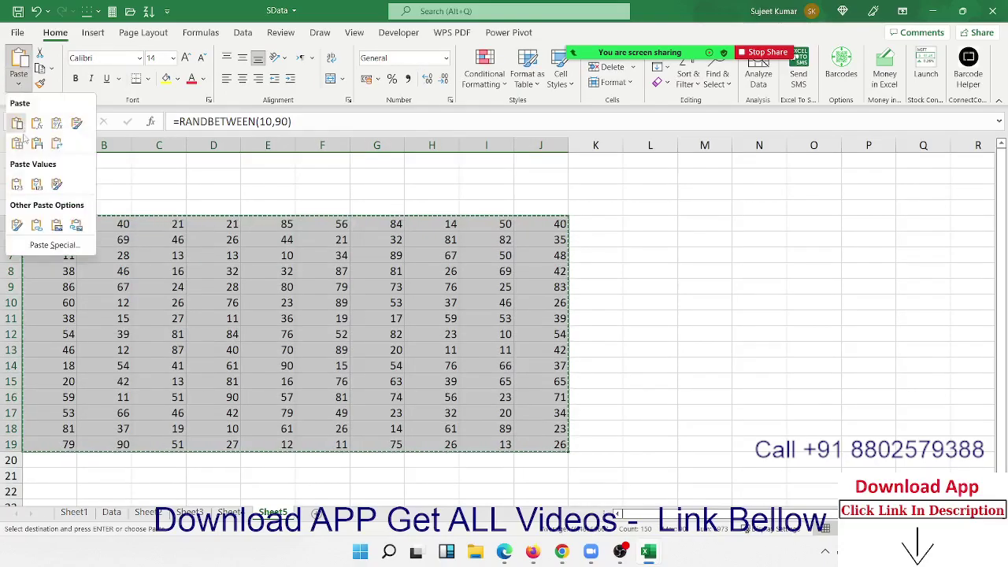
{"action": "left_click", "coordinate": [16, 184]}
Type the label Search in A2 and the value 50 in B2.
{"action": "left_click", "coordinate": [54, 178]}
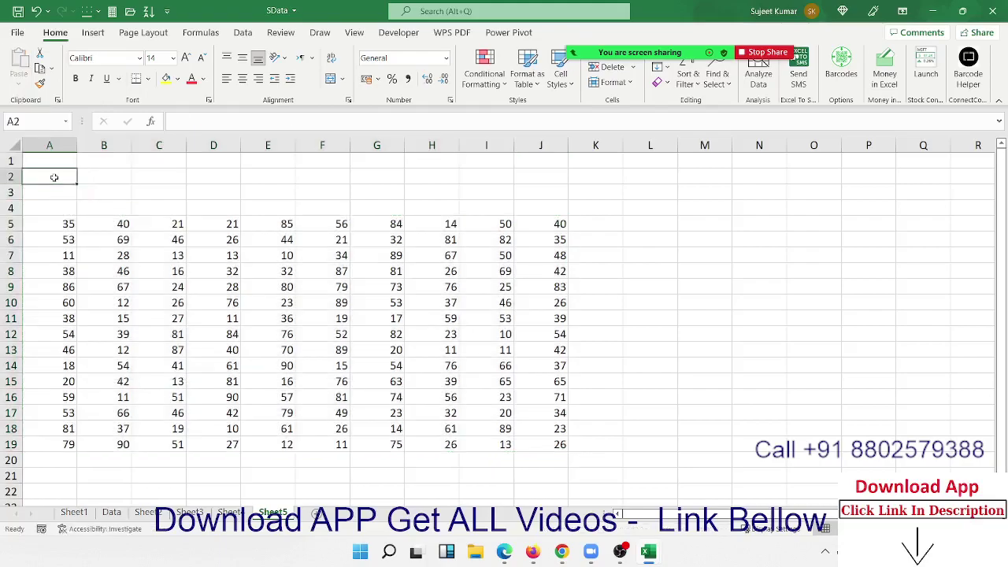
{"action": "type", "text": "Sear"}
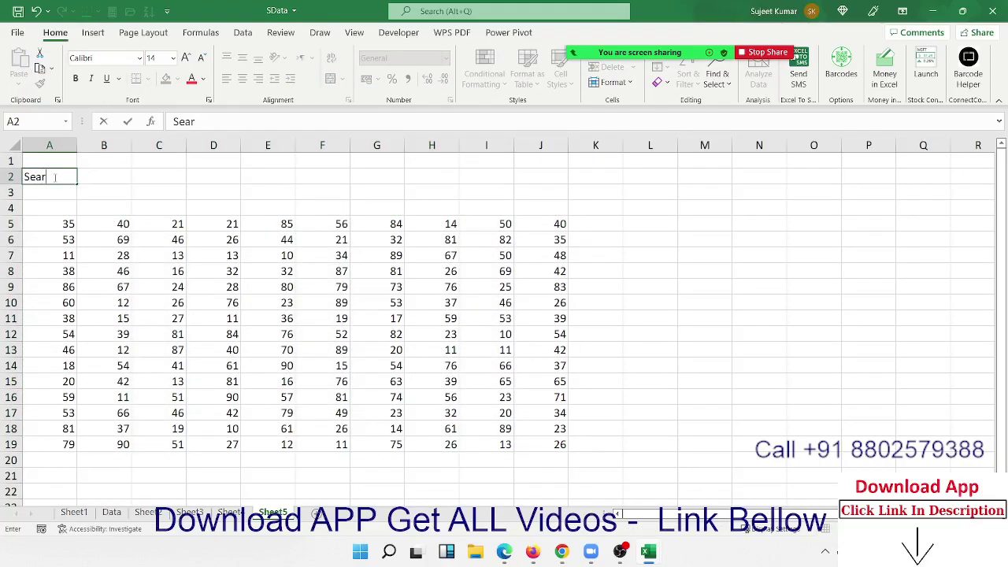
{"action": "type", "text": "ch"}
{"action": "key", "text": "Tab"}
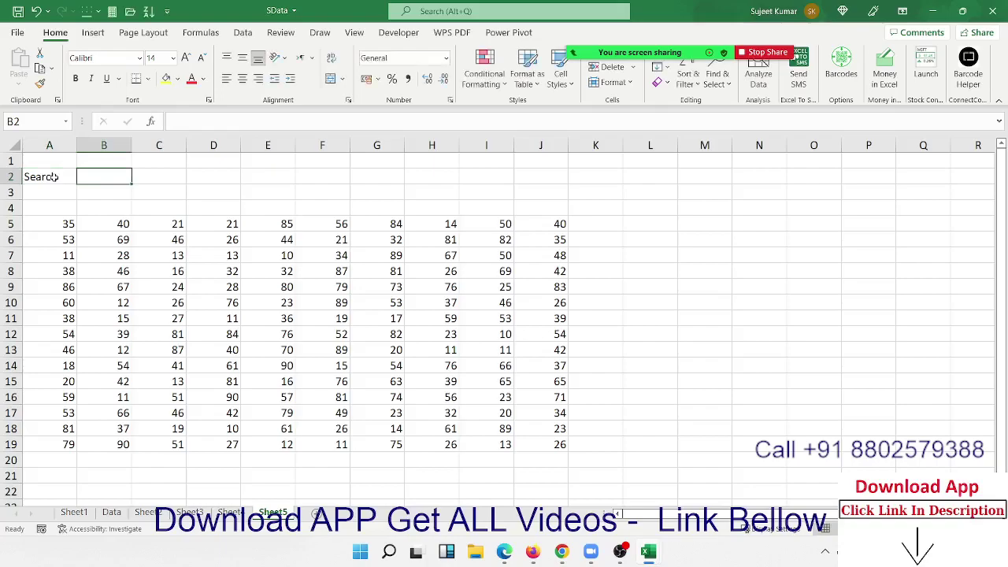
{"action": "type", "text": "50"}
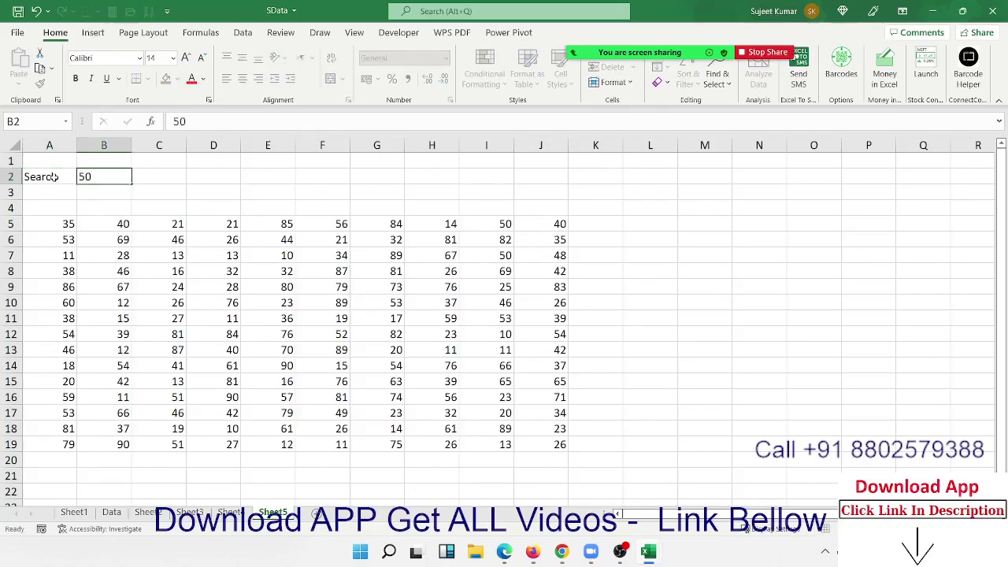
{"action": "key", "text": "Return"}
Add an Equal To rule on A5:J19 comparing to $B$2 with Light Red Fill.
{"action": "left_click", "coordinate": [59, 222]}
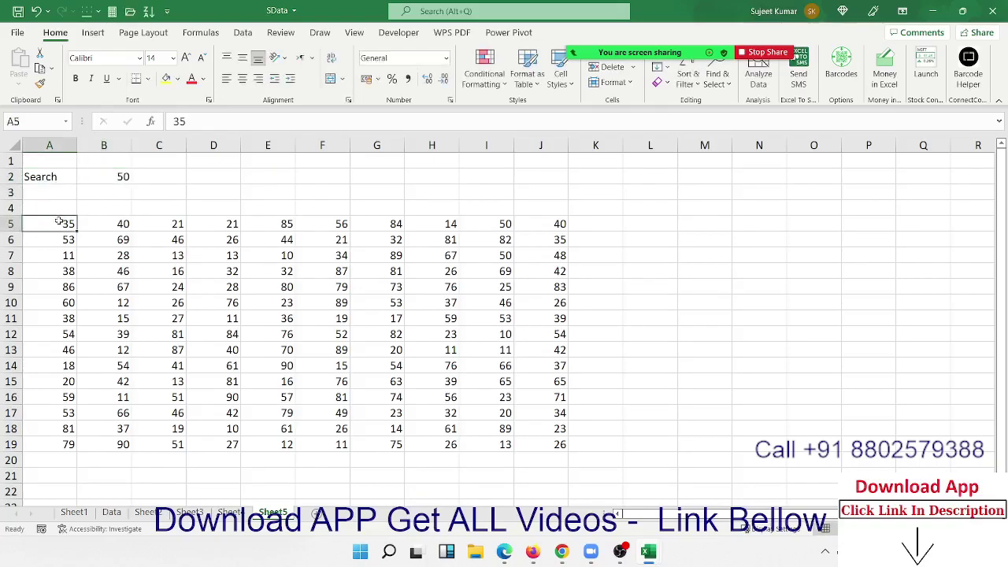
{"action": "left_click", "coordinate": [484, 71]}
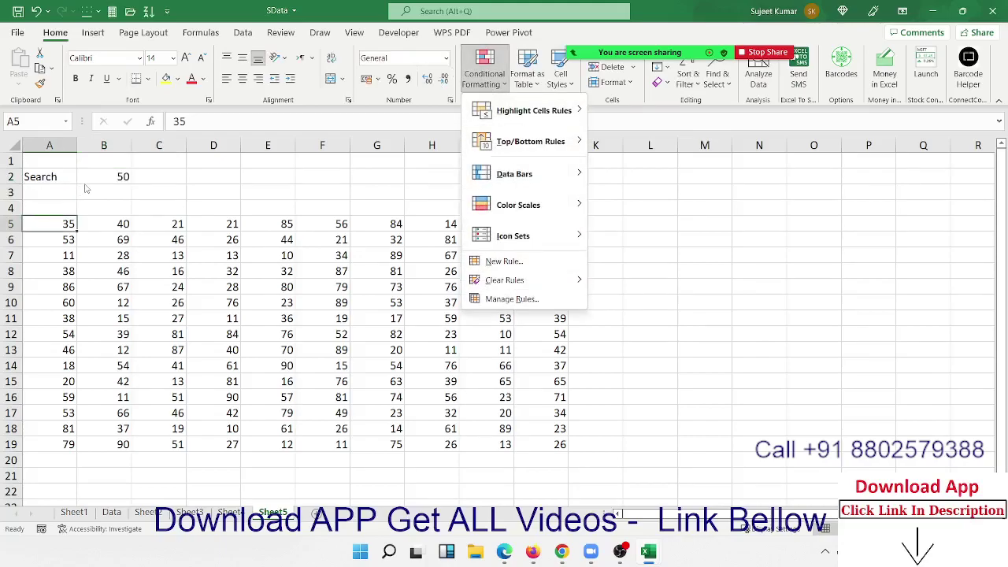
{"action": "mouse_move", "coordinate": [535, 111]}
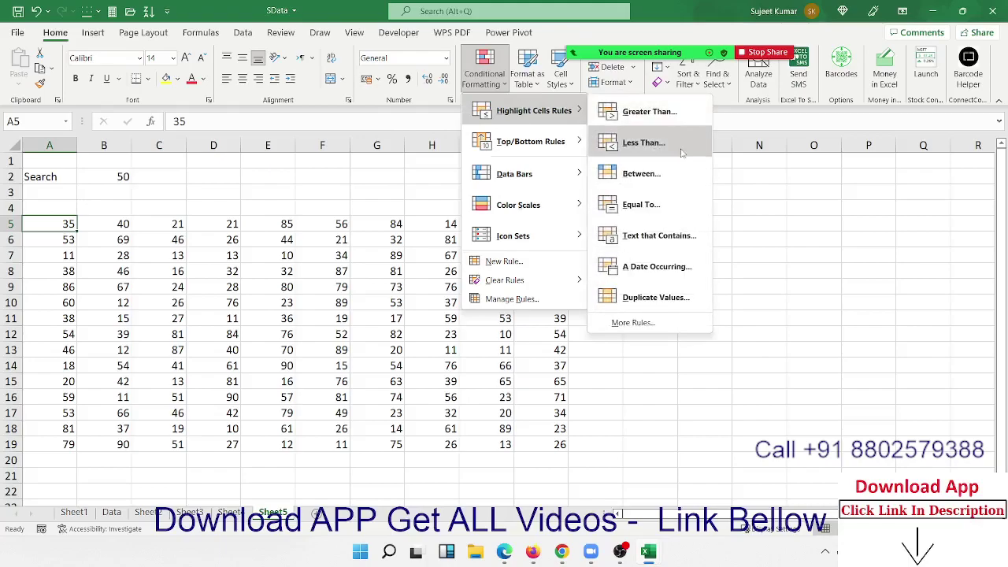
{"action": "left_click", "coordinate": [247, 279]}
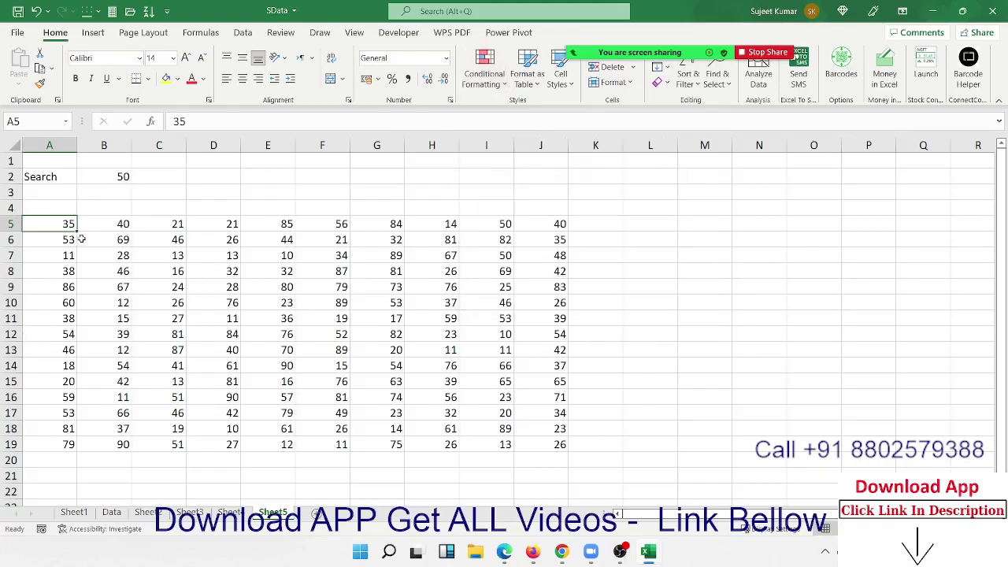
{"action": "left_click_drag", "start_coordinate": [58, 227], "coordinate": [530, 443]}
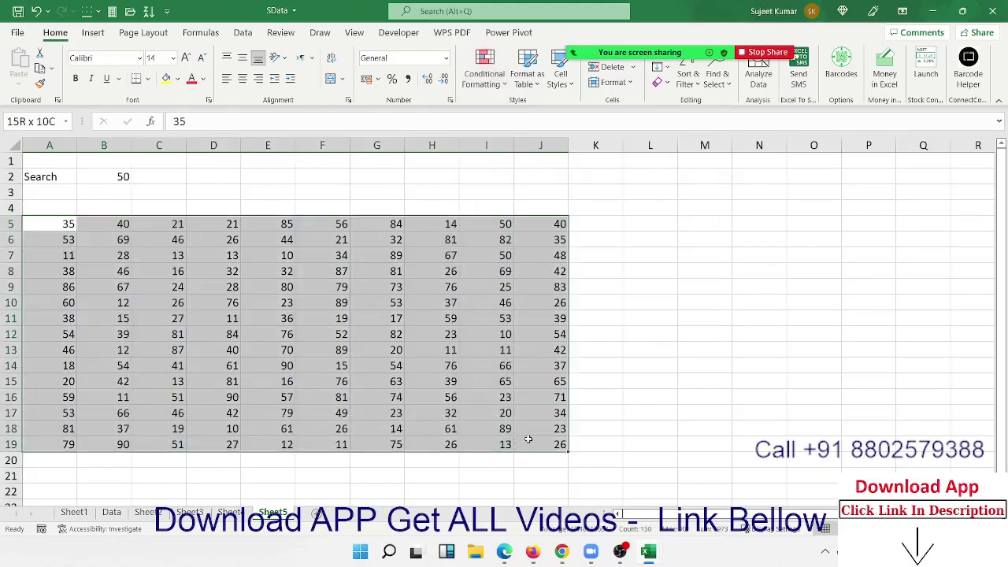
{"action": "left_click", "coordinate": [484, 71]}
{"action": "mouse_move", "coordinate": [543, 110]}
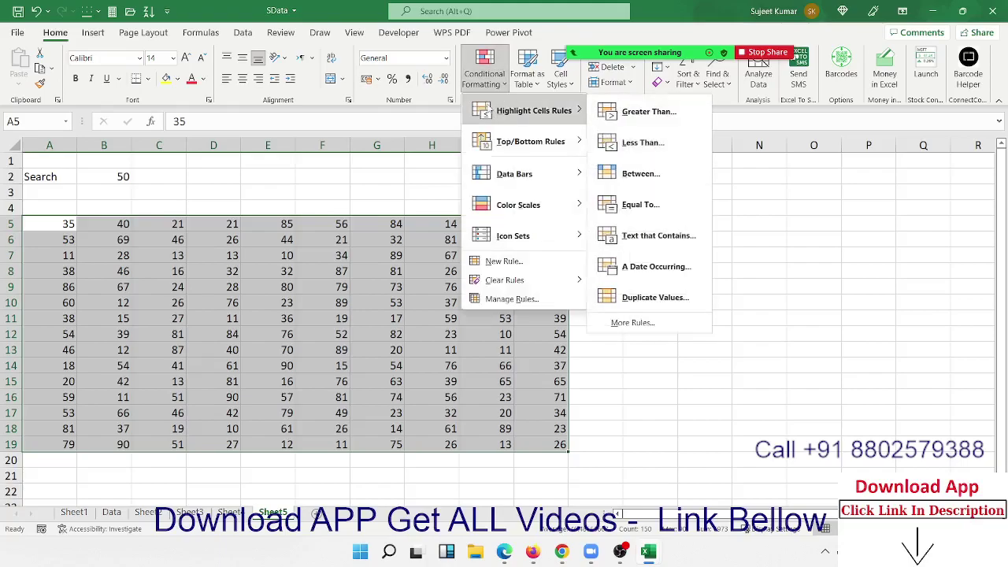
{"action": "left_click", "coordinate": [642, 204]}
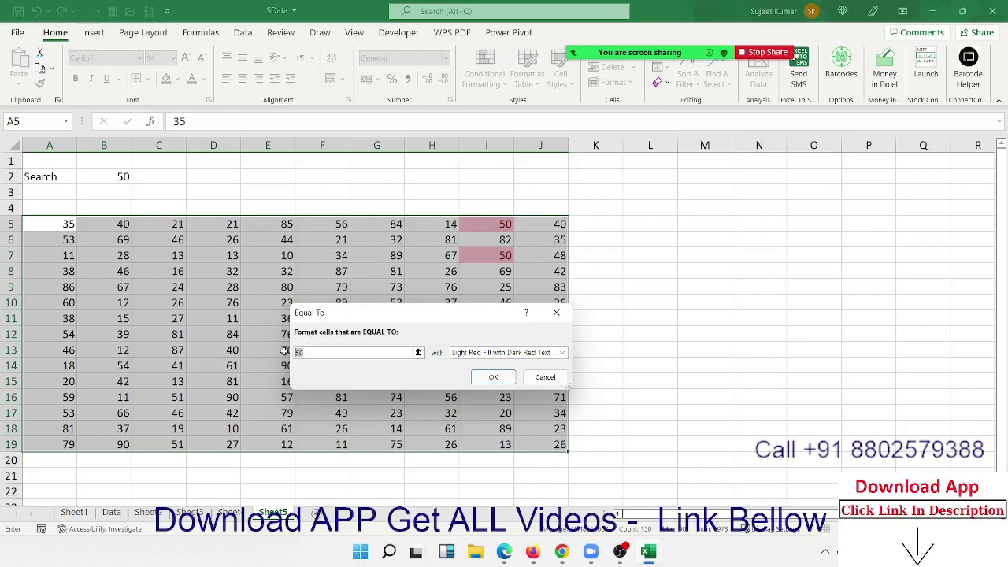
{"action": "key", "text": "BackSpace"}
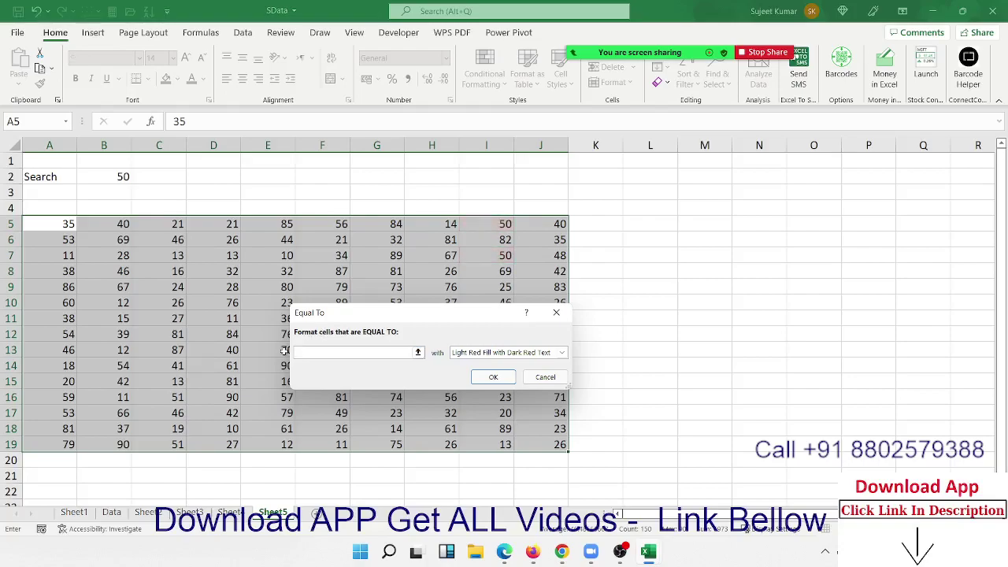
{"action": "left_click", "coordinate": [95, 170]}
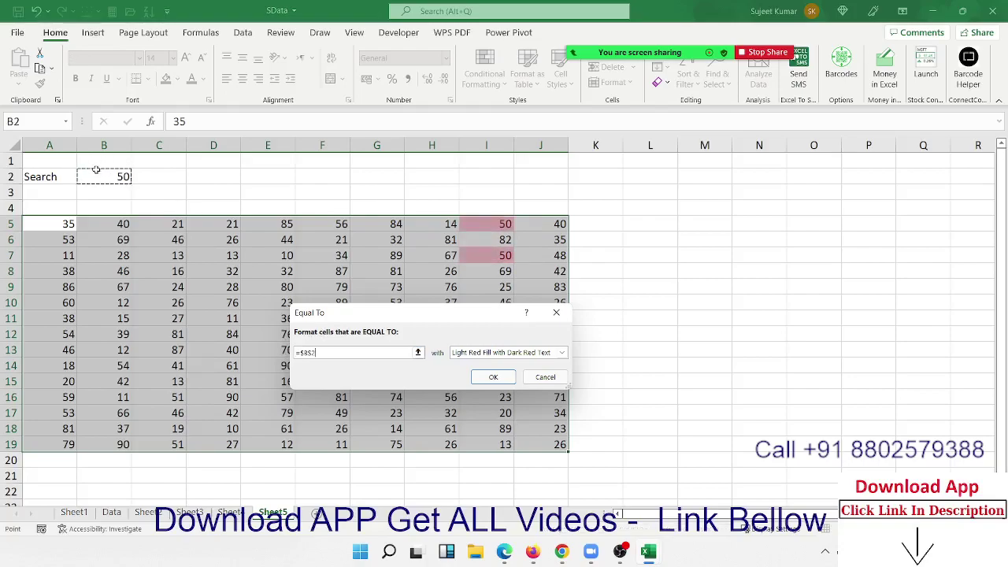
{"action": "left_click", "coordinate": [493, 378]}
Test the highlight by setting B2 to 40, then 35, then 21.
{"action": "left_click", "coordinate": [233, 286]}
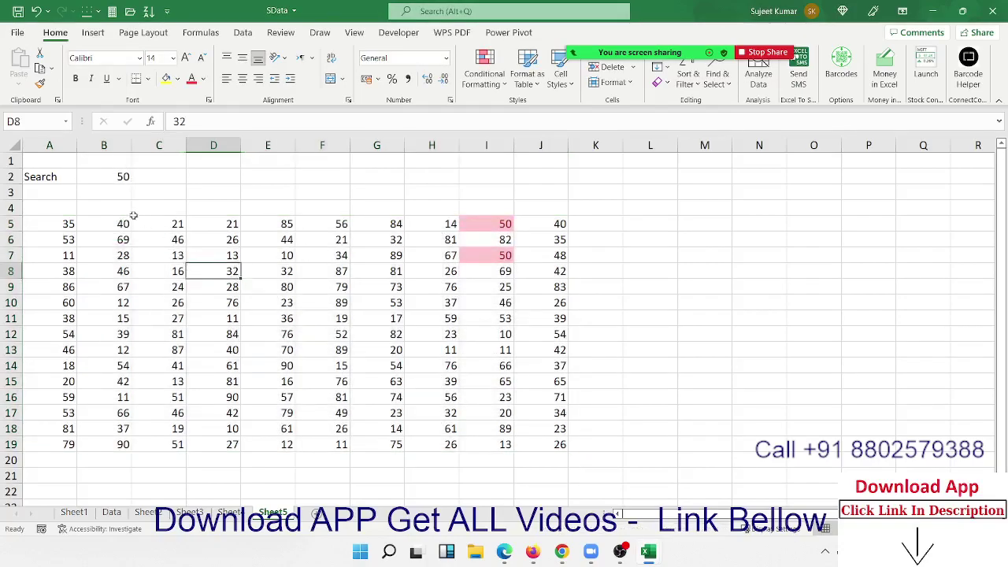
{"action": "left_click", "coordinate": [90, 176]}
{"action": "type", "text": "40"}
{"action": "key", "text": "Return"}
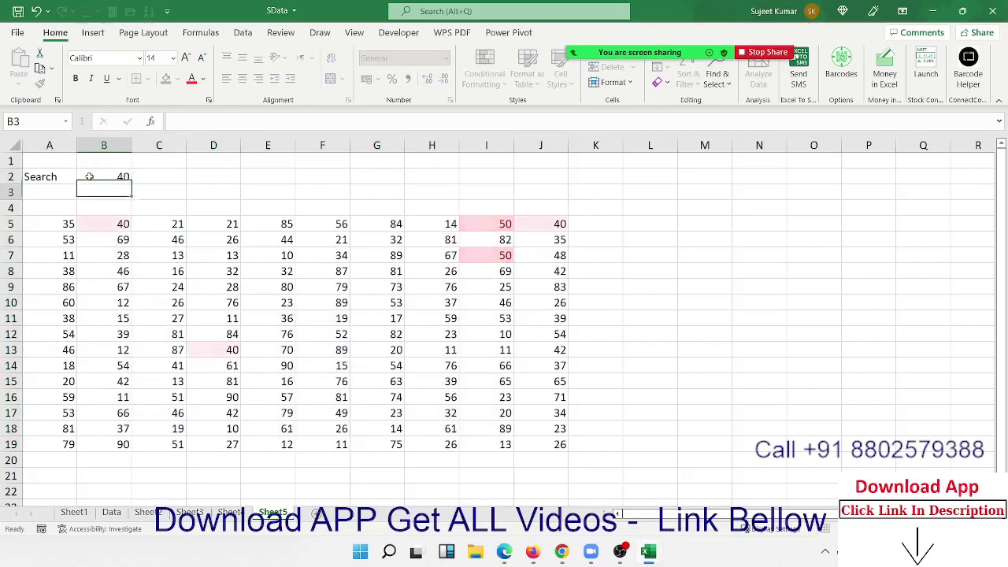
{"action": "left_click", "coordinate": [90, 176]}
{"action": "type", "text": "3"}
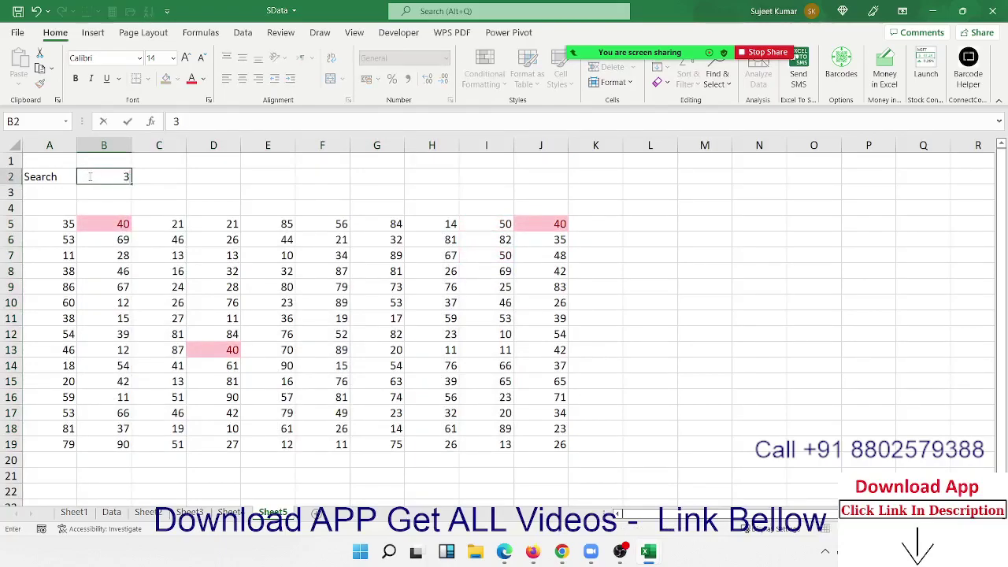
{"action": "type", "text": "5"}
{"action": "key", "text": "Return"}
{"action": "left_click", "coordinate": [90, 176]}
{"action": "type", "text": "21"}
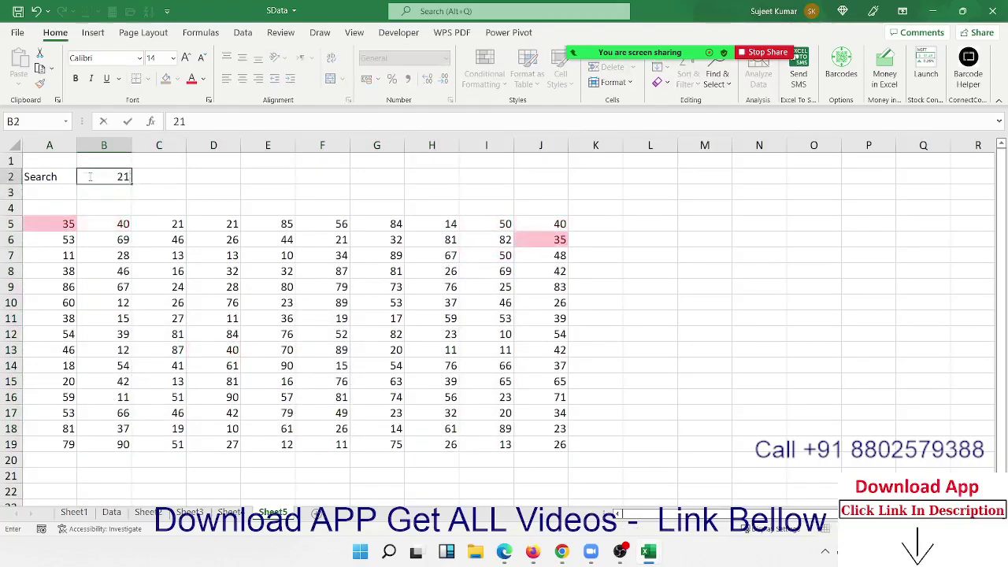
{"action": "key", "text": "Return"}
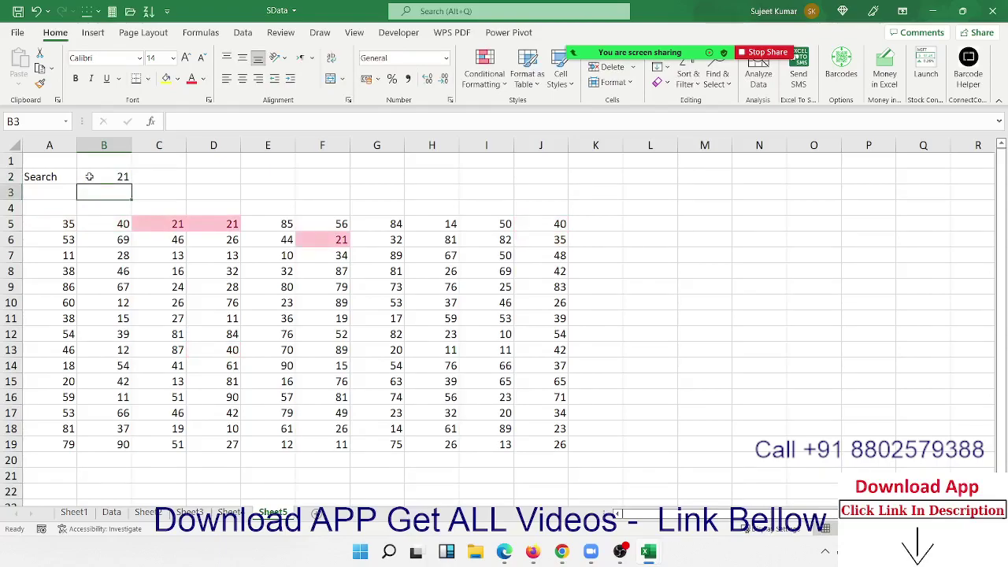